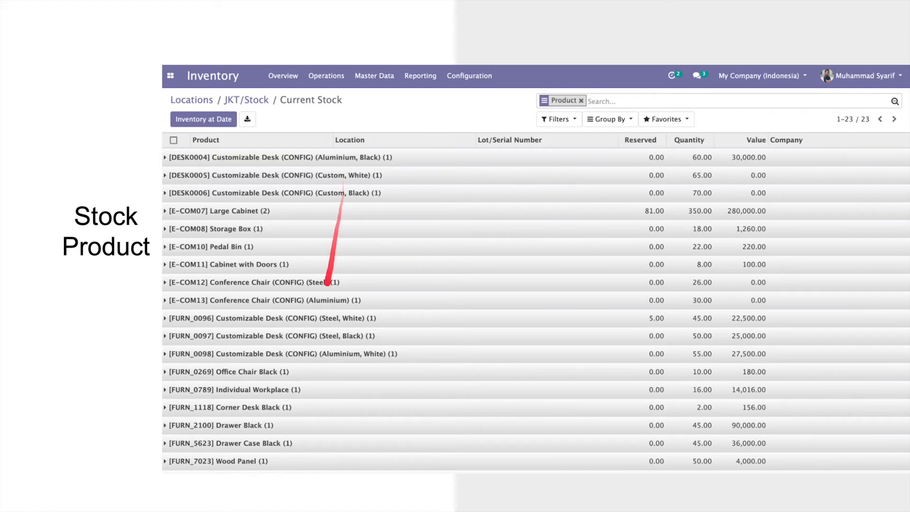
Step: Advance past the Purchase Order, Sales Order, Point of Sale and e-commerce slides to the live demo
{"action": "key", "text": "Right"}
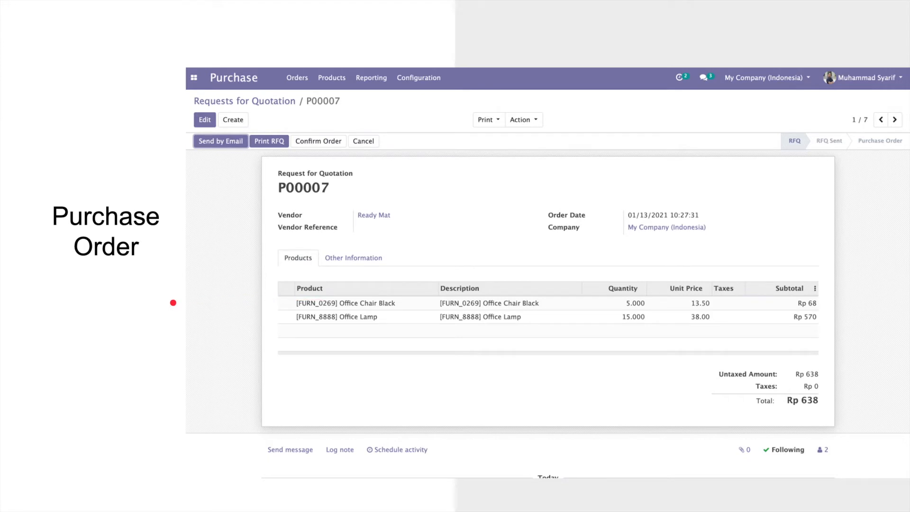
{"action": "key", "text": "Right"}
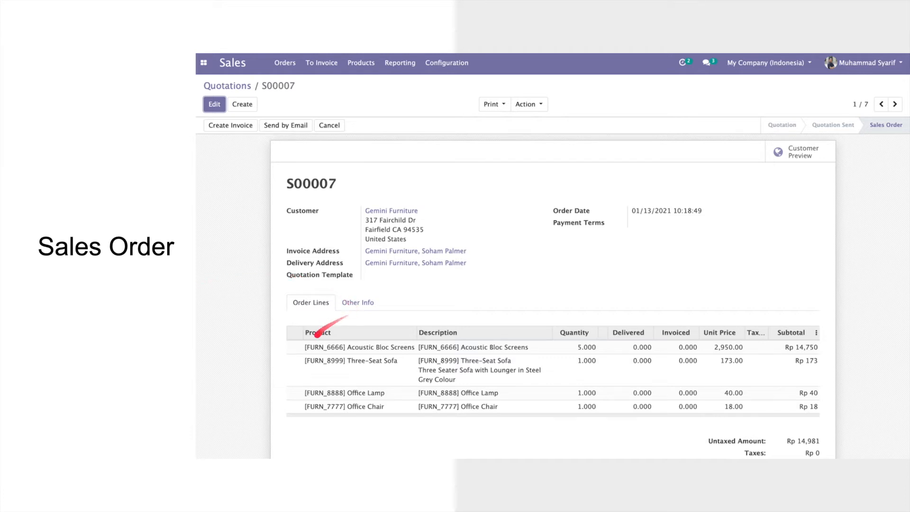
{"action": "key", "text": "Right"}
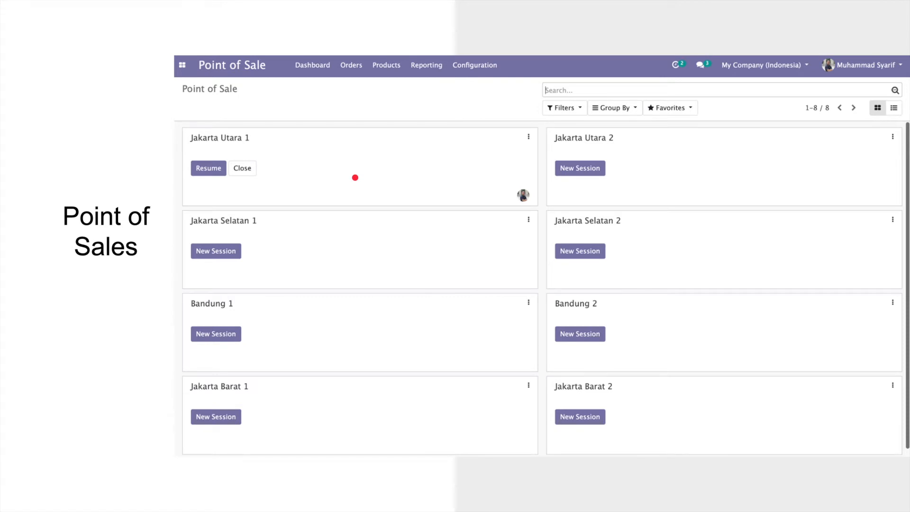
{"action": "key", "text": "Right"}
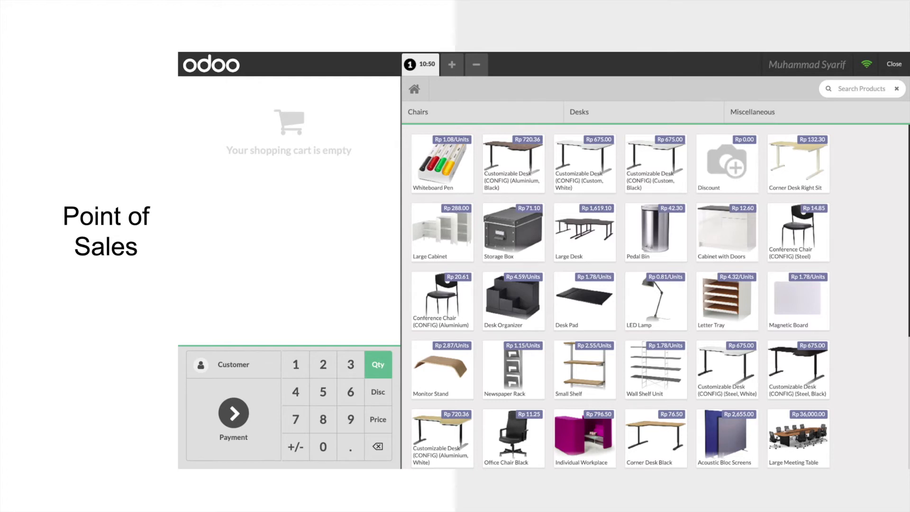
{"action": "key", "text": "Right"}
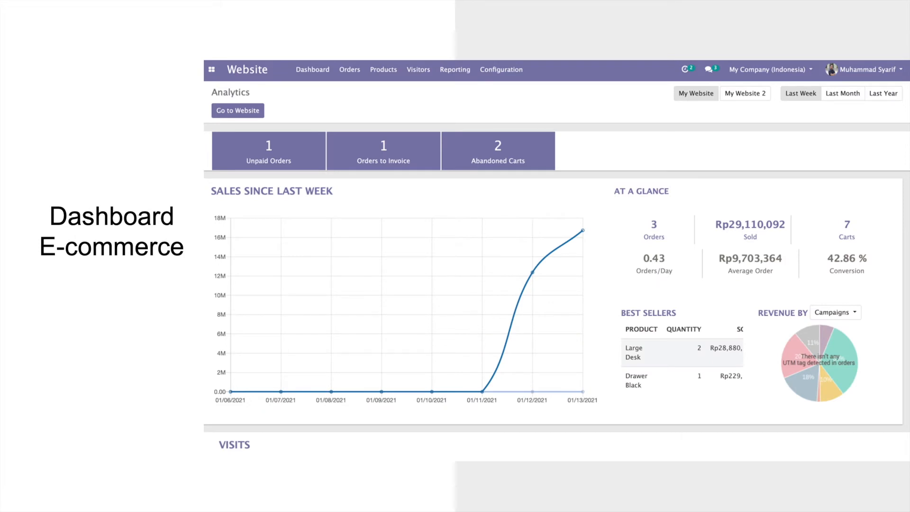
{"action": "key", "text": "Right"}
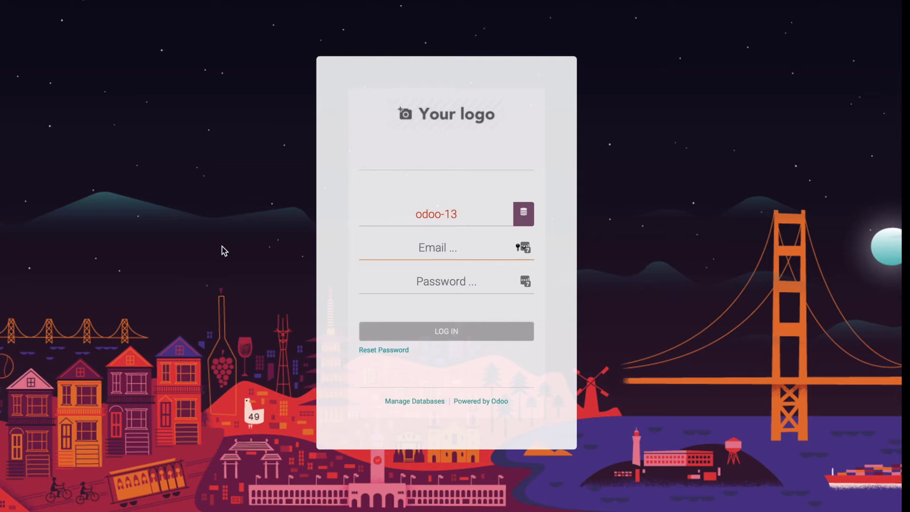
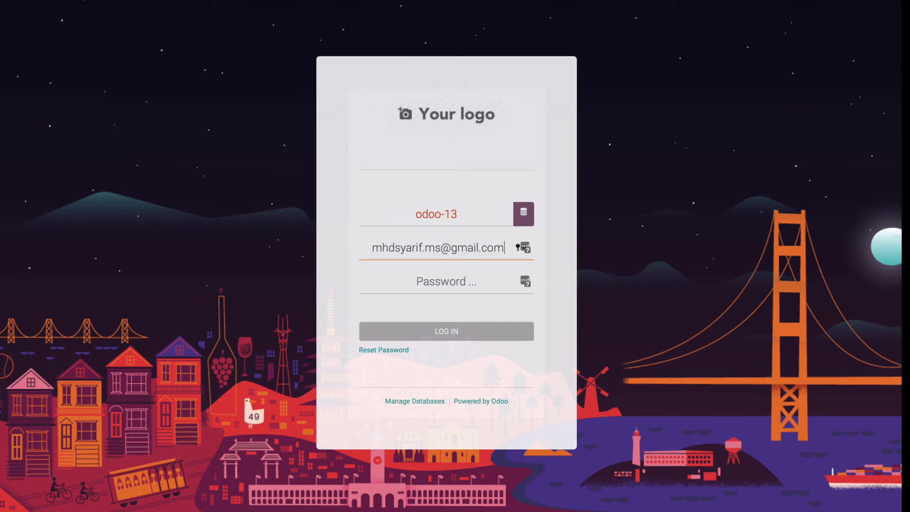
Step: Log in to the odoo-13 database with the account's email and password
{"action": "key", "text": "Tab"}
{"action": "type", "text": "1"}
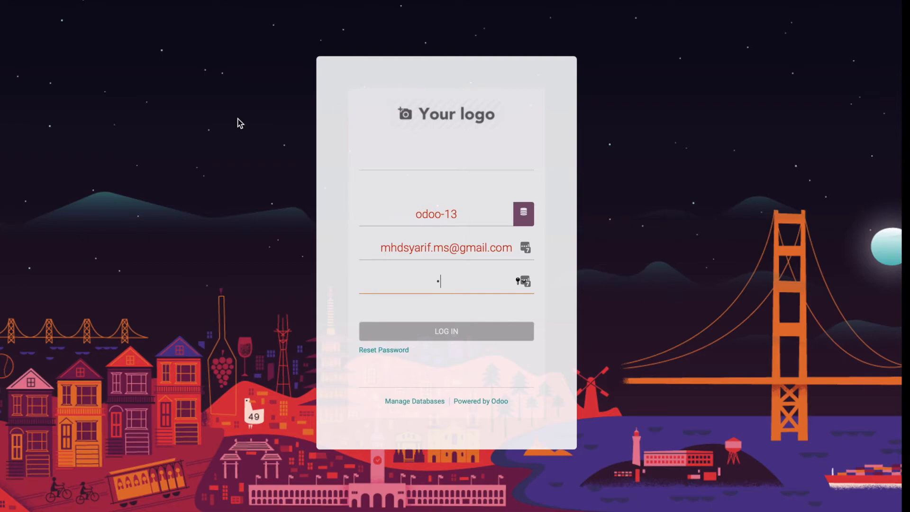
{"action": "key", "text": "Return"}
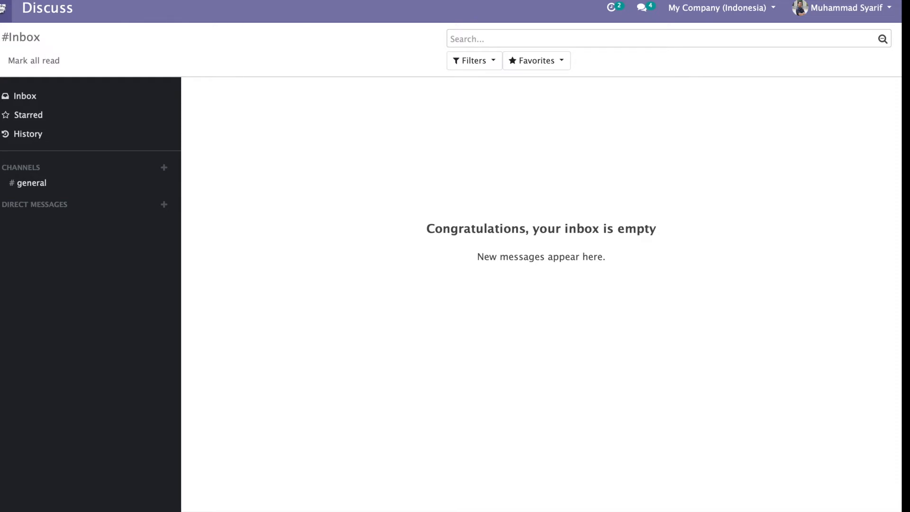
Step: Open Inventory's Master Data > Products list showing the 51 products
{"action": "left_click", "coordinate": [3, 7]}
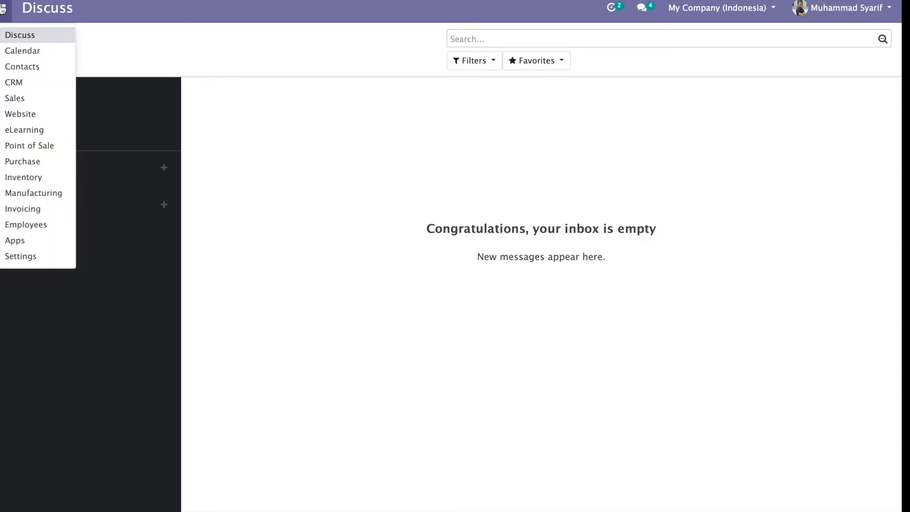
{"action": "left_click", "coordinate": [9, 179]}
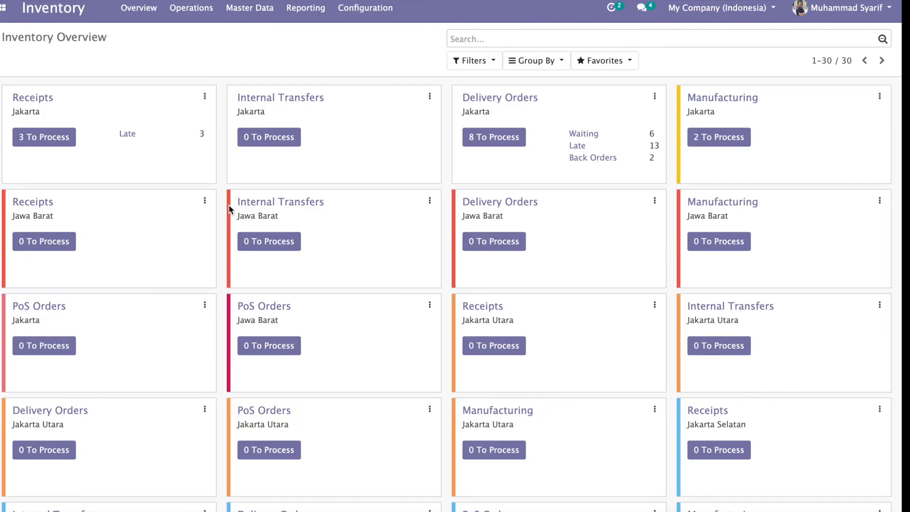
{"action": "scroll", "coordinate": [348, 142], "scroll_direction": "down", "scroll_amount": 1}
{"action": "scroll", "coordinate": [346, 138], "scroll_direction": "down", "scroll_amount": 7}
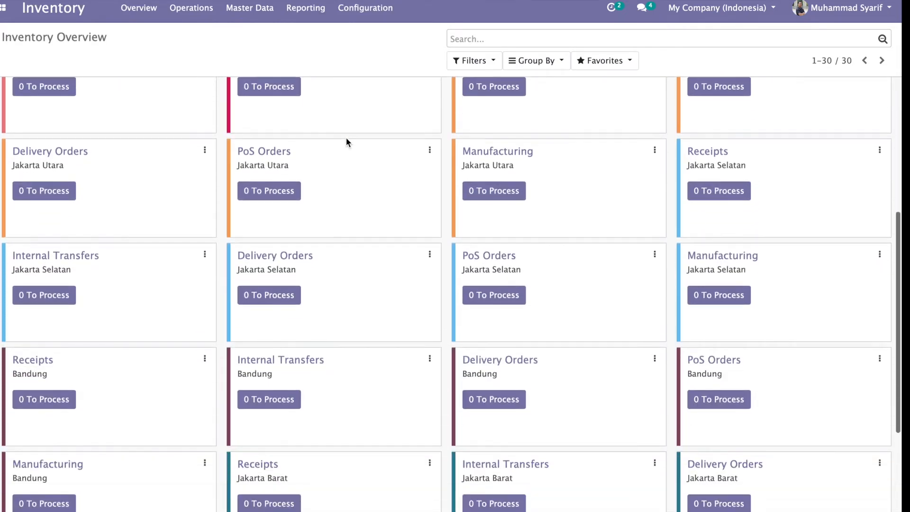
{"action": "scroll", "coordinate": [346, 142], "scroll_direction": "up", "scroll_amount": 8}
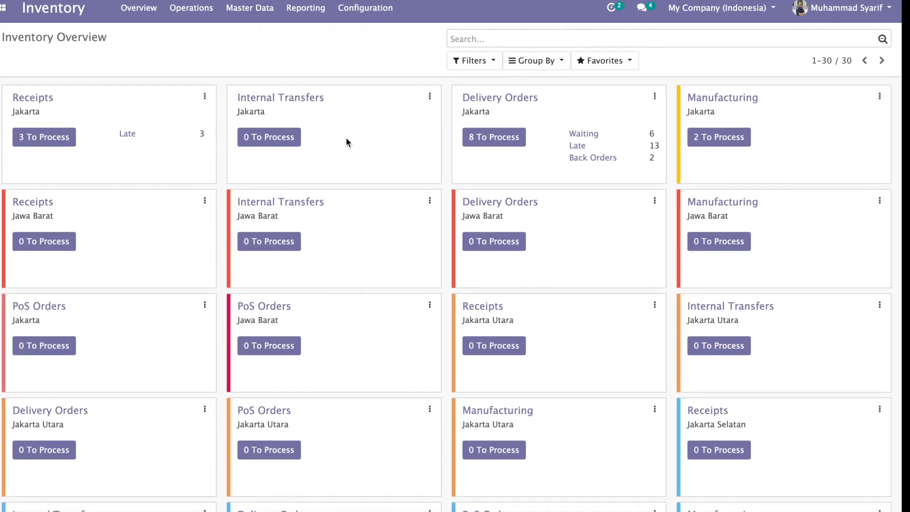
{"action": "left_click", "coordinate": [236, 15]}
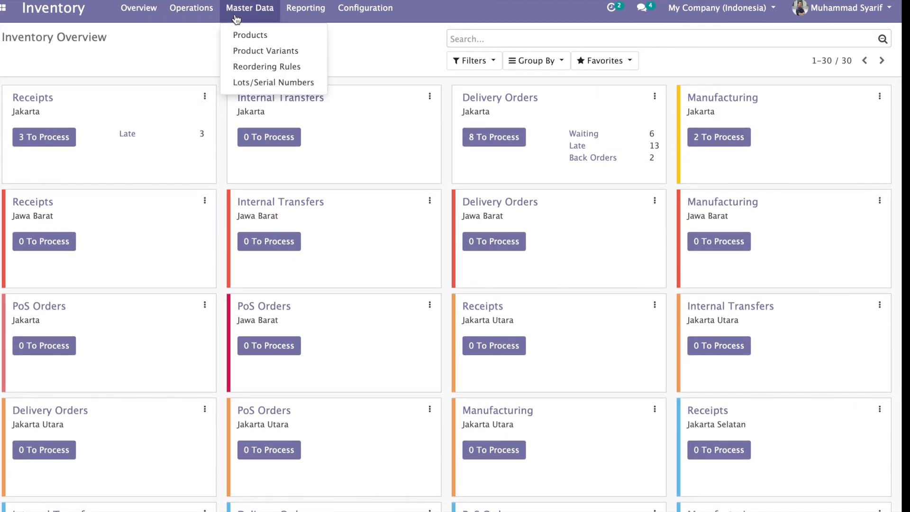
{"action": "left_click", "coordinate": [243, 38]}
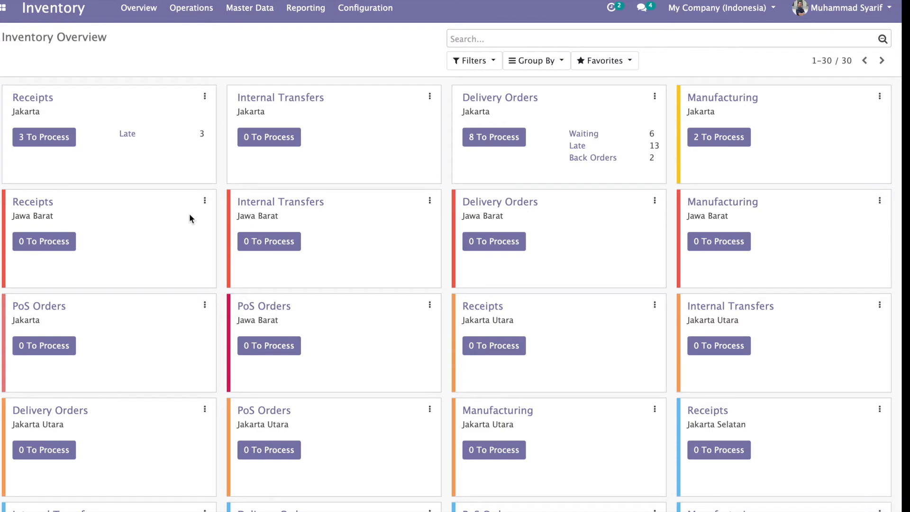
{"action": "scroll", "coordinate": [190, 214], "scroll_direction": "down", "scroll_amount": 6}
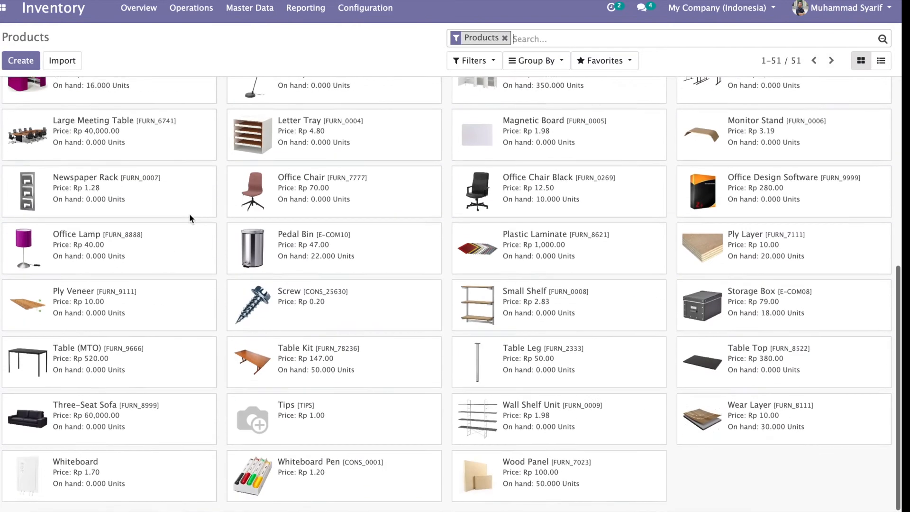
Step: Check Air Mineral's on-hand stock: 7,945 at JKT/Stock and 1,000 at JAKSE/Stock
{"action": "scroll", "coordinate": [189, 215], "scroll_direction": "up", "scroll_amount": 6}
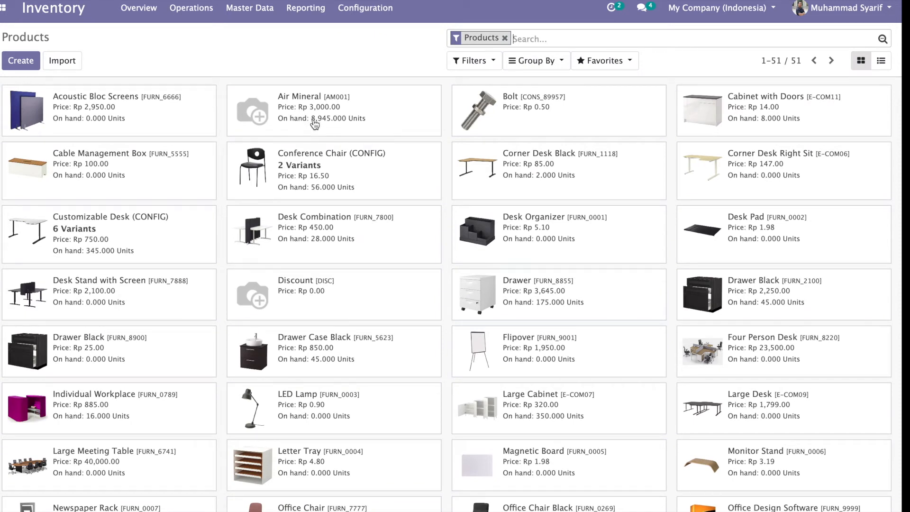
{"action": "left_click", "coordinate": [319, 124]}
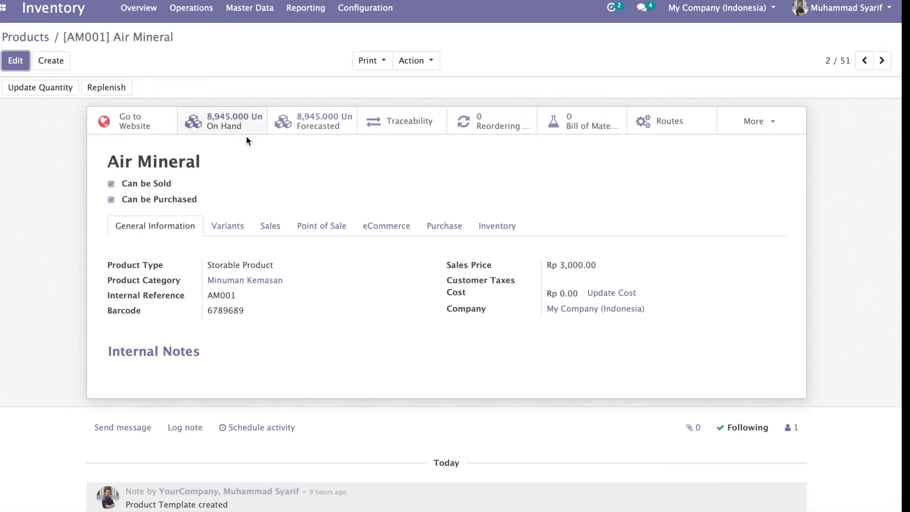
{"action": "left_click", "coordinate": [214, 128]}
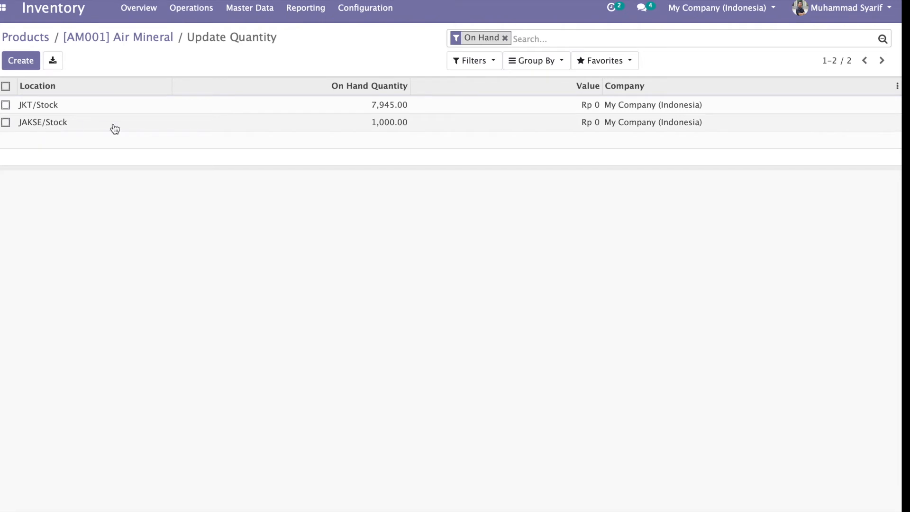
{"action": "left_click", "coordinate": [161, 37]}
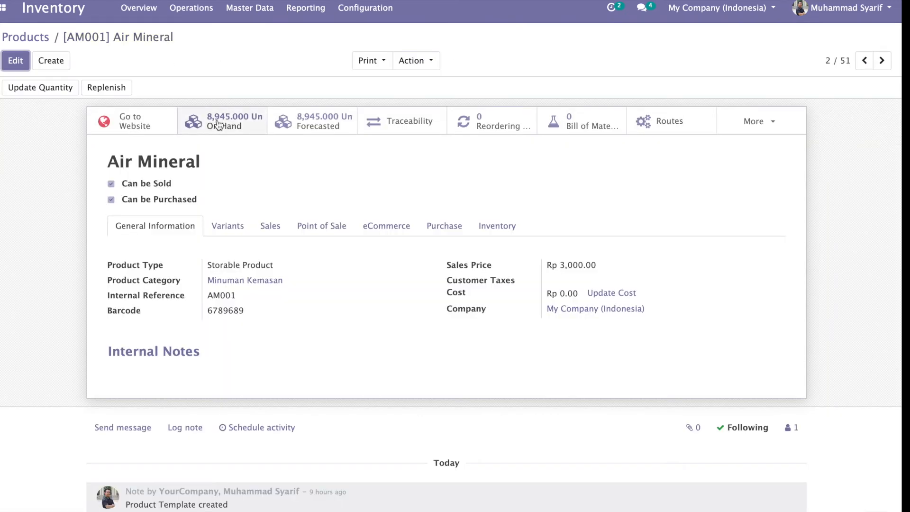
{"action": "left_click", "coordinate": [230, 125]}
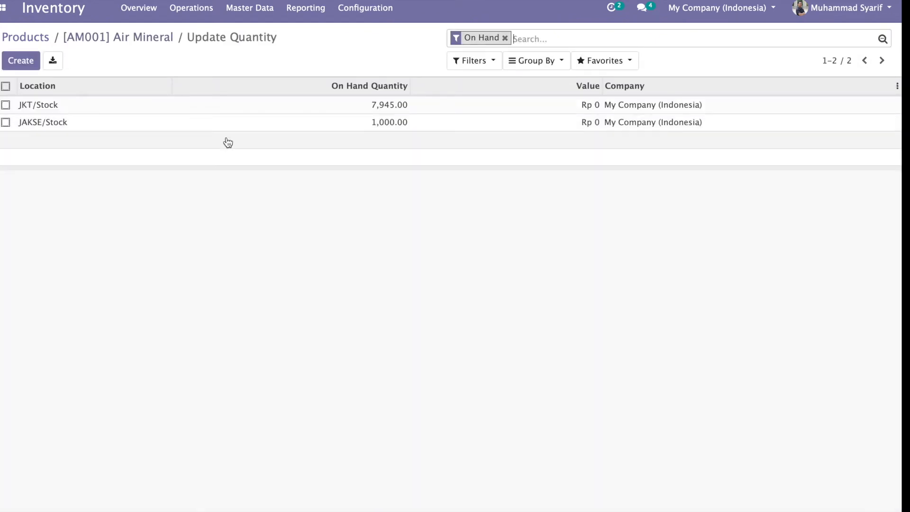
{"action": "left_click", "coordinate": [148, 36]}
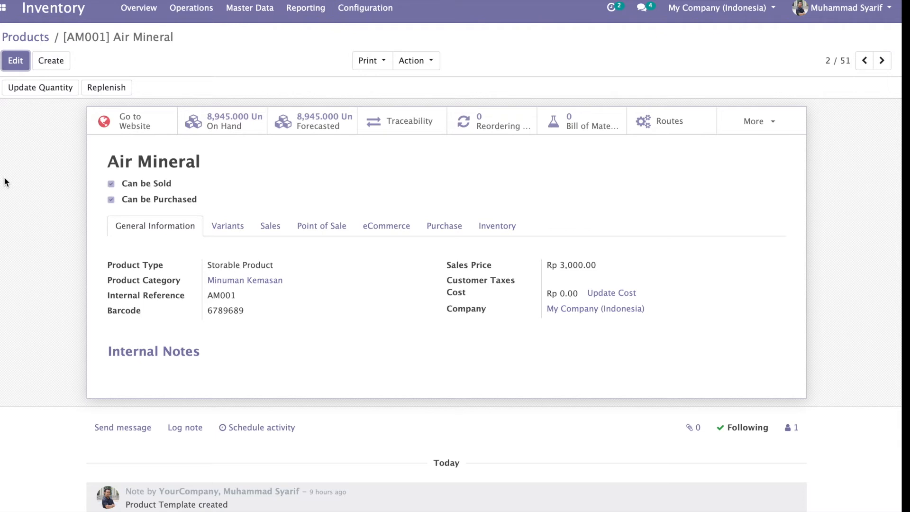
{"action": "left_click", "coordinate": [55, 62]}
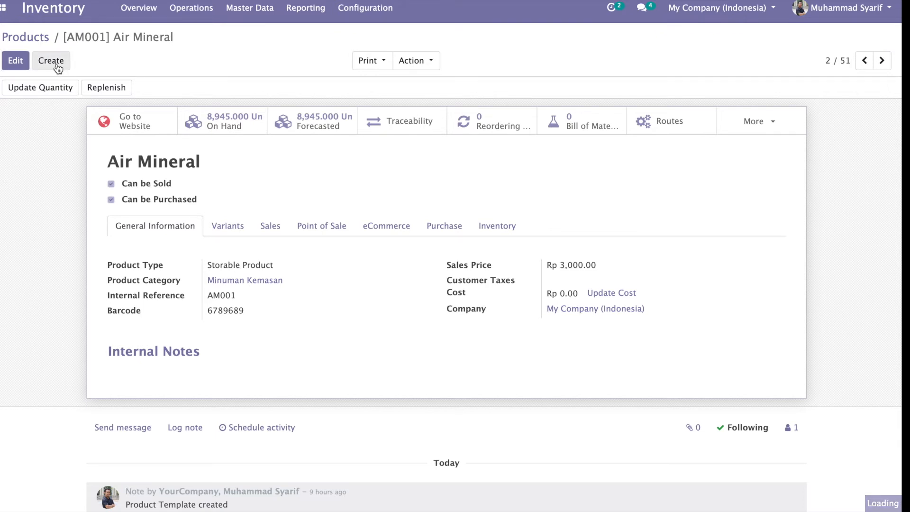
Step: Name the new product 'Minuman Kemasan' and review its product type options
{"action": "type", "text": "M"}
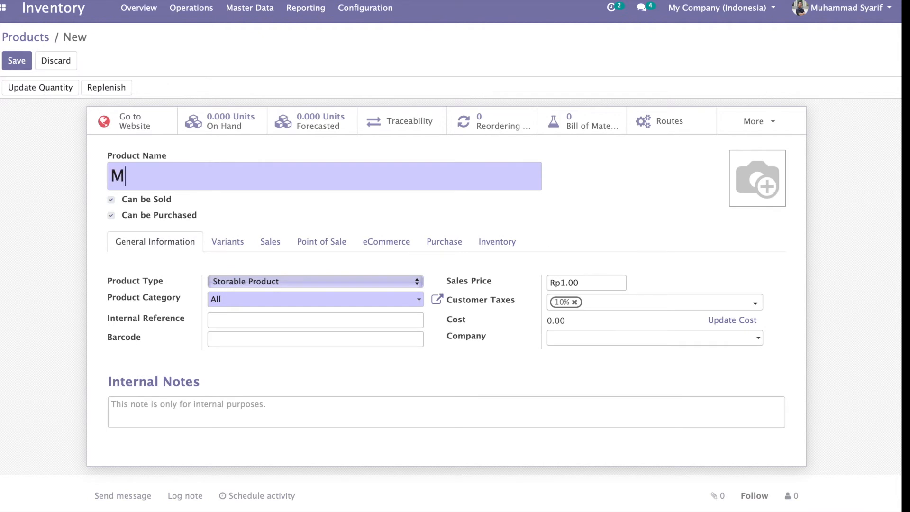
{"action": "type", "text": "inuman Ke"}
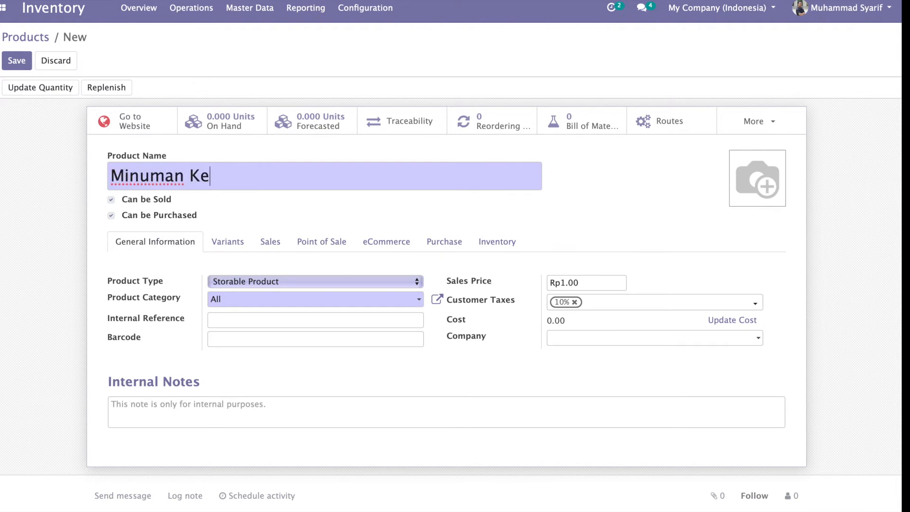
{"action": "type", "text": "masan"}
{"action": "left_click", "coordinate": [260, 281]}
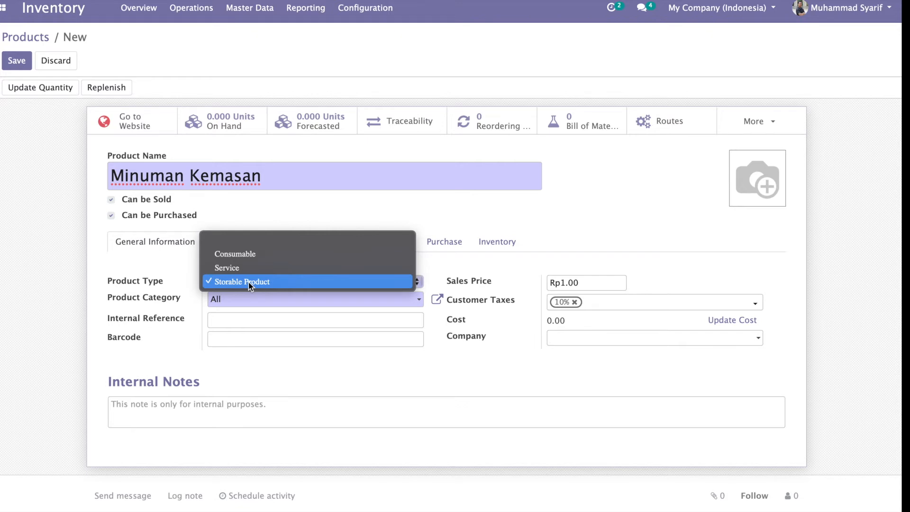
{"action": "left_click", "coordinate": [249, 282]}
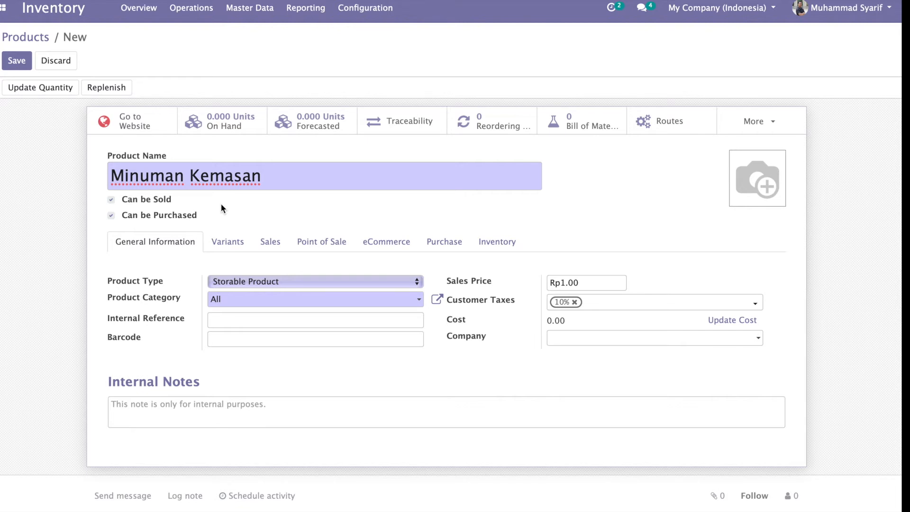
{"action": "left_click", "coordinate": [230, 301]}
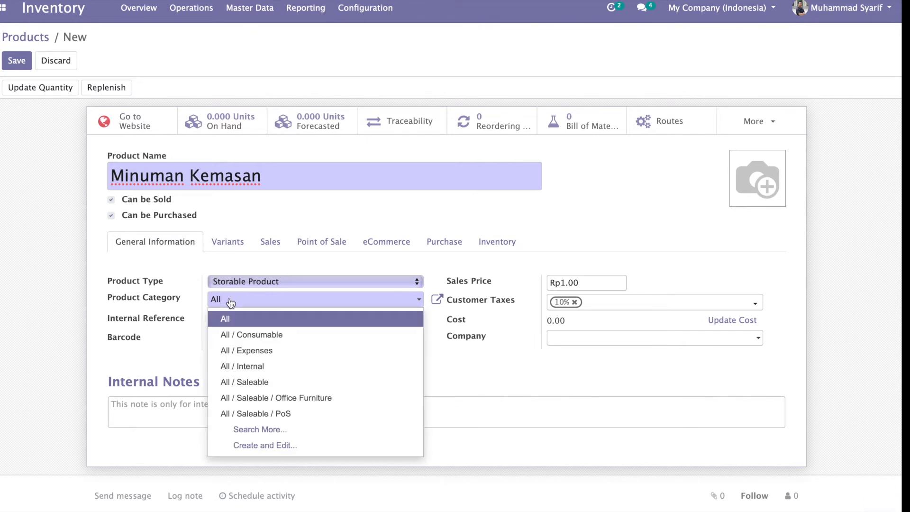
{"action": "key", "text": "BackSpace"}
{"action": "key", "text": "BackSpace"}
{"action": "key", "text": "BackSpace"}
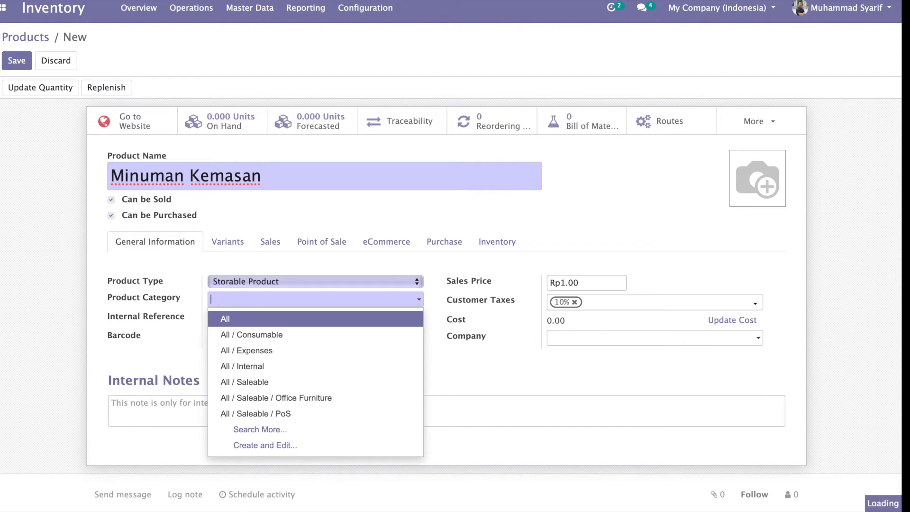
{"action": "type", "text": "min"}
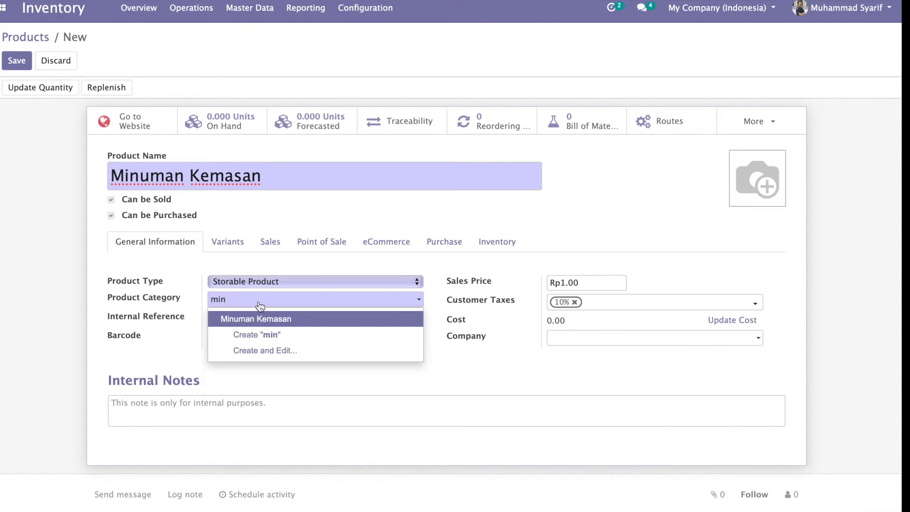
{"action": "left_click", "coordinate": [264, 318]}
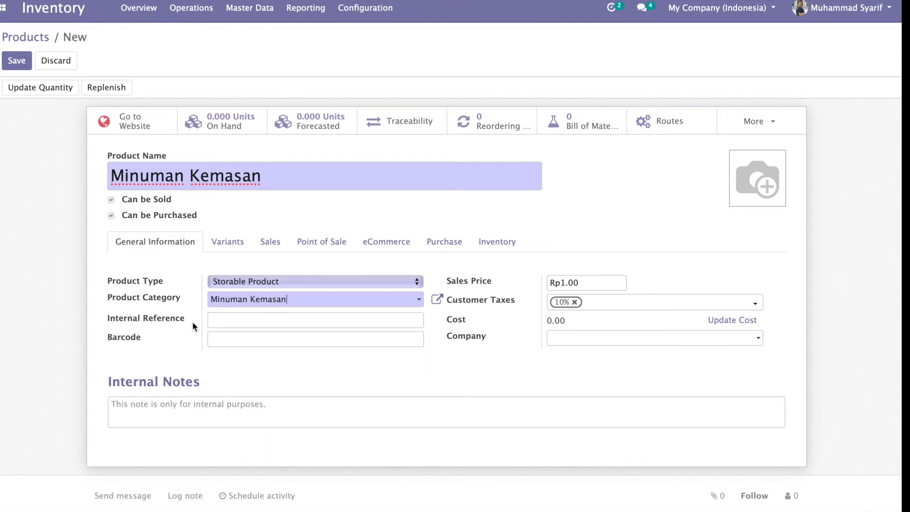
{"action": "left_click", "coordinate": [230, 322]}
{"action": "type", "text": "MK001"}
{"action": "left_click", "coordinate": [246, 336]}
{"action": "type", "text": "234567890987"}
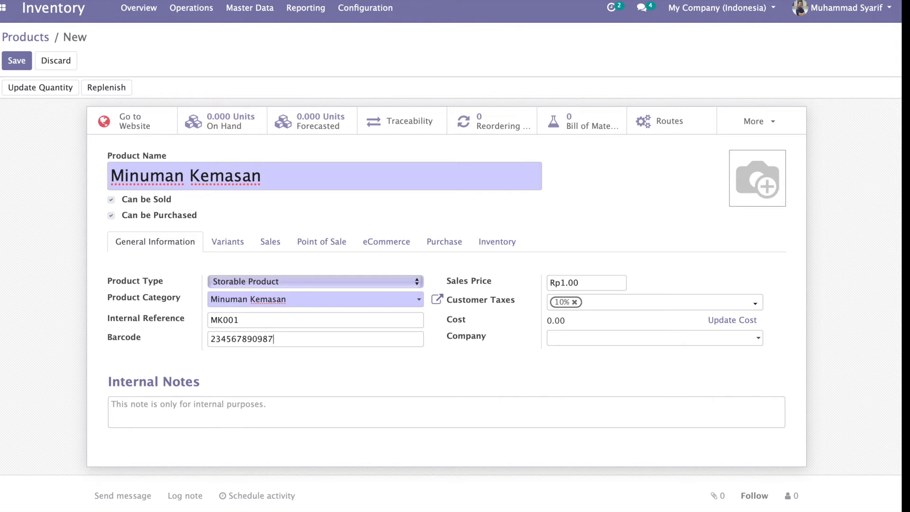
Step: Set the sales price to 2,500, drop the 10% customer tax, and assign My Company (Indonesia)
{"action": "left_click", "coordinate": [608, 285]}
{"action": "key", "text": "BackSpace"}
{"action": "key", "text": "BackSpace"}
{"action": "key", "text": "BackSpace"}
{"action": "key", "text": "BackSpace"}
{"action": "type", "text": "2500"}
{"action": "left_click", "coordinate": [575, 302]}
{"action": "left_click", "coordinate": [579, 341]}
{"action": "left_click", "coordinate": [595, 372]}
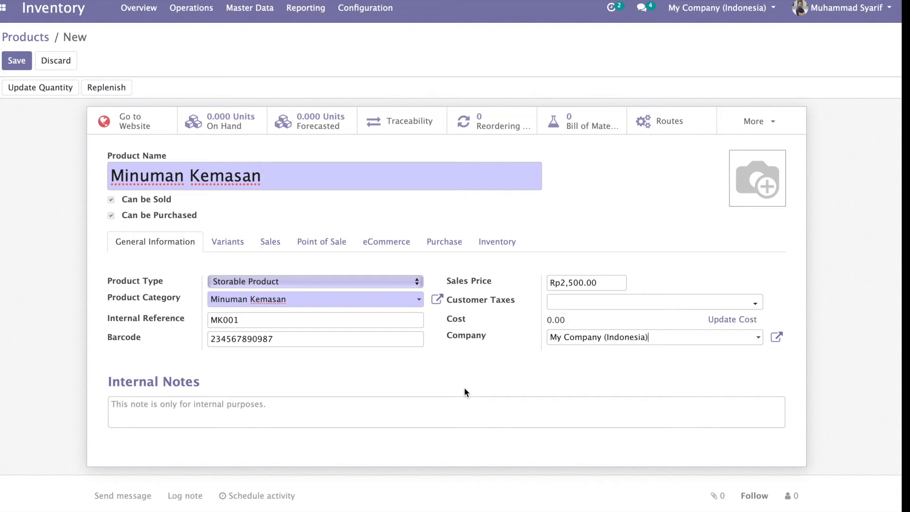
{"action": "left_click", "coordinate": [225, 243]}
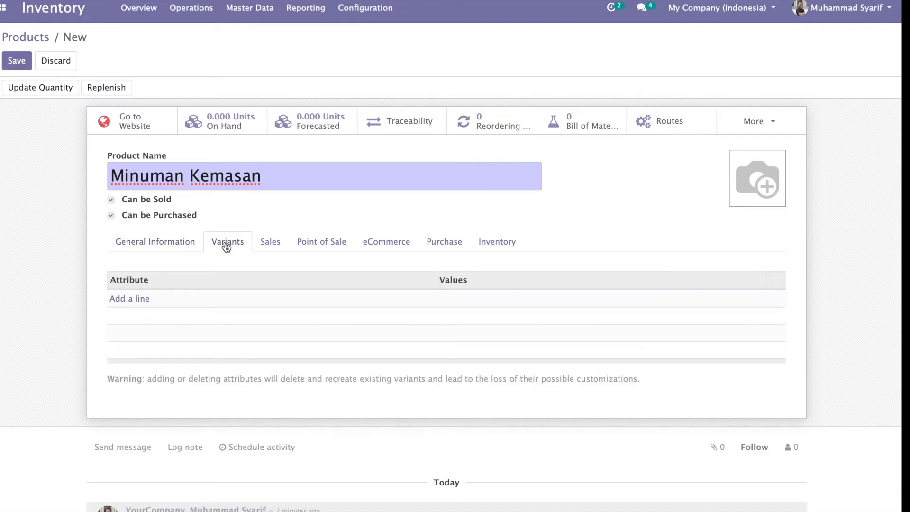
Step: Enable Available in POS, assign the product to My Website, and start a vendor line
{"action": "left_click", "coordinate": [263, 246]}
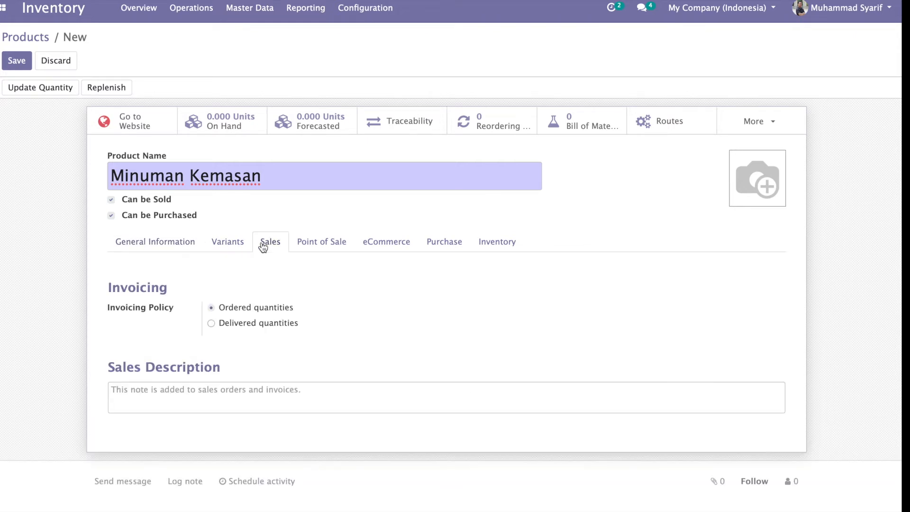
{"action": "left_click", "coordinate": [318, 251]}
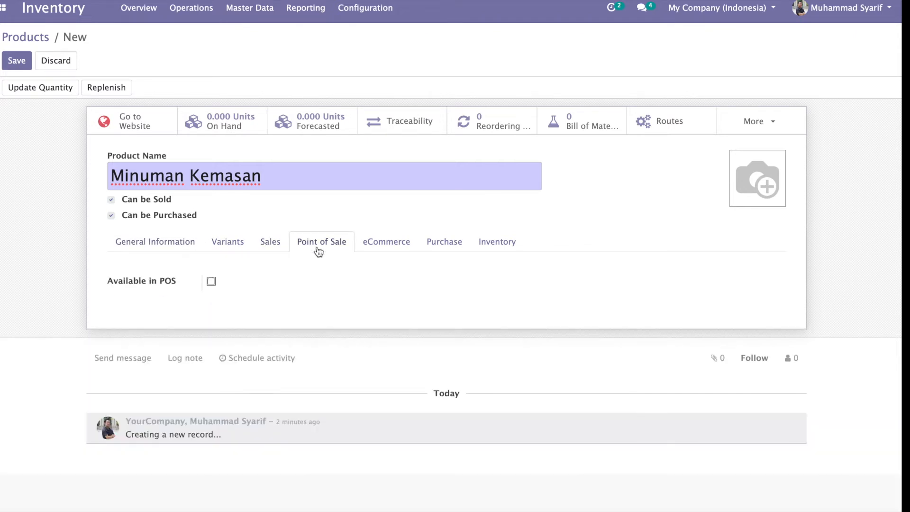
{"action": "left_click", "coordinate": [211, 282]}
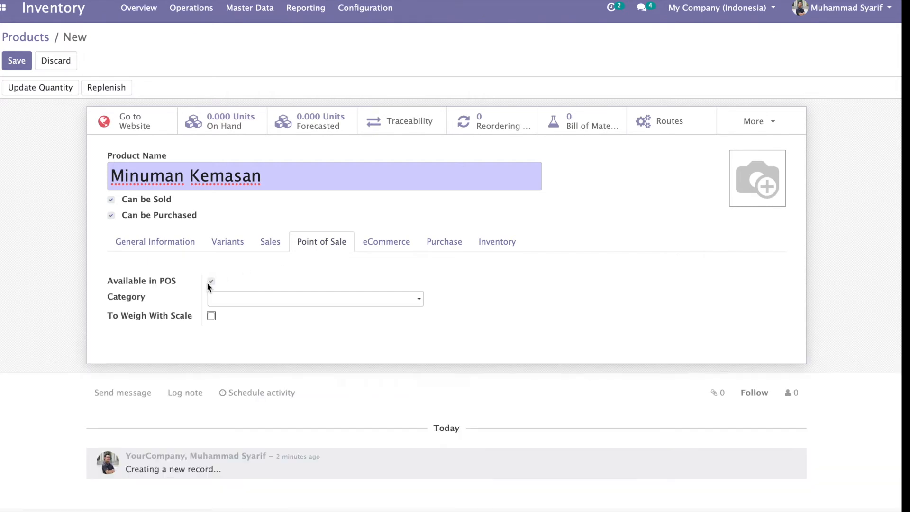
{"action": "left_click", "coordinate": [387, 249]}
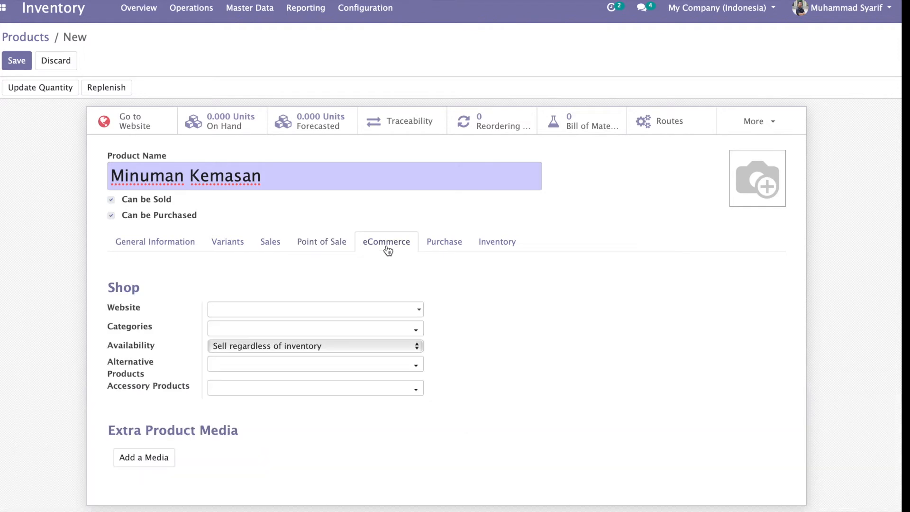
{"action": "left_click", "coordinate": [364, 316]}
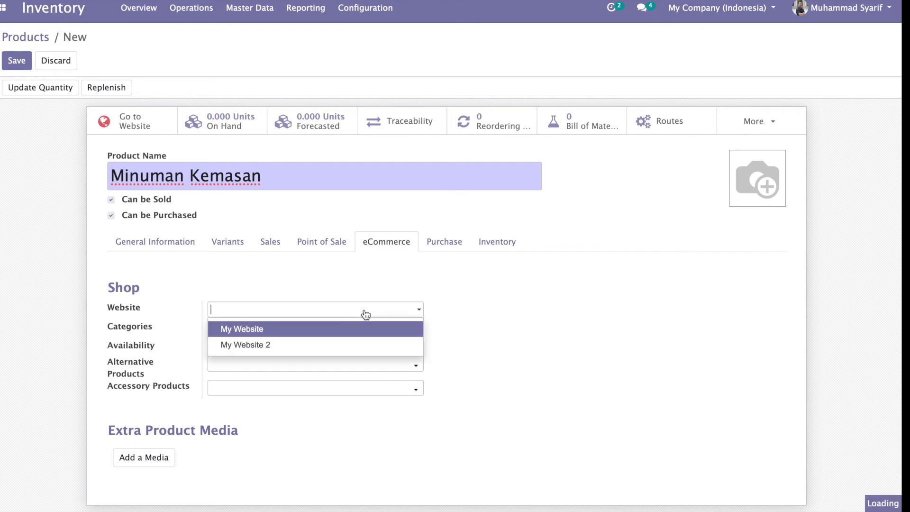
{"action": "left_click", "coordinate": [305, 334]}
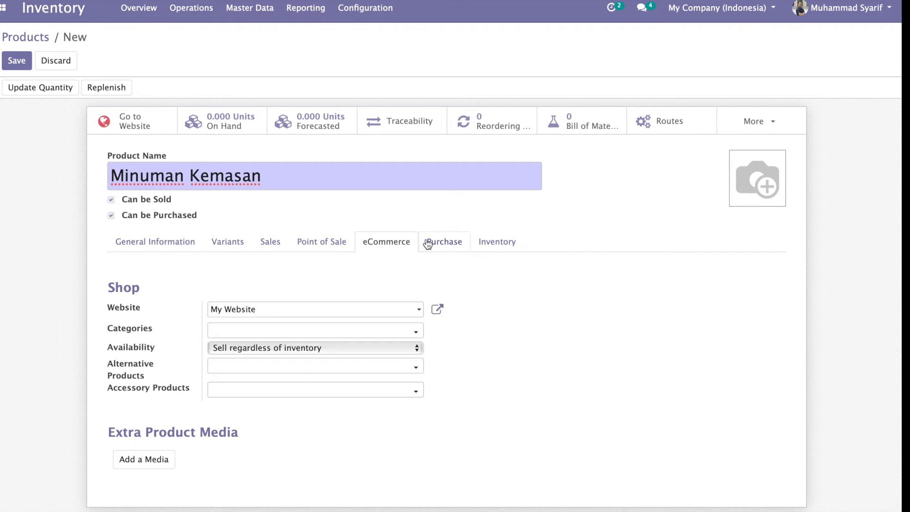
{"action": "left_click", "coordinate": [441, 245]}
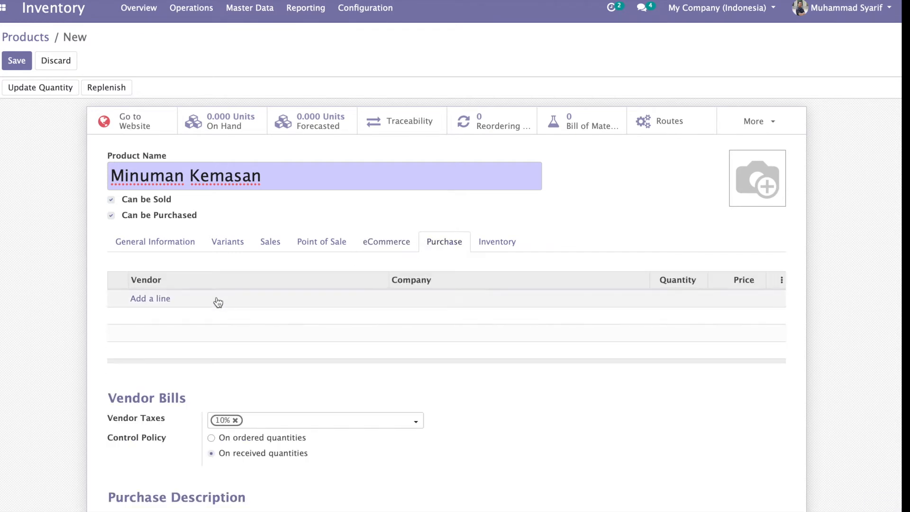
{"action": "left_click", "coordinate": [150, 299]}
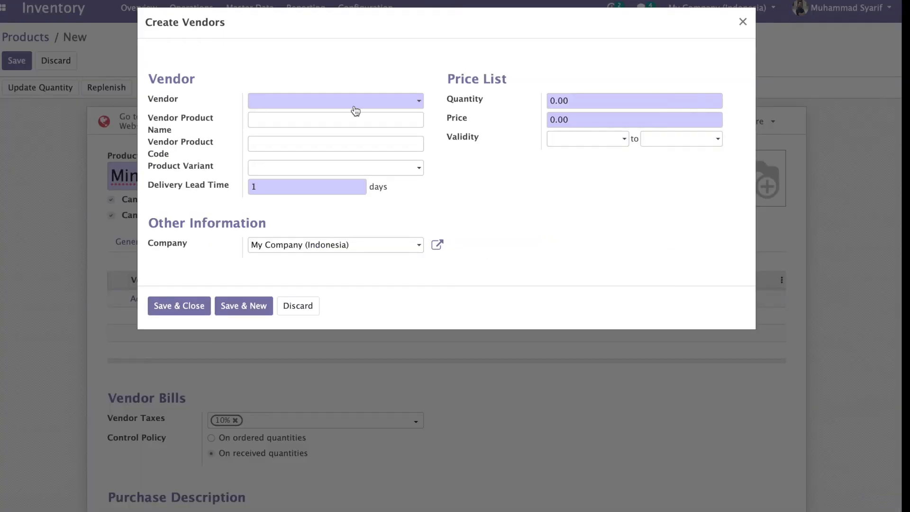
Step: Add vendor Azure Interior with quantity 1 at price 2,400 and save the line
{"action": "left_click", "coordinate": [370, 101]}
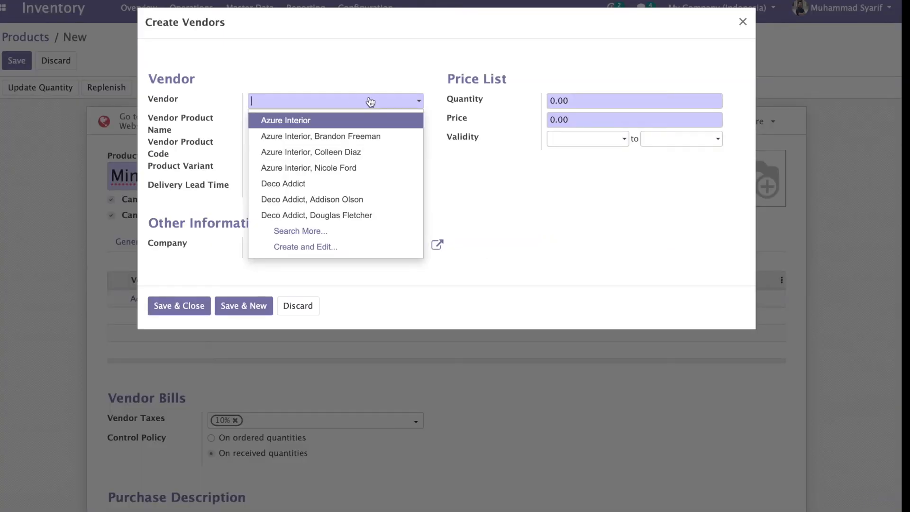
{"action": "left_click", "coordinate": [325, 126]}
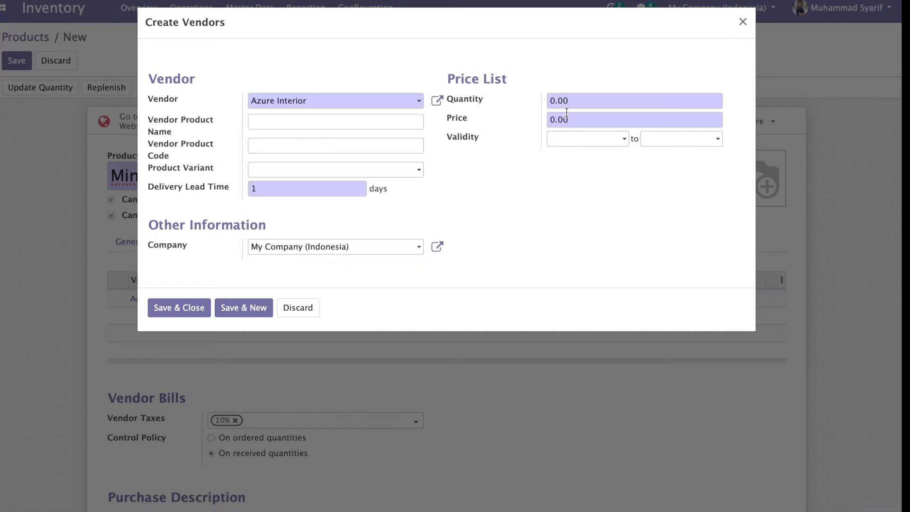
{"action": "left_click", "coordinate": [585, 100]}
{"action": "key", "text": "BackSpace"}
{"action": "key", "text": "BackSpace"}
{"action": "key", "text": "BackSpace"}
{"action": "key", "text": "BackSpace"}
{"action": "type", "text": "1"}
{"action": "left_click", "coordinate": [593, 119]}
{"action": "key", "text": "BackSpace"}
{"action": "key", "text": "BackSpace"}
{"action": "key", "text": "BackSpace"}
{"action": "key", "text": "BackSpace"}
{"action": "type", "text": "2400"}
{"action": "left_click", "coordinate": [200, 308]}
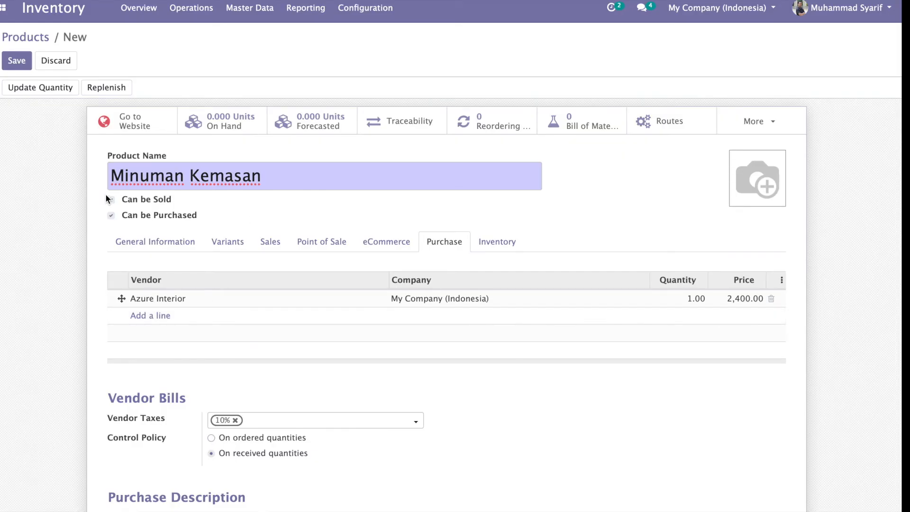
Step: Save the product so it becomes record [MK001] Minuman Kemasan
{"action": "left_click", "coordinate": [22, 63]}
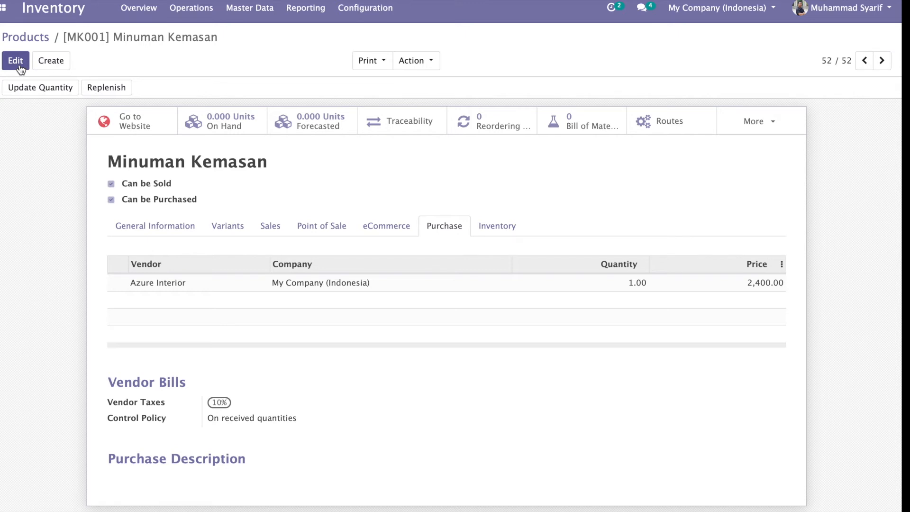
{"action": "left_click", "coordinate": [4, 13]}
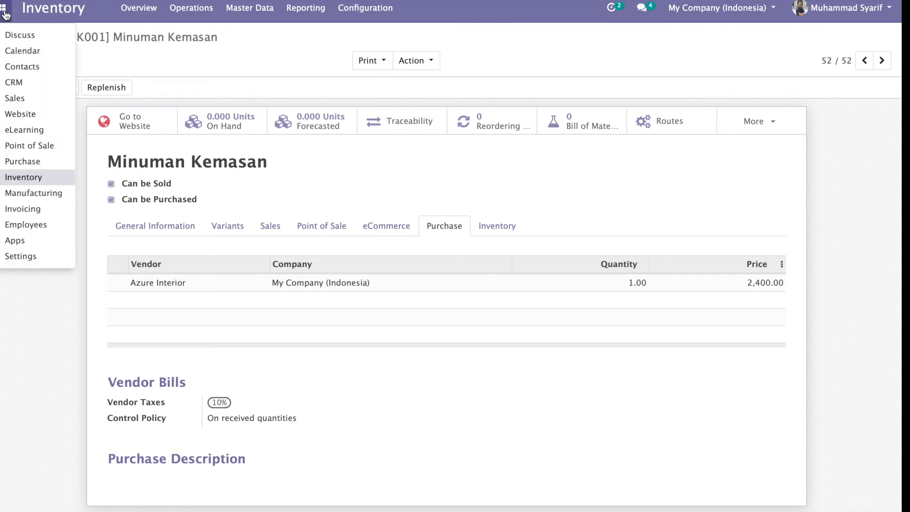
Step: Start a new purchase quotation with Azure Interior as the vendor
{"action": "left_click", "coordinate": [12, 161]}
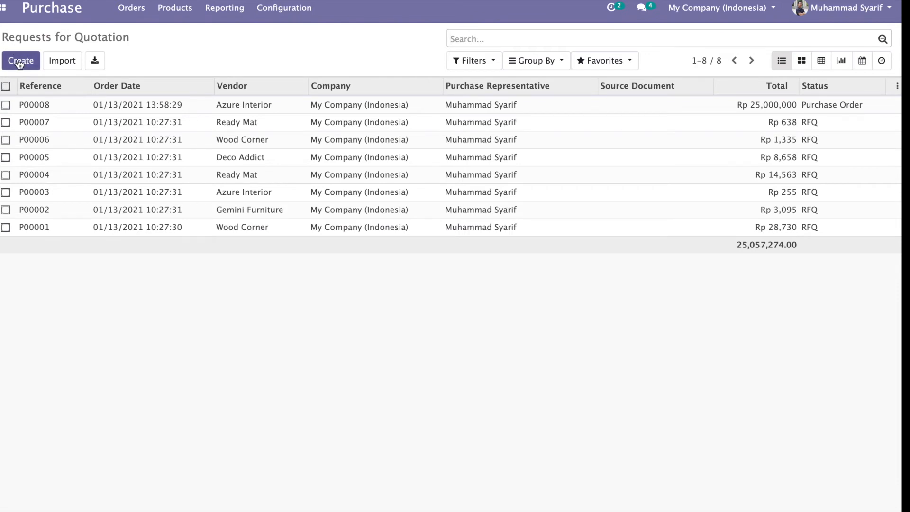
{"action": "left_click", "coordinate": [19, 61]}
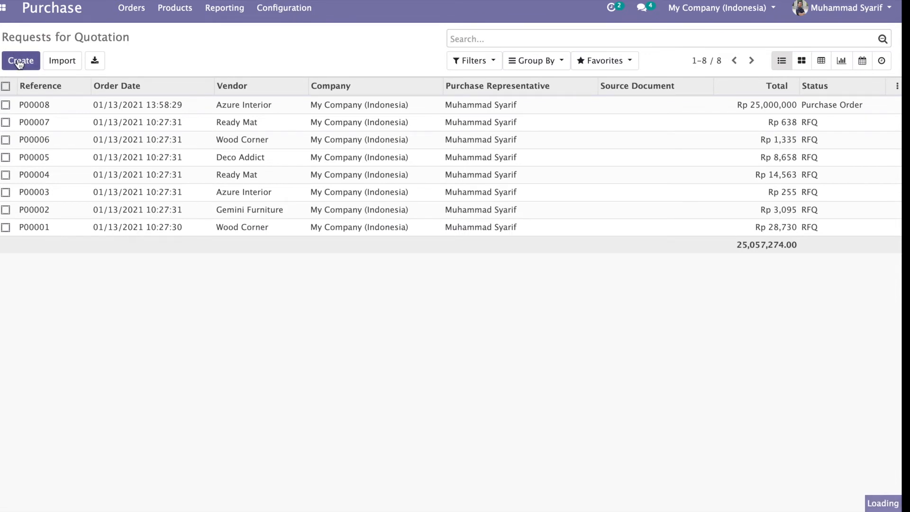
{"action": "left_click", "coordinate": [228, 183]}
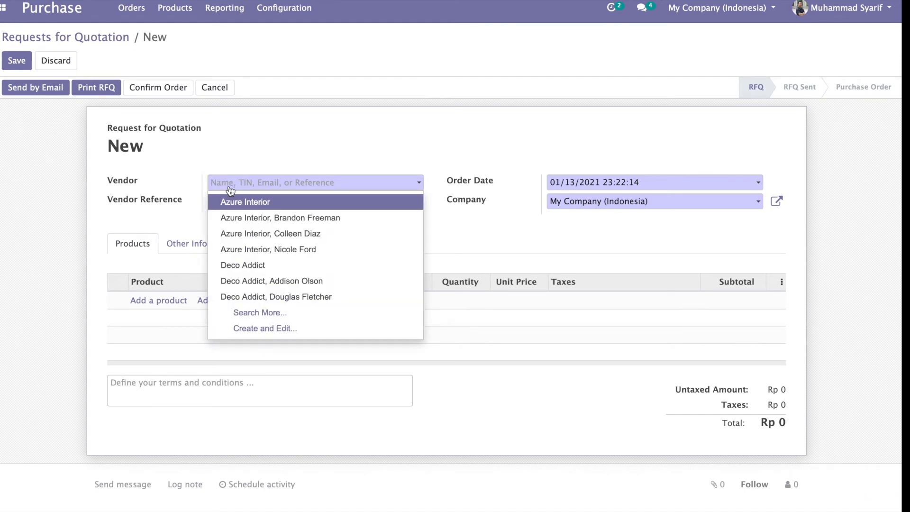
{"action": "left_click", "coordinate": [239, 207]}
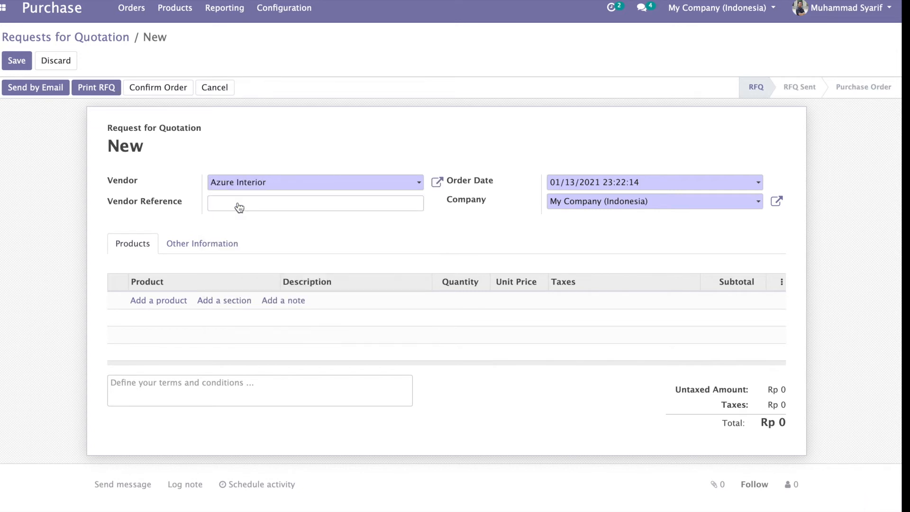
Step: Order 10,000 units of Minuman Kemasan and confirm it as purchase order P00009
{"action": "left_click", "coordinate": [143, 307]}
{"action": "type", "text": "minu"}
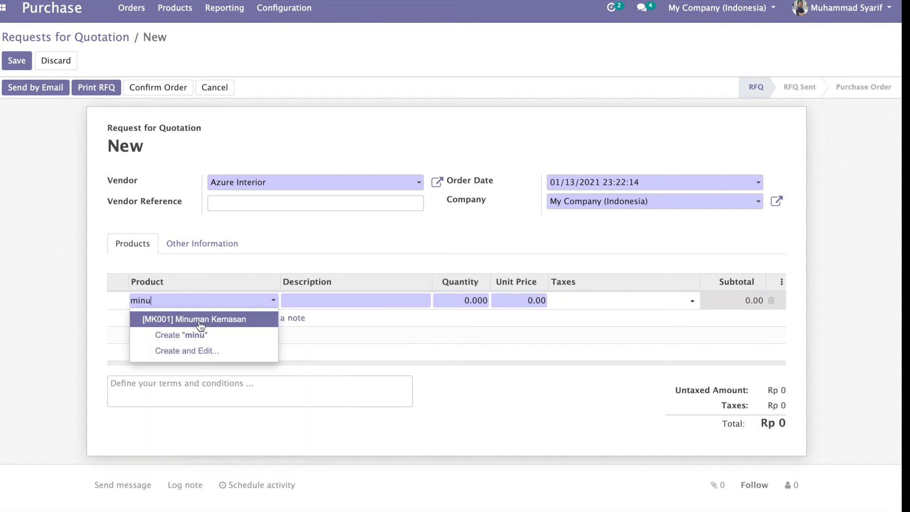
{"action": "left_click", "coordinate": [200, 324]}
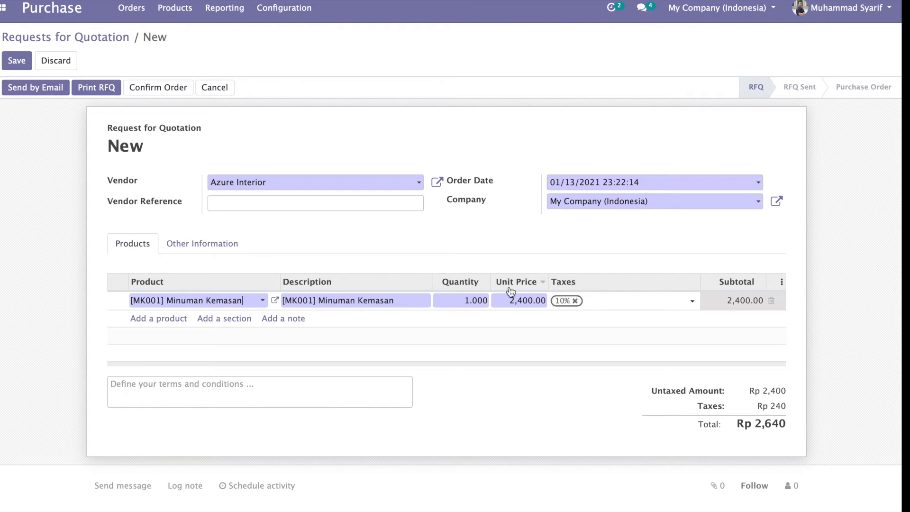
{"action": "left_click", "coordinate": [459, 300]}
{"action": "type", "text": "10000"}
{"action": "left_click", "coordinate": [451, 255]}
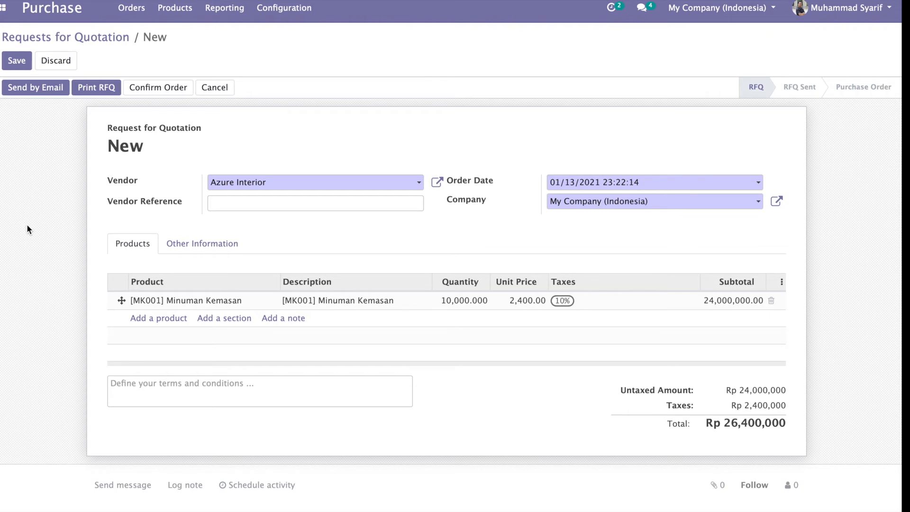
{"action": "left_click", "coordinate": [154, 90]}
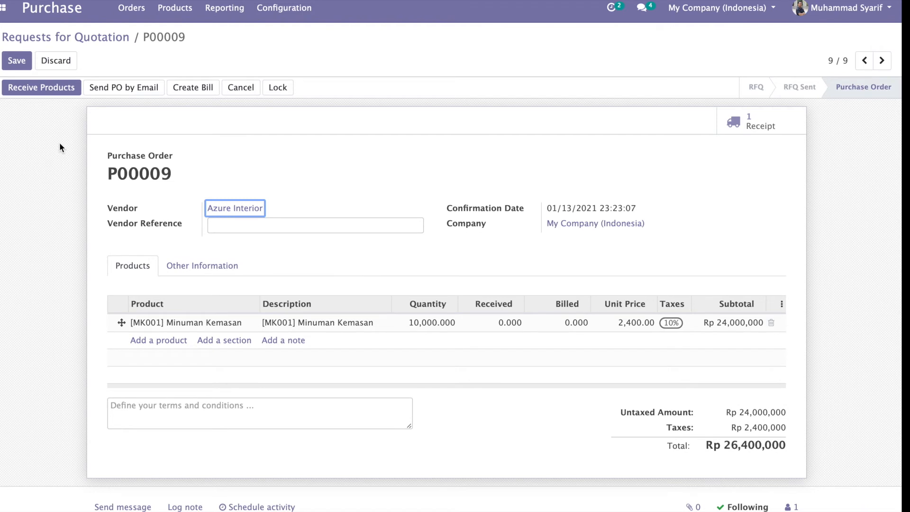
Step: Skip emailing the PO and open receipt WH/IN/00007 for the 10,000 units
{"action": "left_click", "coordinate": [124, 90]}
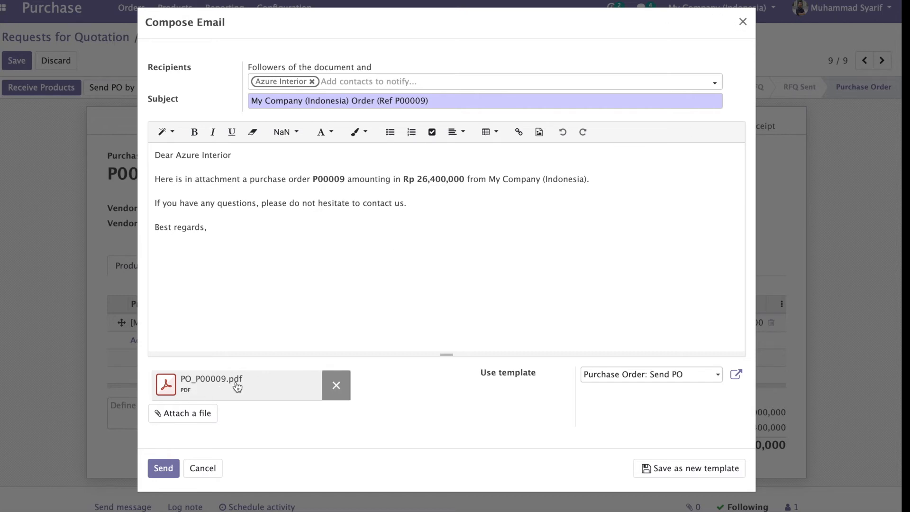
{"action": "left_click", "coordinate": [742, 22]}
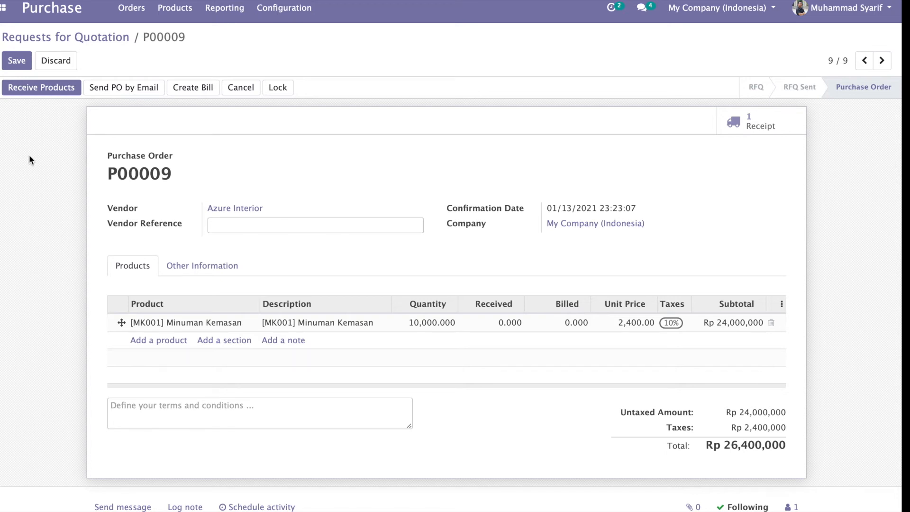
{"action": "left_click", "coordinate": [42, 90]}
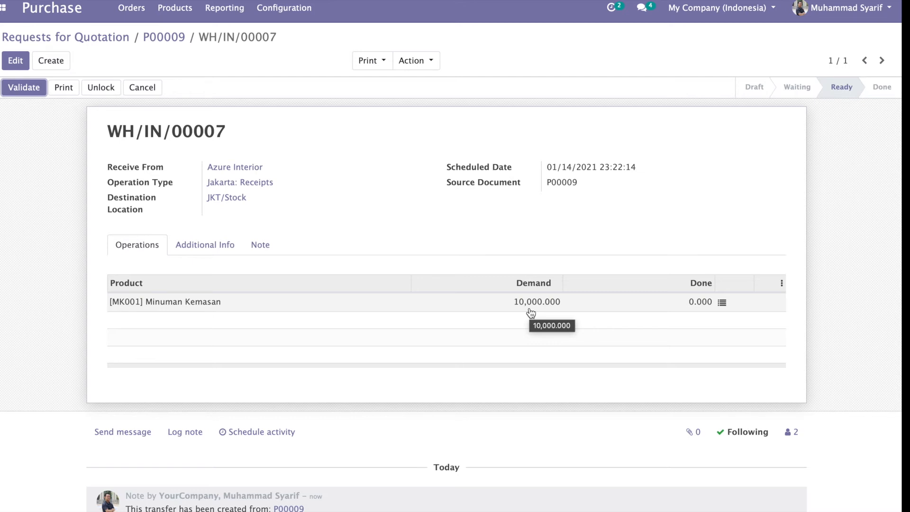
Step: Validate receipt WH/IN/00007 for all 10,000 Minuman Kemasan units, then open the Products catalogue
{"action": "left_click", "coordinate": [29, 94]}
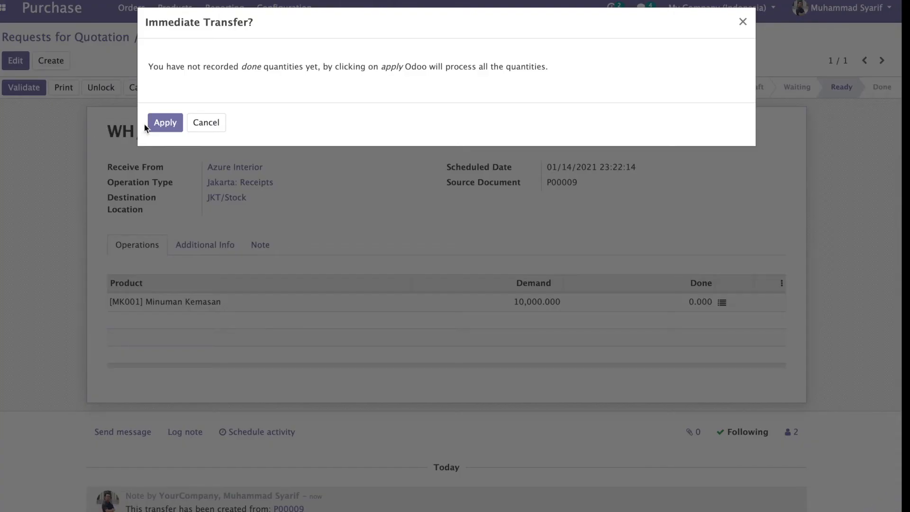
{"action": "left_click", "coordinate": [164, 122]}
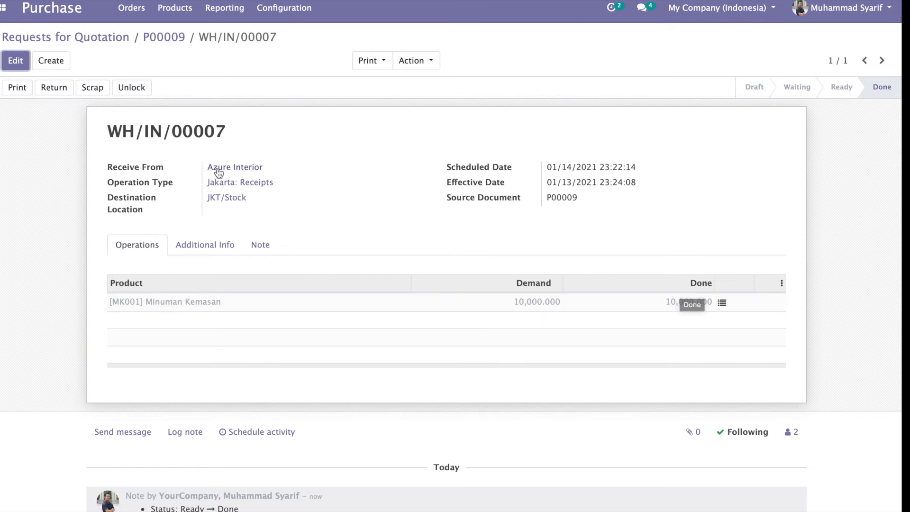
{"action": "left_click", "coordinate": [176, 9]}
{"action": "left_click", "coordinate": [179, 35]}
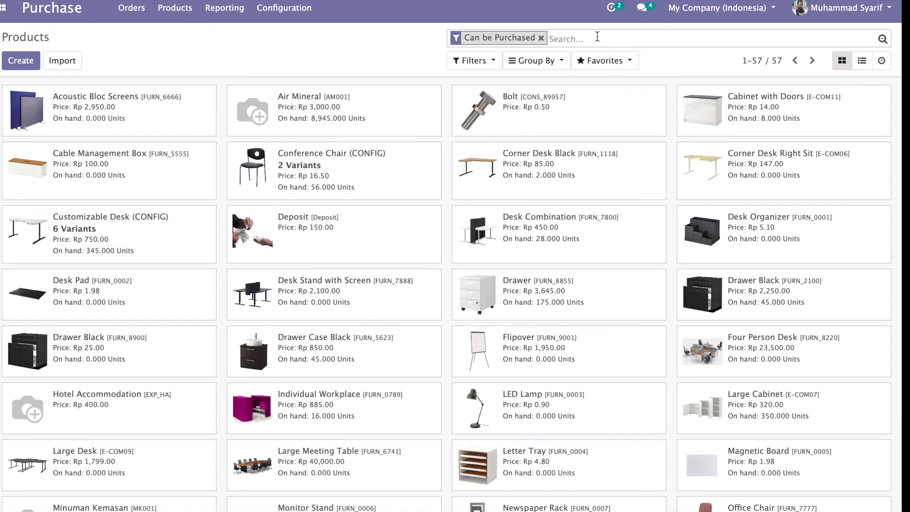
Step: Search products for 'minuman' and confirm Minuman Kemasan's 10,000 on-hand units sit in JKT/Stock
{"action": "type", "text": "i"}
{"action": "key", "text": "BackSpace"}
{"action": "type", "text": "minuman"}
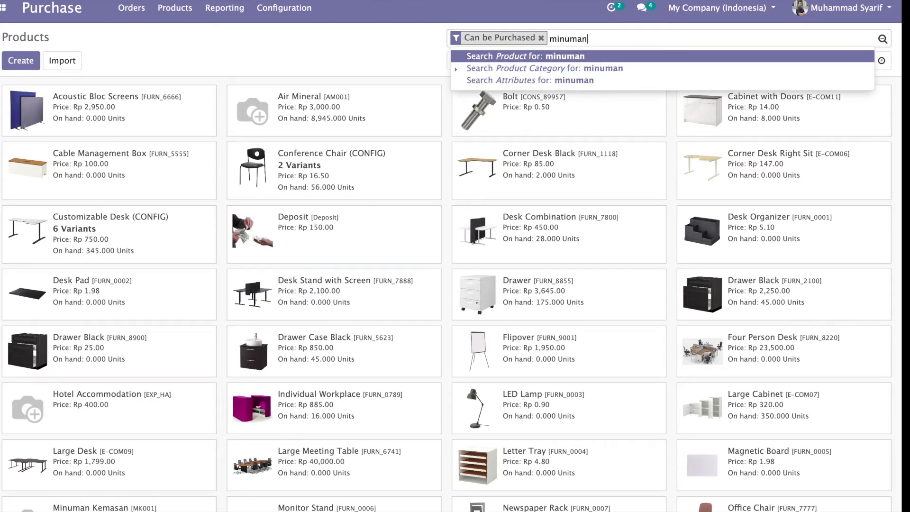
{"action": "key", "text": "Return"}
{"action": "left_click", "coordinate": [111, 113]}
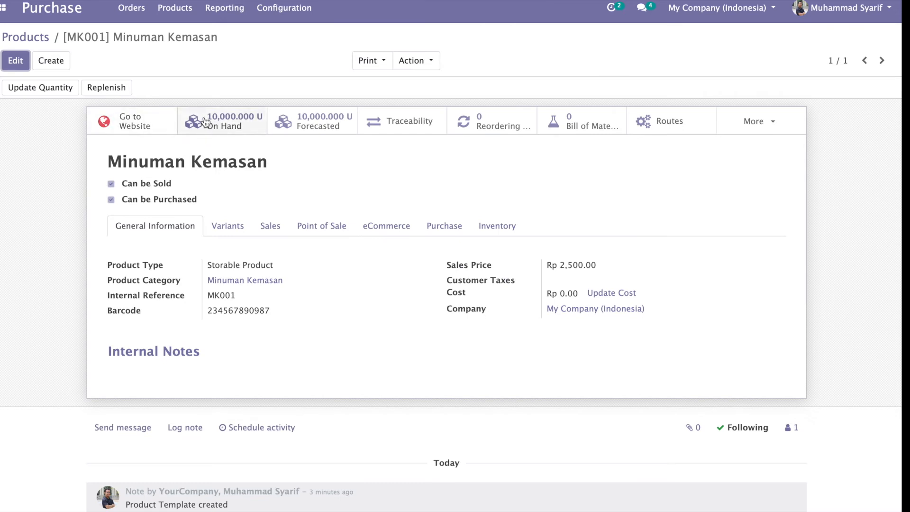
{"action": "left_click", "coordinate": [237, 127]}
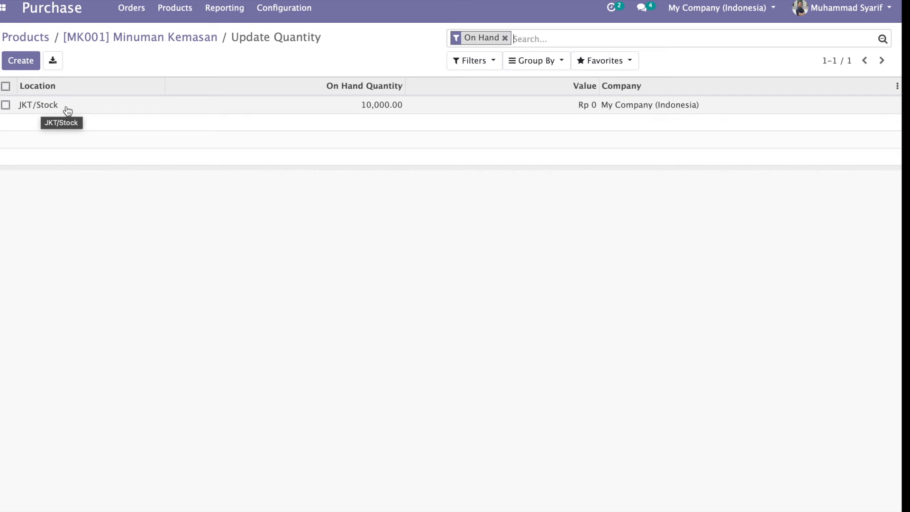
{"action": "left_click", "coordinate": [158, 41]}
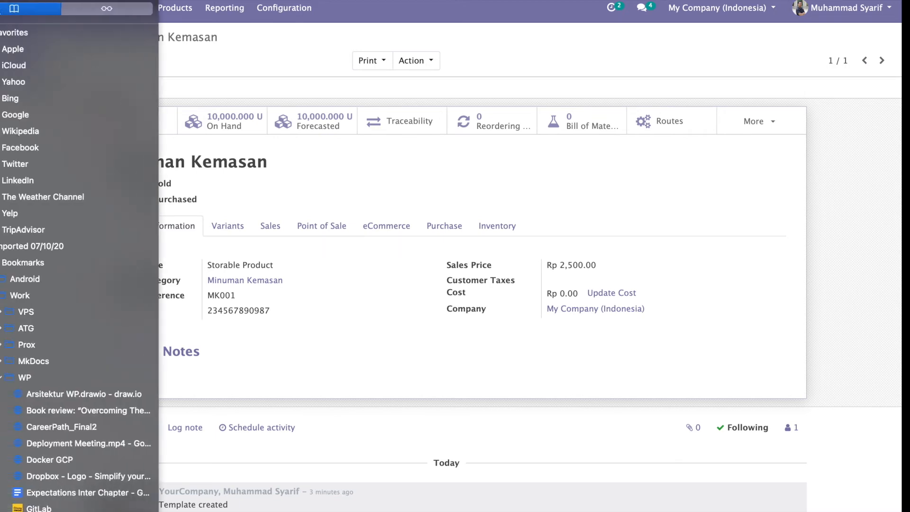
Step: Start a new Sales quotation with Wood Corner as the customer
{"action": "left_click", "coordinate": [4, 8]}
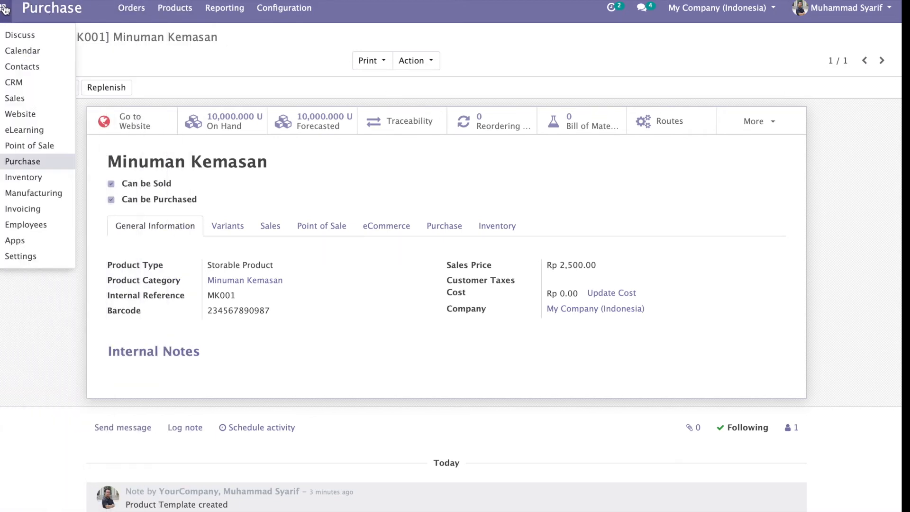
{"action": "left_click", "coordinate": [15, 98]}
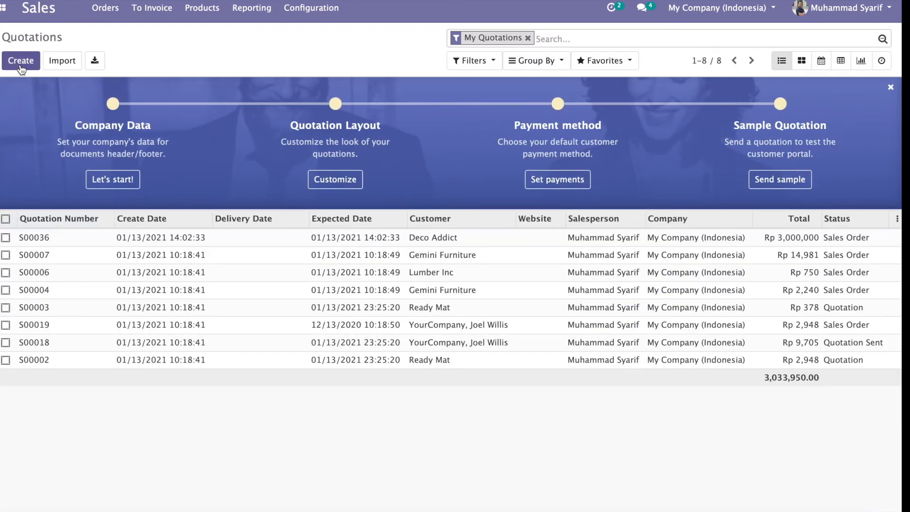
{"action": "left_click", "coordinate": [21, 66]}
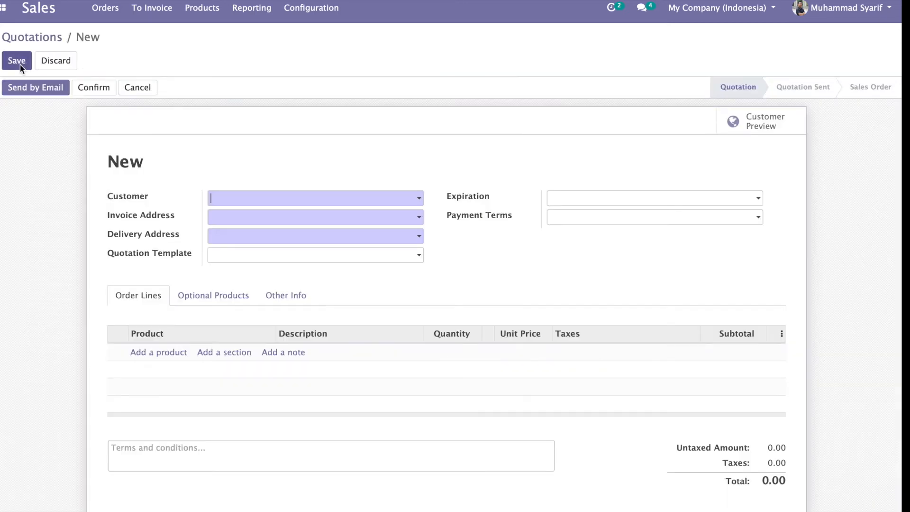
{"action": "left_click", "coordinate": [232, 198]}
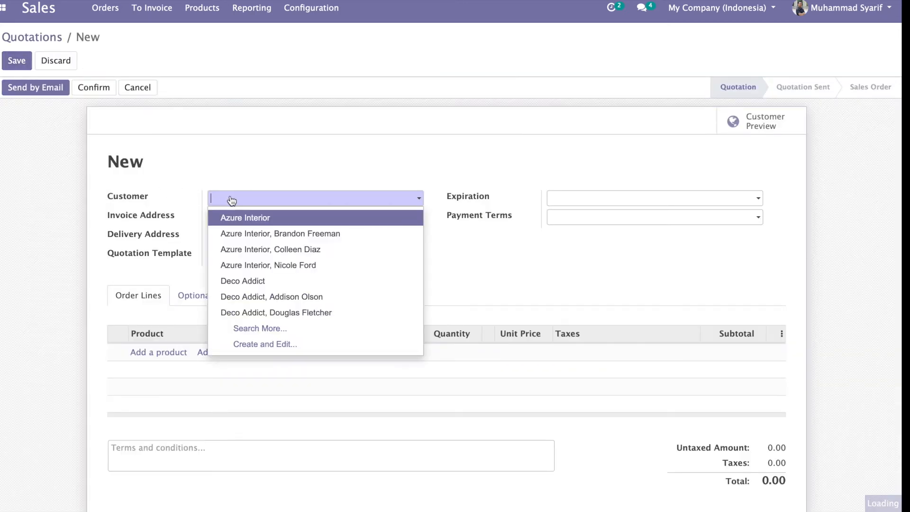
{"action": "left_click", "coordinate": [256, 328]}
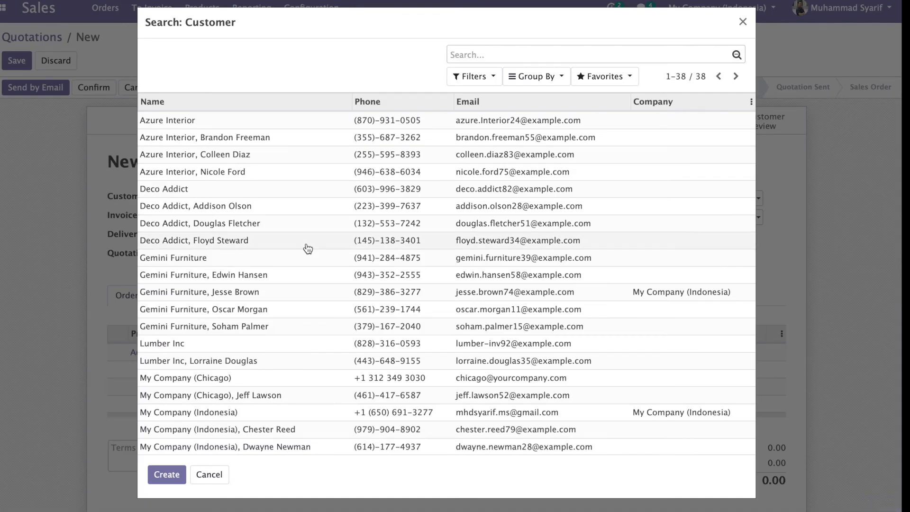
{"action": "scroll", "coordinate": [241, 380], "scroll_direction": "down", "scroll_amount": 7}
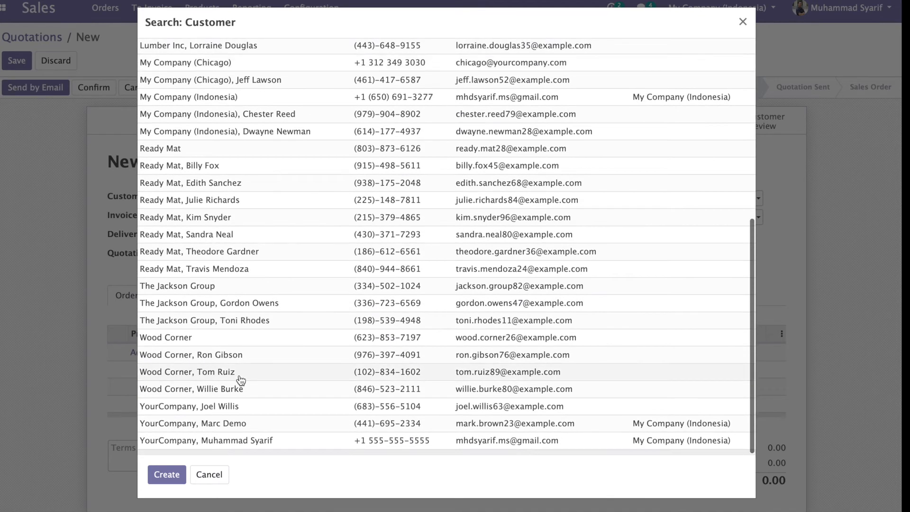
{"action": "left_click", "coordinate": [246, 342]}
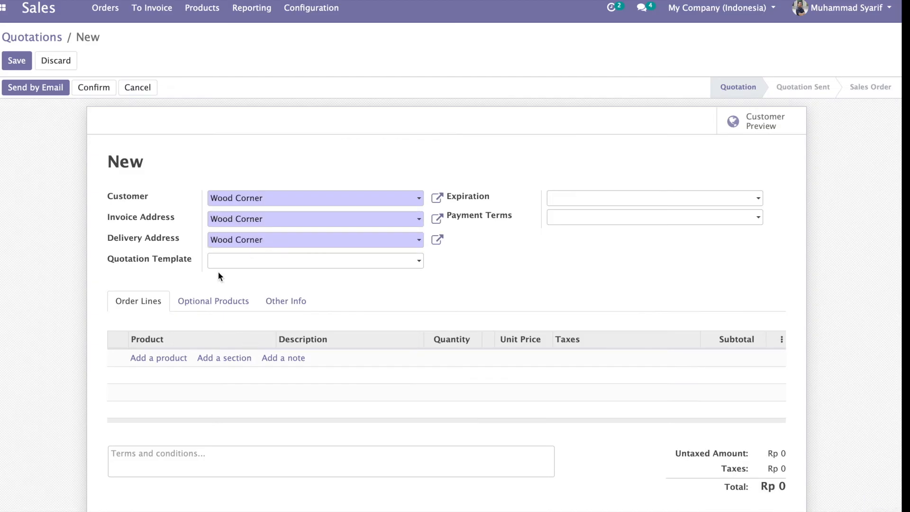
Step: Add a Minuman Kemasan order line and keep the Jakarta warehouse for delivery
{"action": "left_click", "coordinate": [158, 360]}
{"action": "type", "text": "minu"}
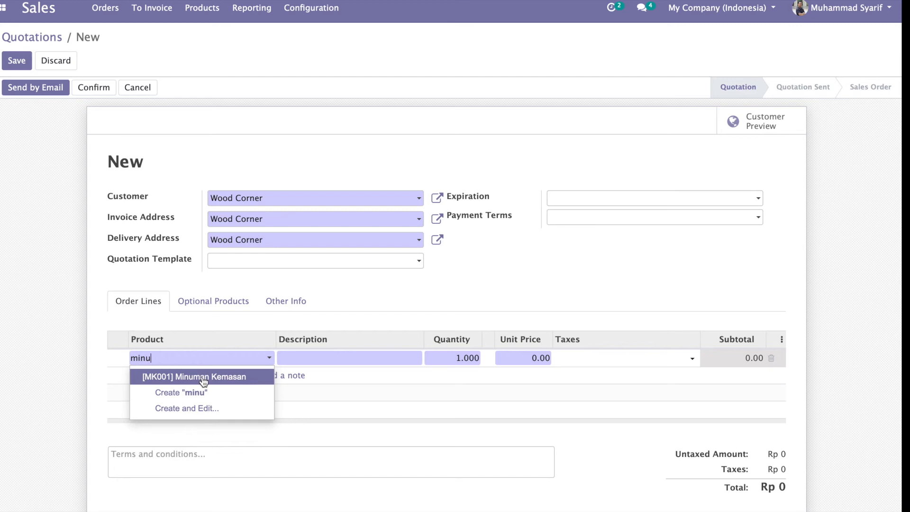
{"action": "left_click", "coordinate": [204, 379]}
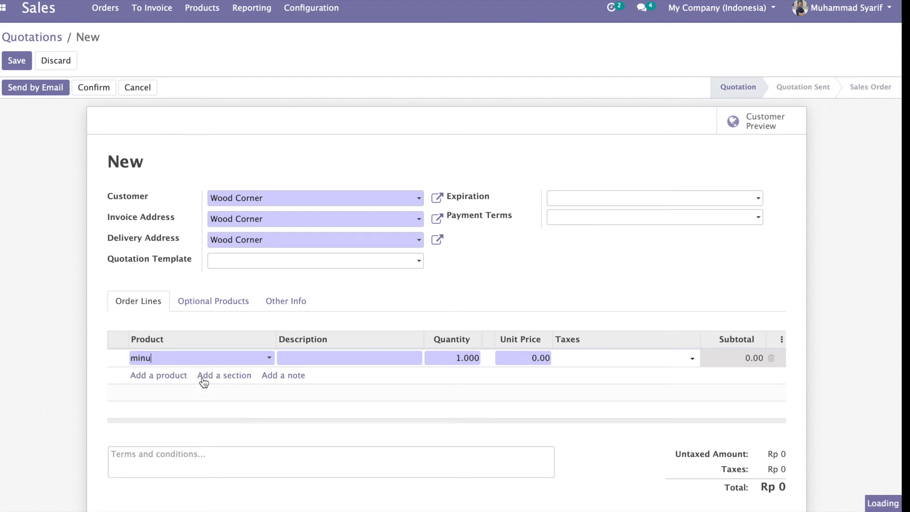
{"action": "left_click", "coordinate": [214, 301]}
{"action": "left_click", "coordinate": [278, 306]}
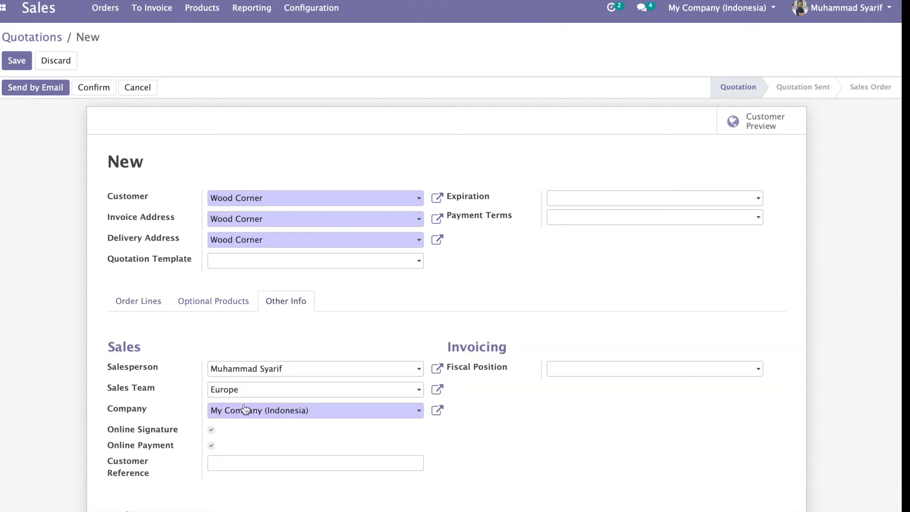
{"action": "scroll", "coordinate": [243, 415], "scroll_direction": "down", "scroll_amount": 4}
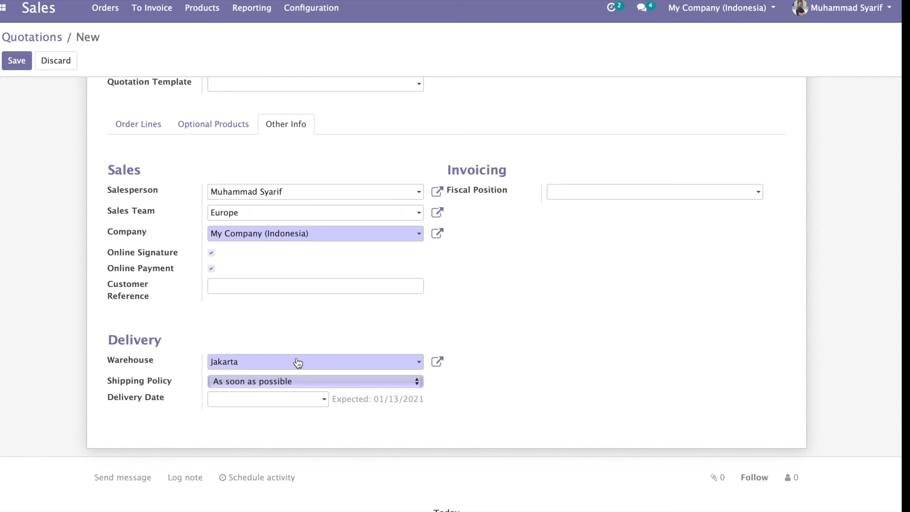
{"action": "left_click", "coordinate": [298, 363]}
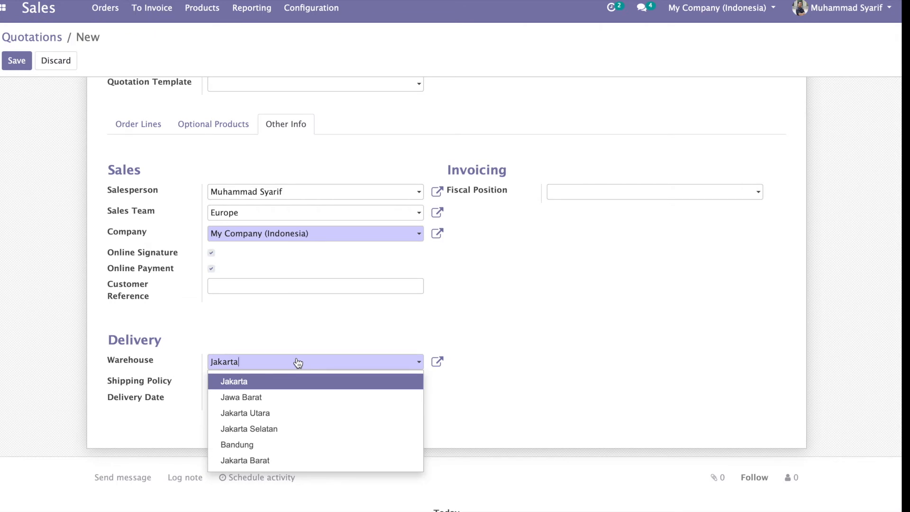
{"action": "left_click", "coordinate": [462, 297]}
{"action": "scroll", "coordinate": [217, 276], "scroll_direction": "up", "scroll_amount": 2}
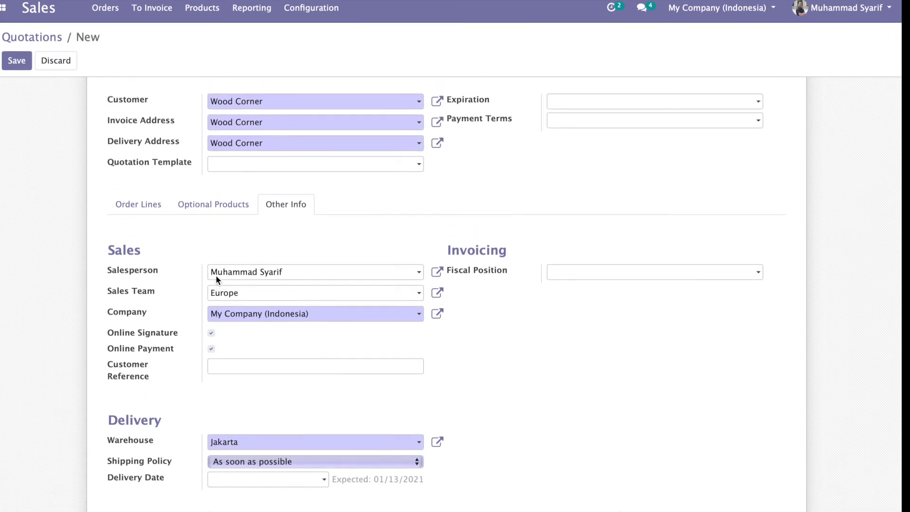
{"action": "scroll", "coordinate": [216, 276], "scroll_direction": "up", "scroll_amount": 3}
Step: Check Minuman Kemasan's stock availability and set the line quantity to 150
{"action": "left_click", "coordinate": [148, 299]}
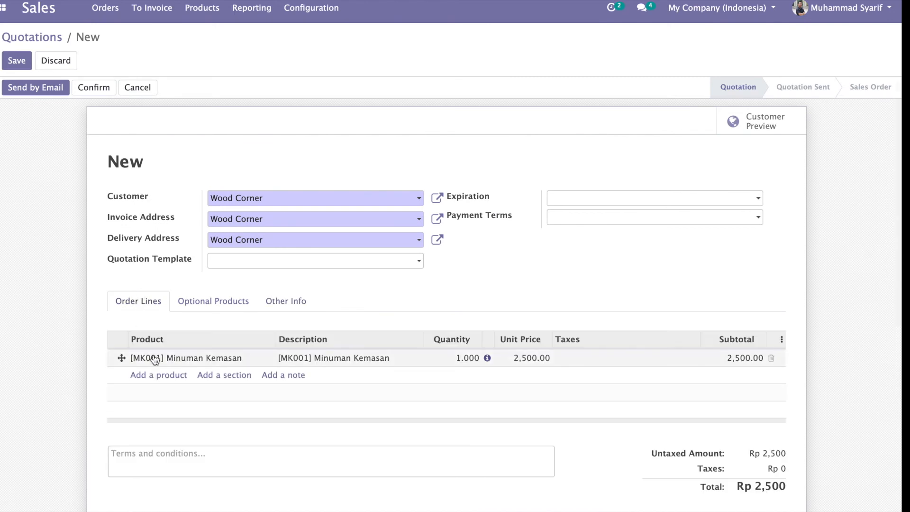
{"action": "left_click", "coordinate": [487, 358]}
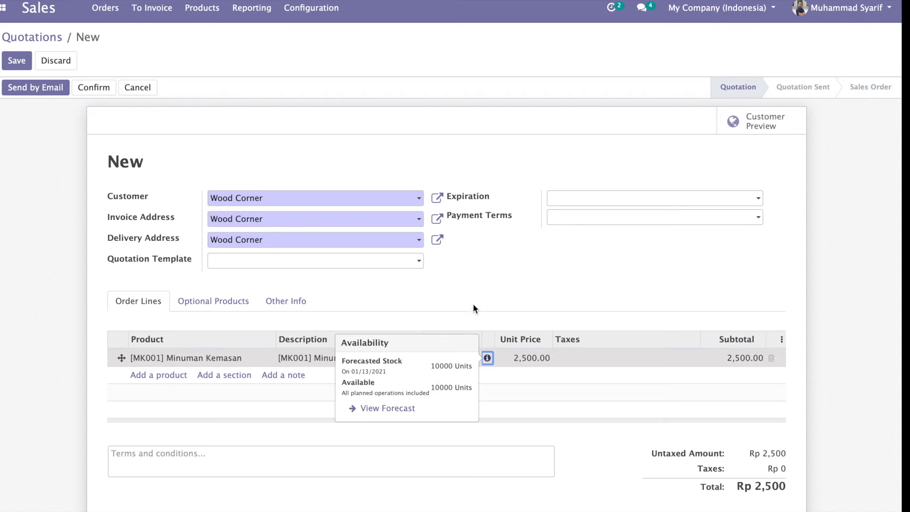
{"action": "left_click", "coordinate": [479, 291]}
{"action": "left_click", "coordinate": [458, 363]}
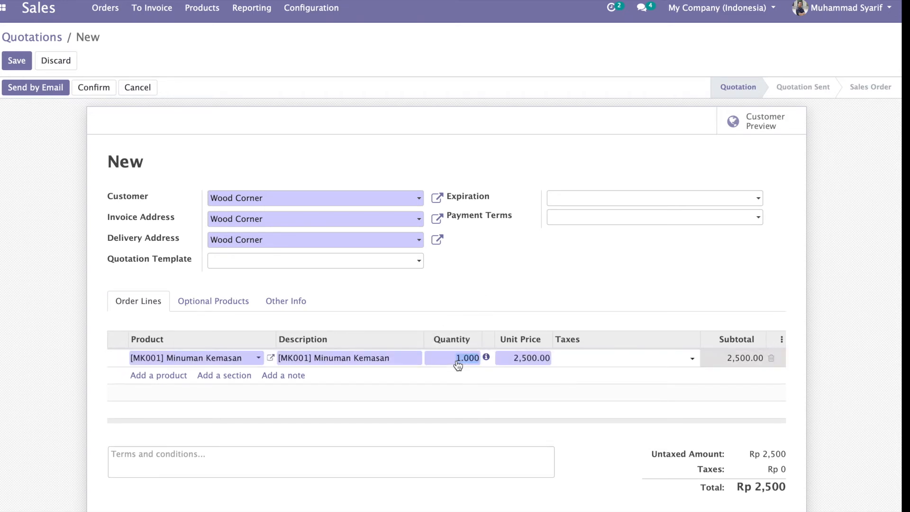
{"action": "type", "text": "150"}
{"action": "left_click", "coordinate": [517, 295]}
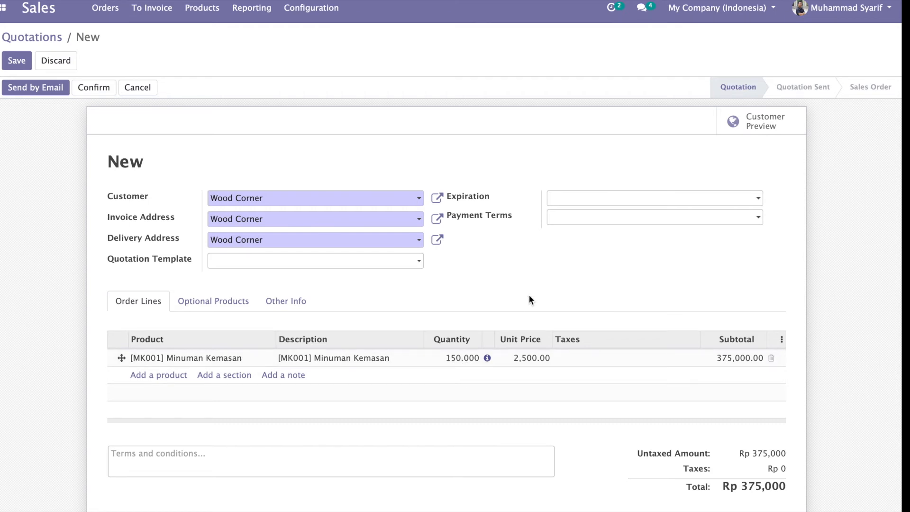
Step: Confirm the quotation as sales order S00038 totalling Rp 375,000
{"action": "scroll", "coordinate": [528, 294], "scroll_direction": "down", "scroll_amount": 1}
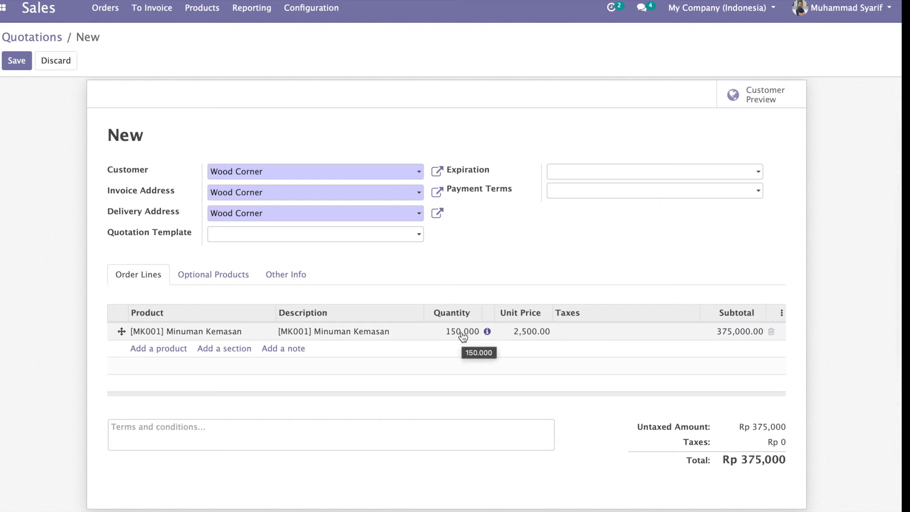
{"action": "scroll", "coordinate": [499, 259], "scroll_direction": "up", "scroll_amount": 1}
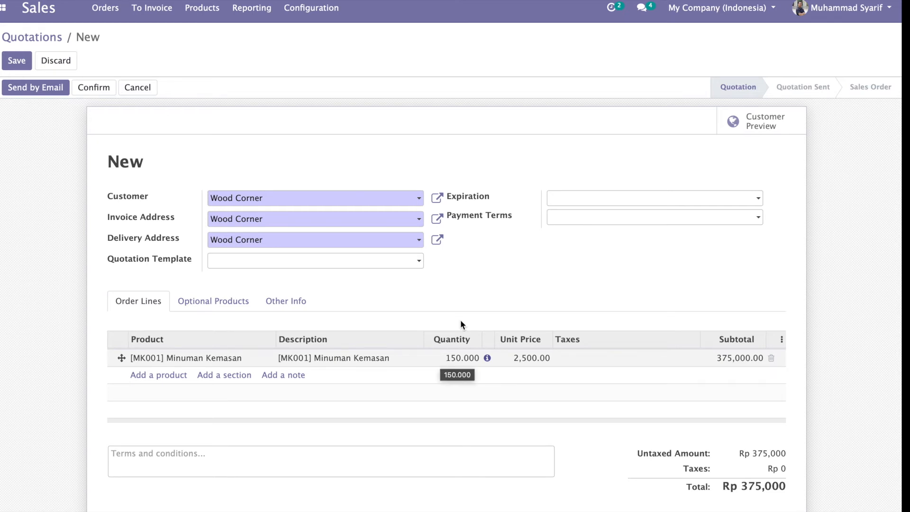
{"action": "scroll", "coordinate": [517, 418], "scroll_direction": "down", "scroll_amount": 4}
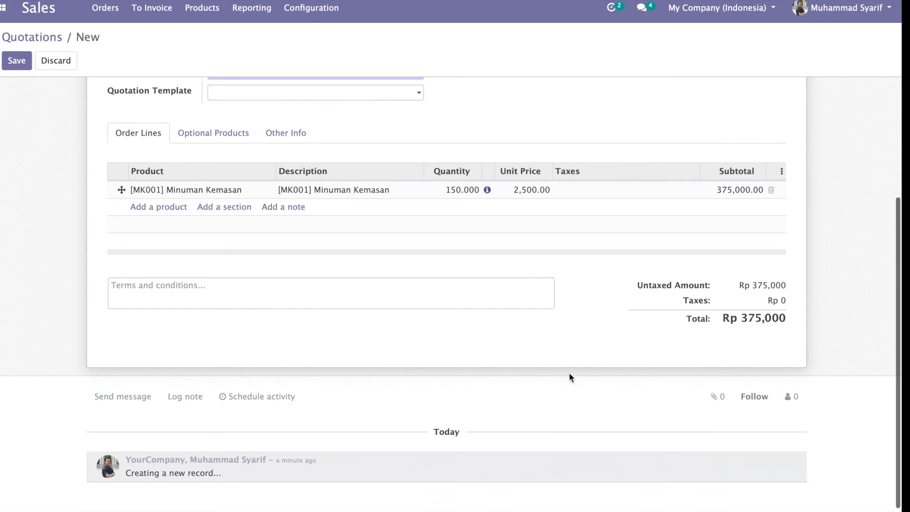
{"action": "scroll", "coordinate": [568, 371], "scroll_direction": "up", "scroll_amount": 4}
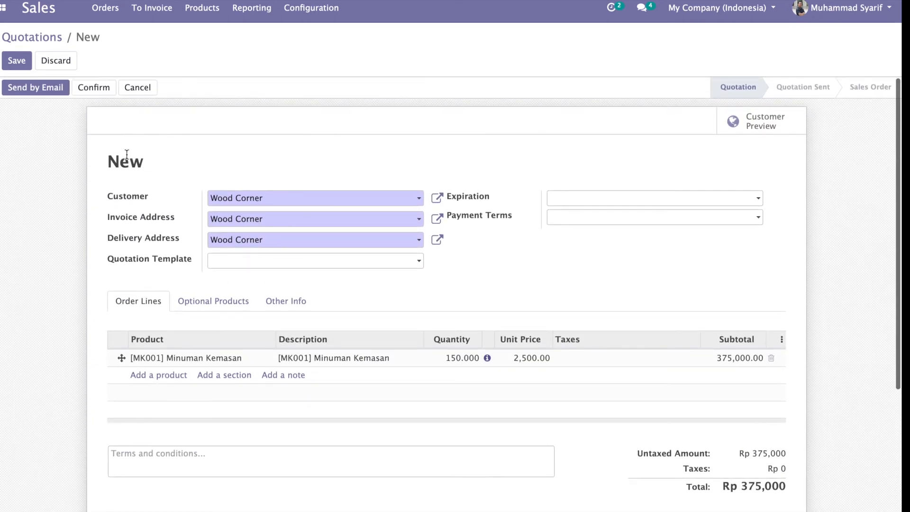
{"action": "left_click", "coordinate": [93, 91]}
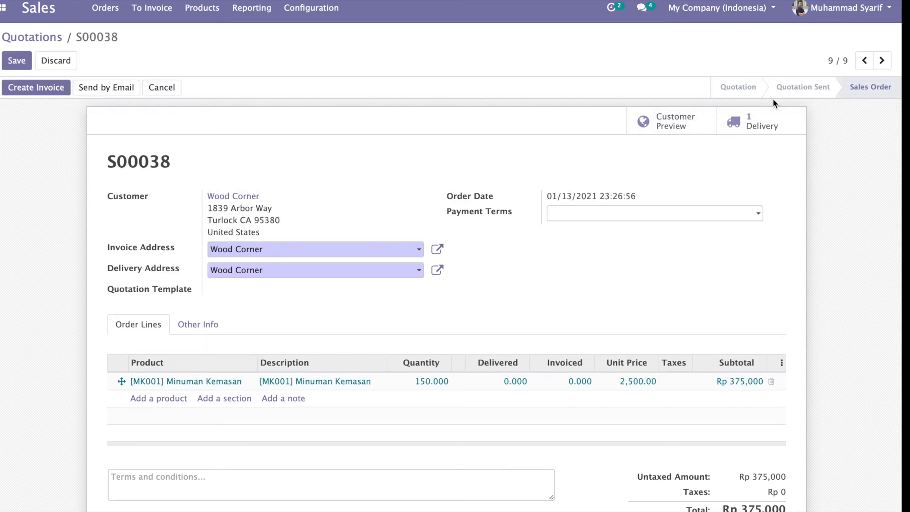
Step: Open delivery WH/OUT/00022 from the sales order's Delivery smart button
{"action": "left_click", "coordinate": [771, 126]}
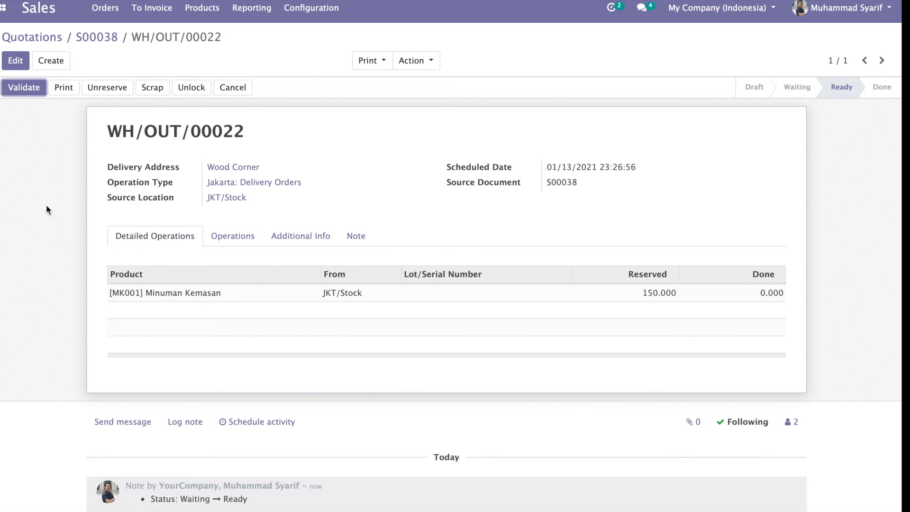
Step: Validate delivery WH/OUT/00022 shipping all 150 units, then search products for 'minum'
{"action": "left_click", "coordinate": [25, 89]}
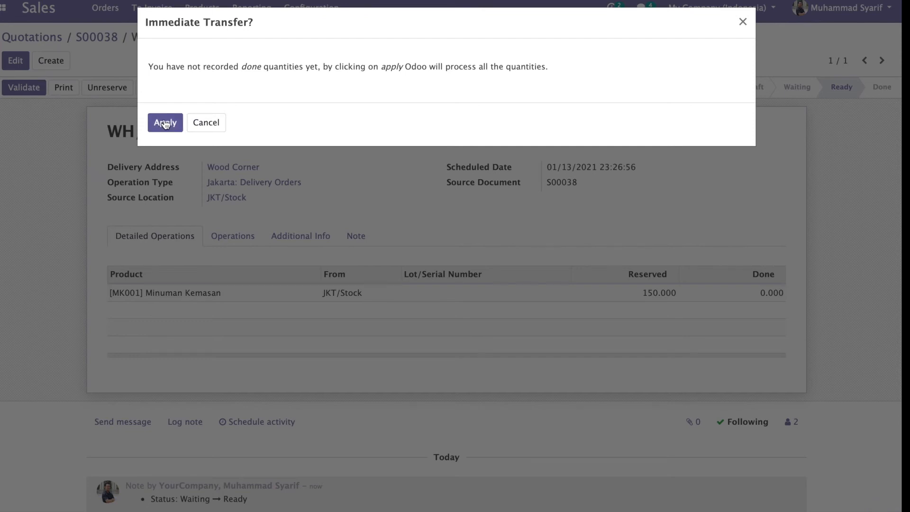
{"action": "left_click", "coordinate": [165, 124]}
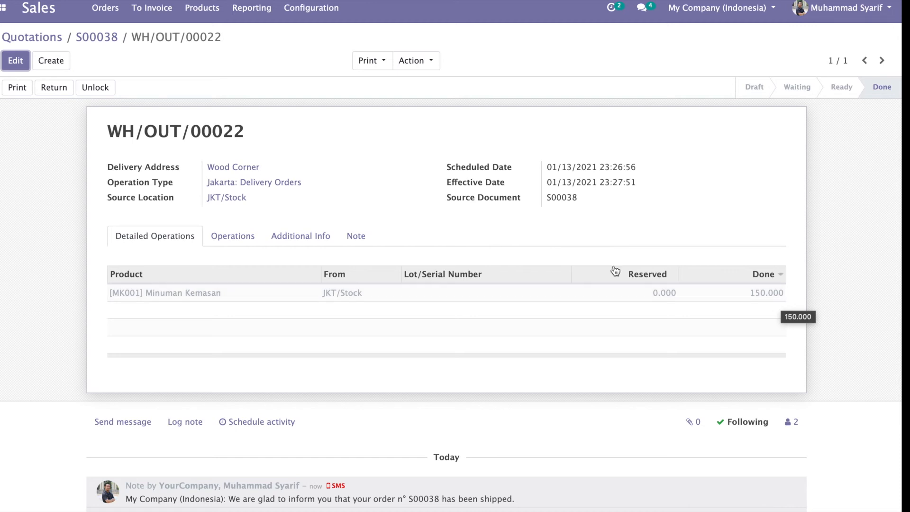
{"action": "left_click", "coordinate": [211, 20]}
{"action": "left_click", "coordinate": [209, 34]}
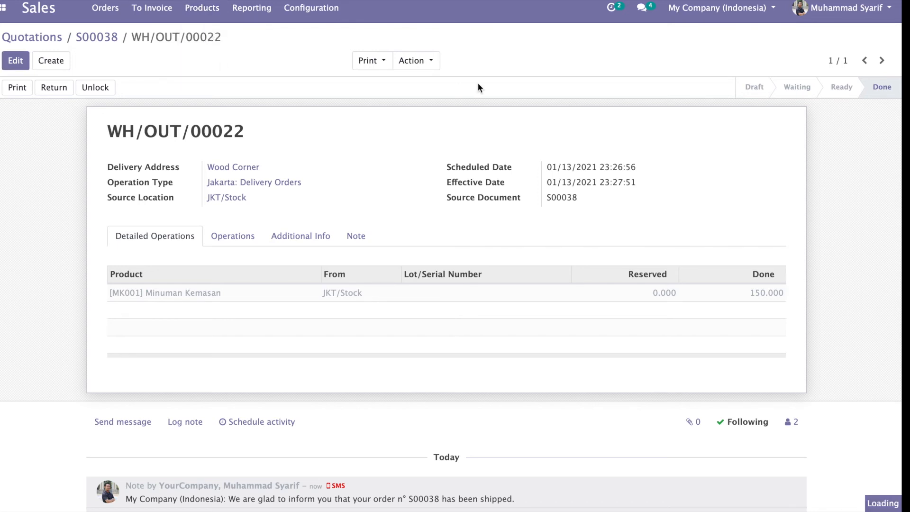
{"action": "type", "text": "minum"}
{"action": "key", "text": "Return"}
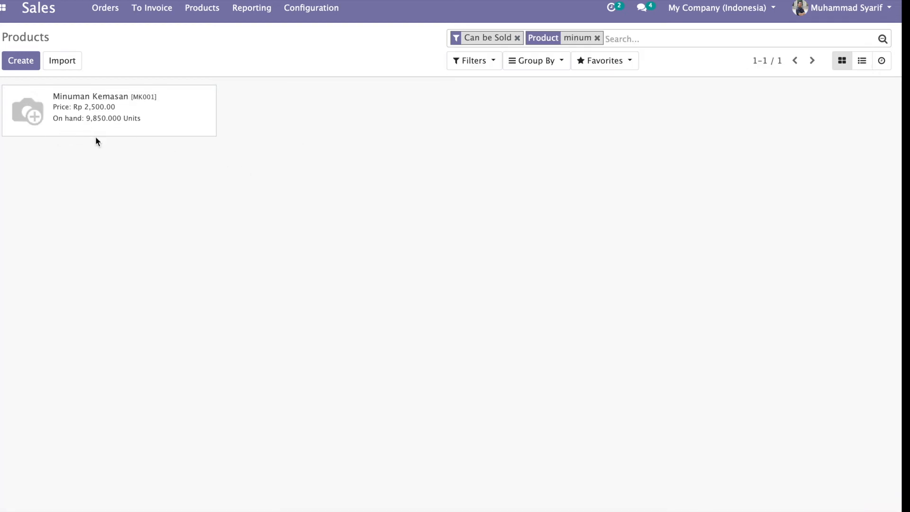
Step: View Minuman Kemasan's Units Sold analysis without the Last 365 Days filter, then return to the product
{"action": "left_click", "coordinate": [137, 114]}
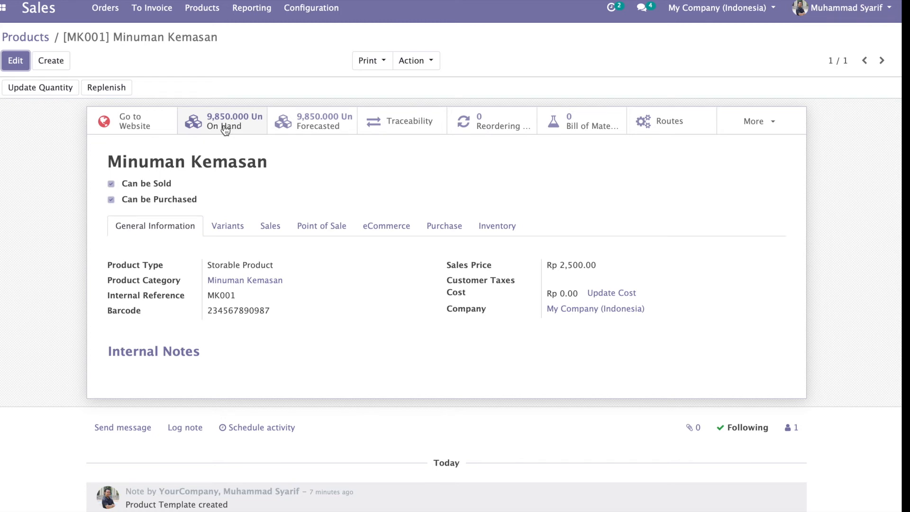
{"action": "left_click", "coordinate": [756, 125]}
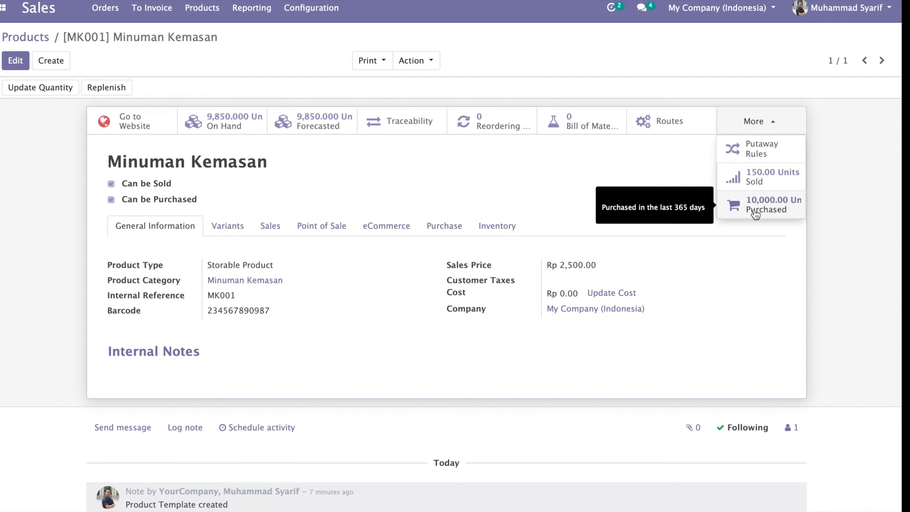
{"action": "left_click", "coordinate": [759, 181]}
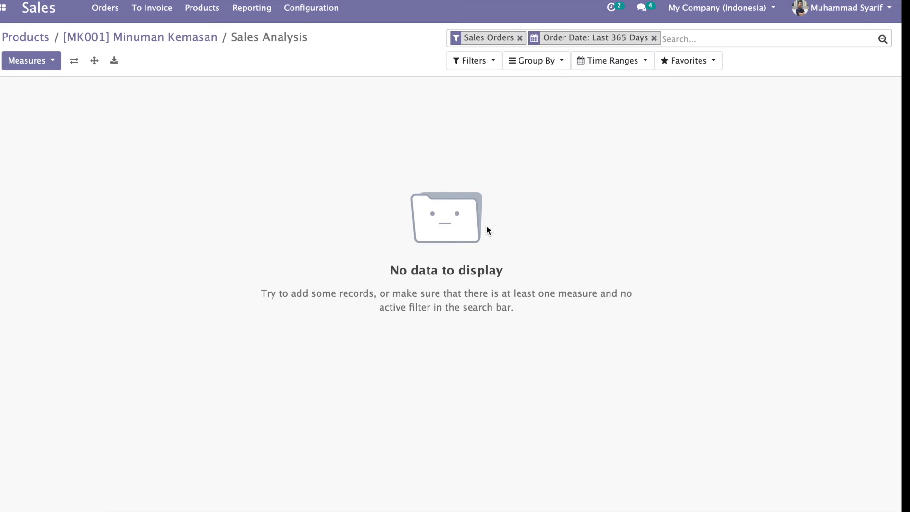
{"action": "left_click", "coordinate": [654, 37]}
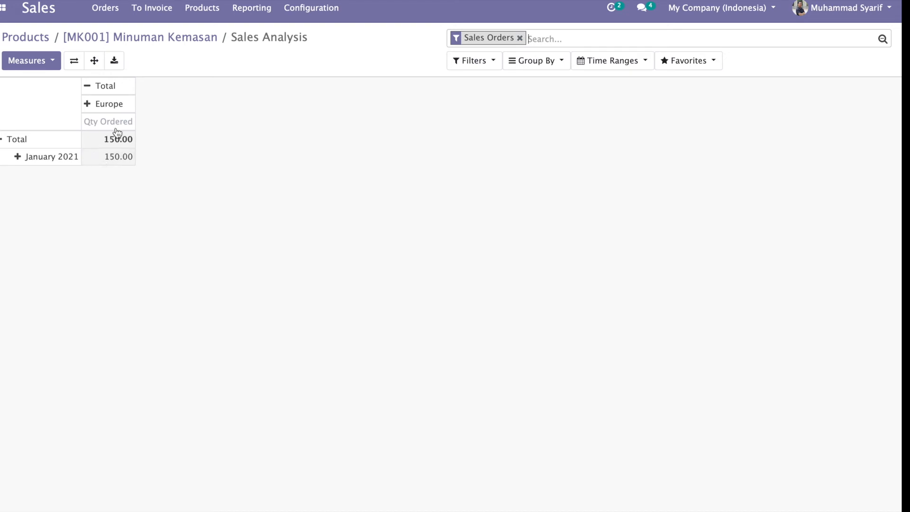
{"action": "left_click", "coordinate": [174, 44]}
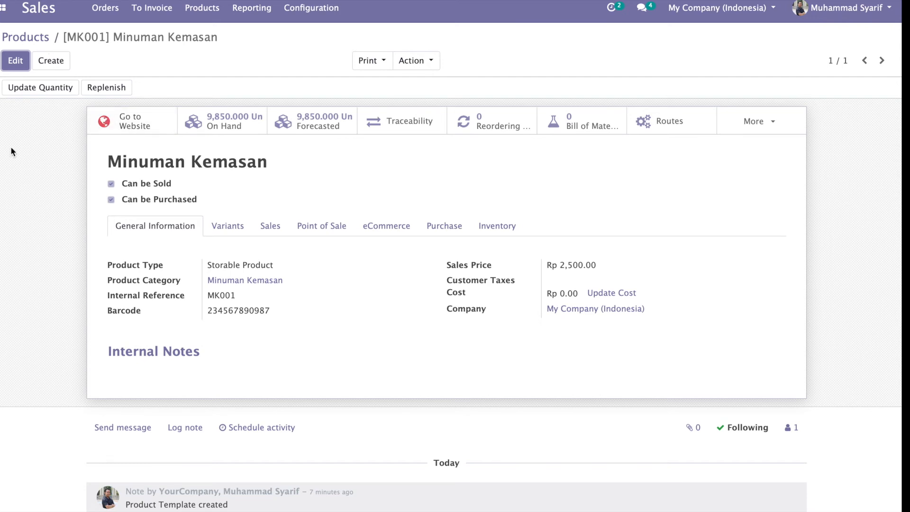
Step: Open the Website shop and search 'minuman' to reach the Minuman Kemasan product page
{"action": "left_click", "coordinate": [5, 10]}
{"action": "left_click", "coordinate": [23, 117]}
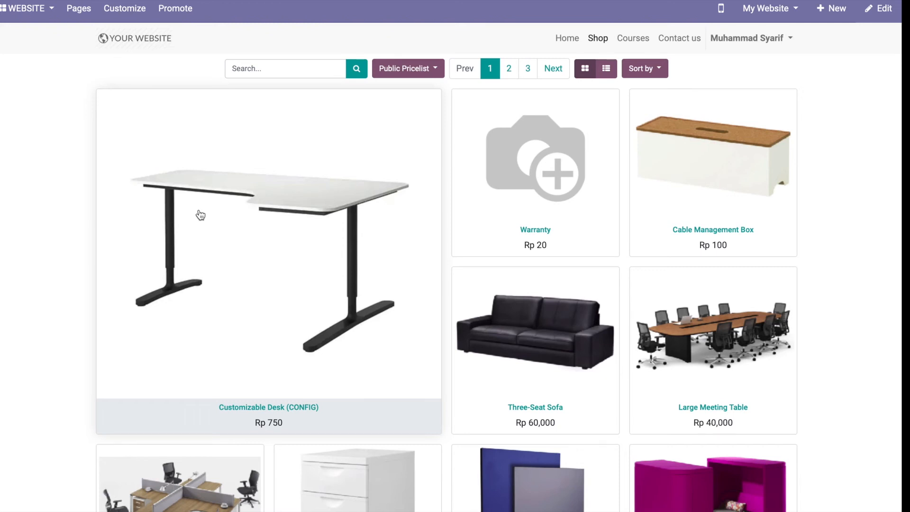
{"action": "left_click", "coordinate": [287, 68]}
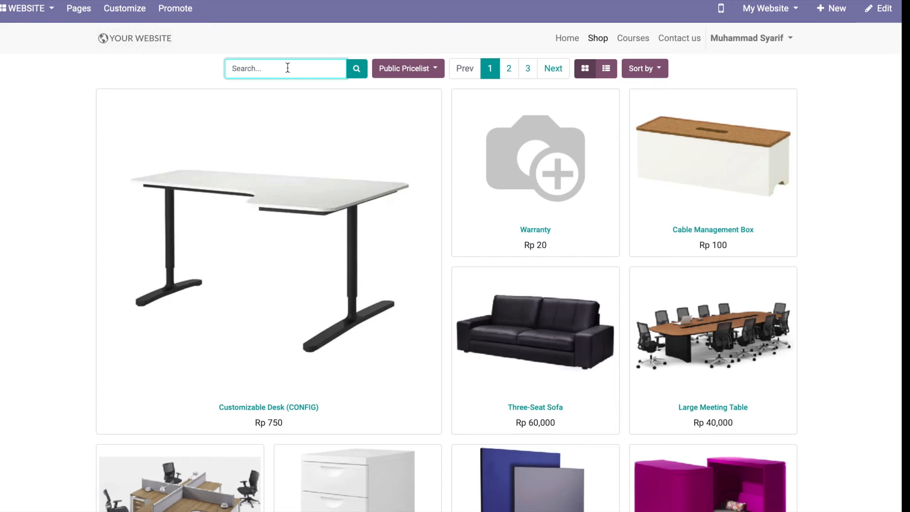
{"action": "type", "text": "minuam"}
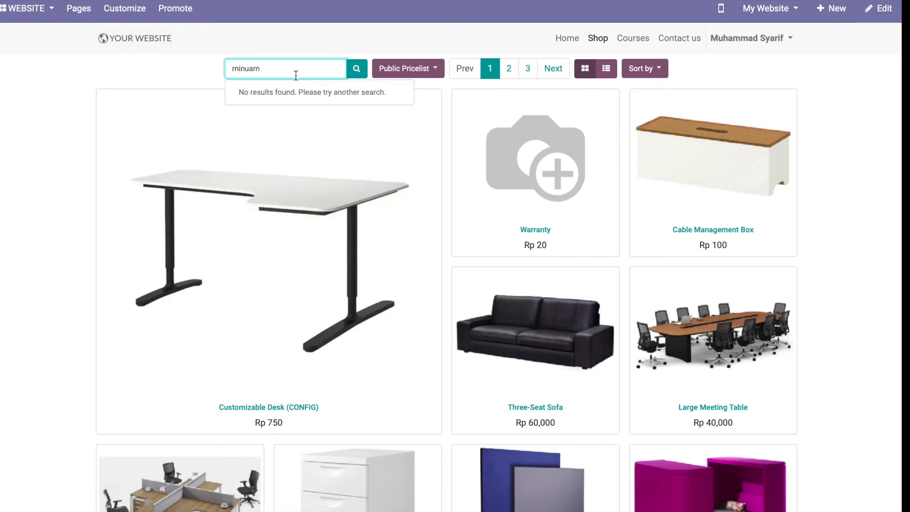
{"action": "key", "text": "BackSpace"}
{"action": "key", "text": "BackSpace"}
{"action": "type", "text": "man"}
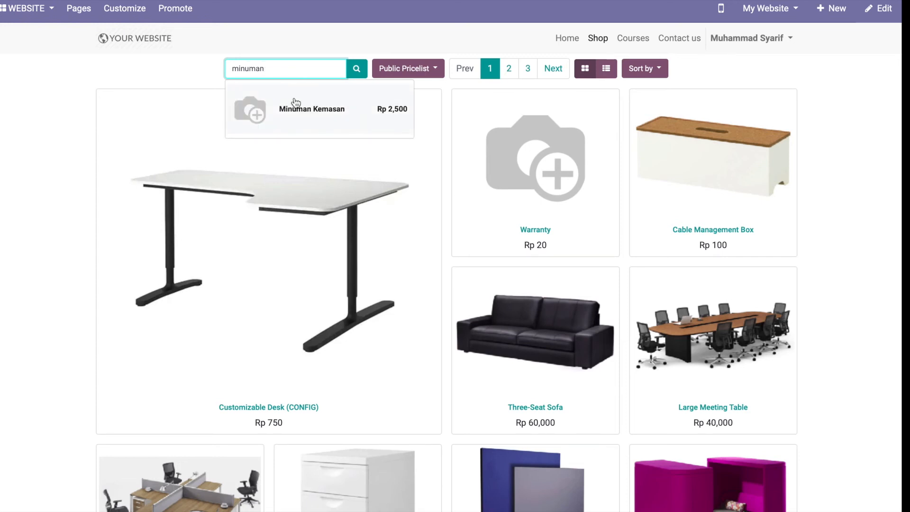
{"action": "left_click", "coordinate": [297, 113]}
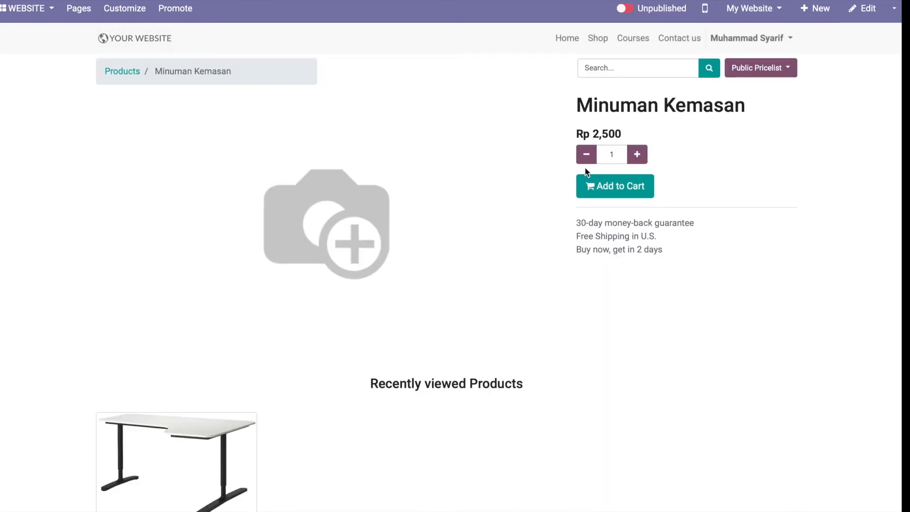
Step: Add 500 Minuman Kemasan to the cart and pay by wire transfer, placing order S00039
{"action": "left_click", "coordinate": [613, 156]}
{"action": "type", "text": "500"}
{"action": "left_click", "coordinate": [515, 217]}
{"action": "left_click", "coordinate": [612, 187]}
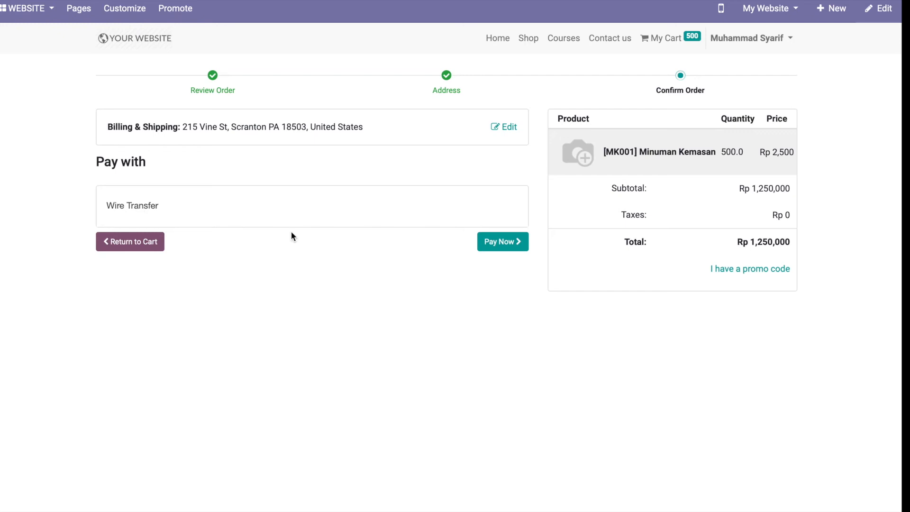
{"action": "left_click", "coordinate": [493, 247]}
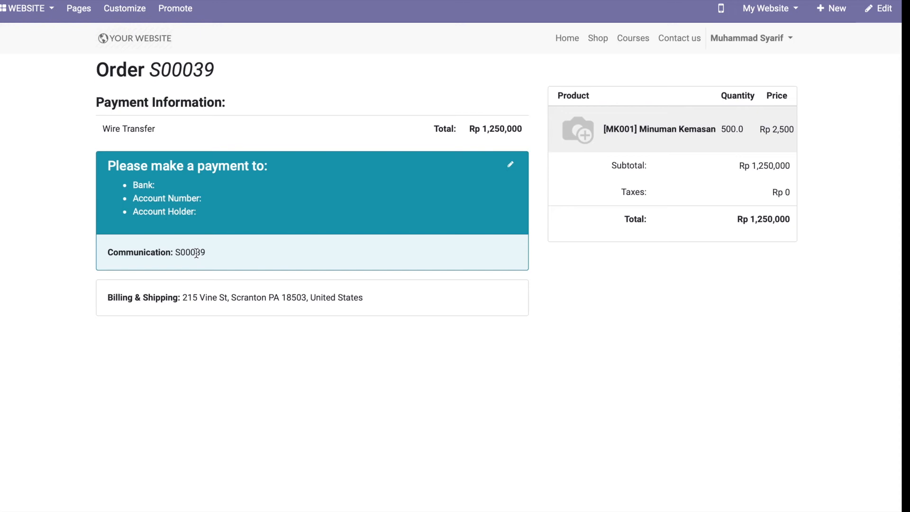
Step: In the Website back office, view order S00037, then list the Unpaid Orders
{"action": "left_click", "coordinate": [12, 9]}
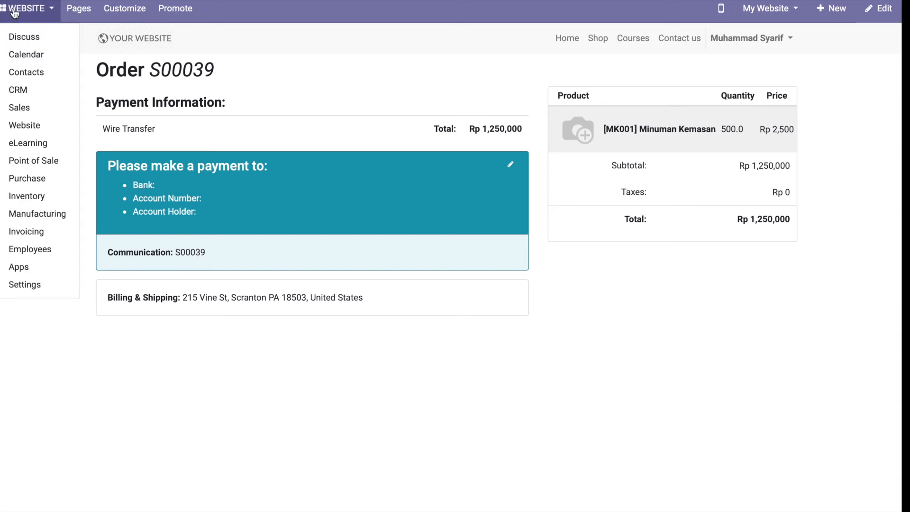
{"action": "left_click", "coordinate": [28, 127]}
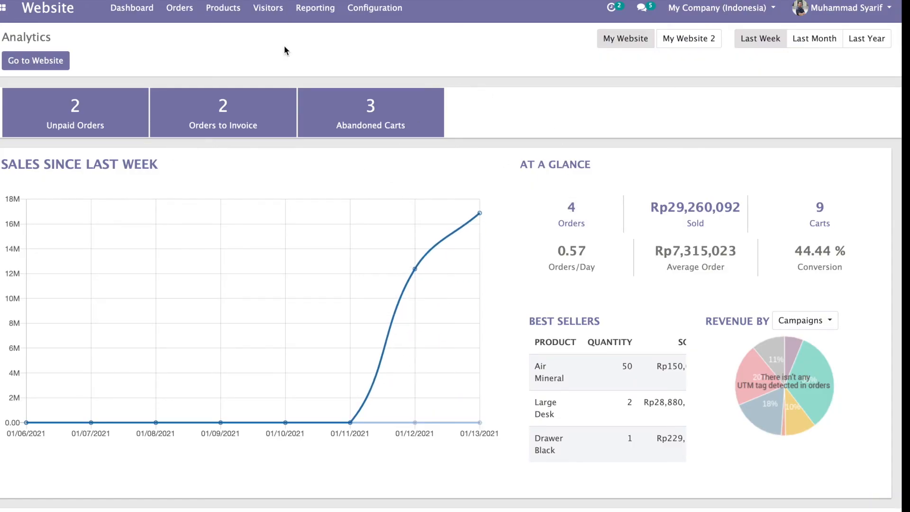
{"action": "left_click", "coordinate": [174, 10]}
{"action": "left_click", "coordinate": [183, 34]}
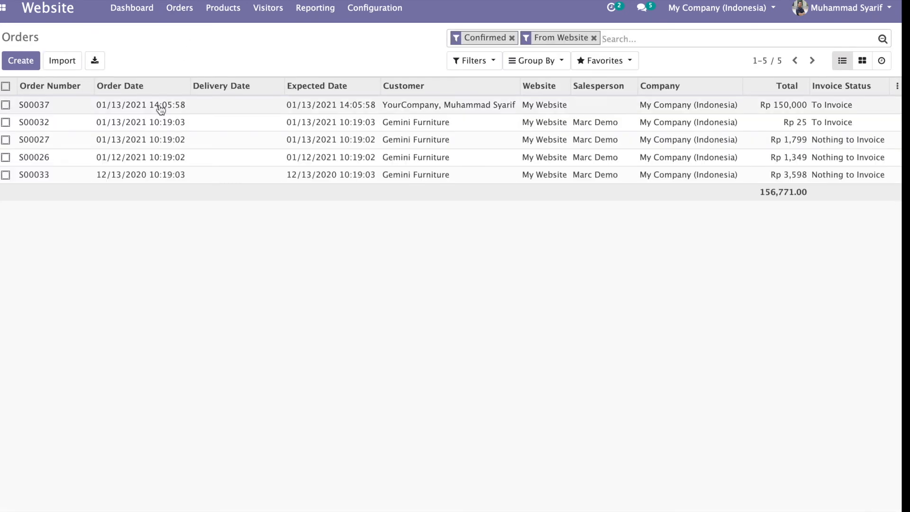
{"action": "left_click", "coordinate": [75, 106]}
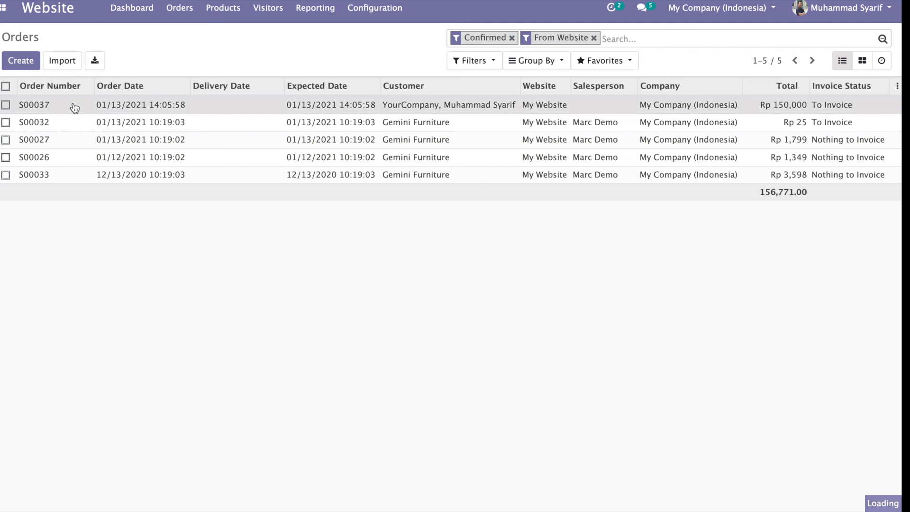
{"action": "scroll", "coordinate": [95, 274], "scroll_direction": "down", "scroll_amount": 10}
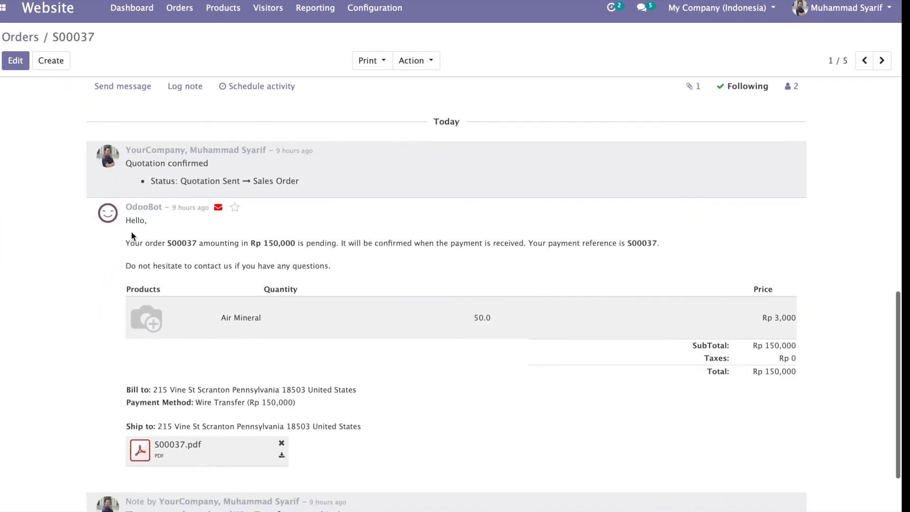
{"action": "scroll", "coordinate": [183, 195], "scroll_direction": "up", "scroll_amount": 3}
{"action": "scroll", "coordinate": [183, 200], "scroll_direction": "up", "scroll_amount": 7}
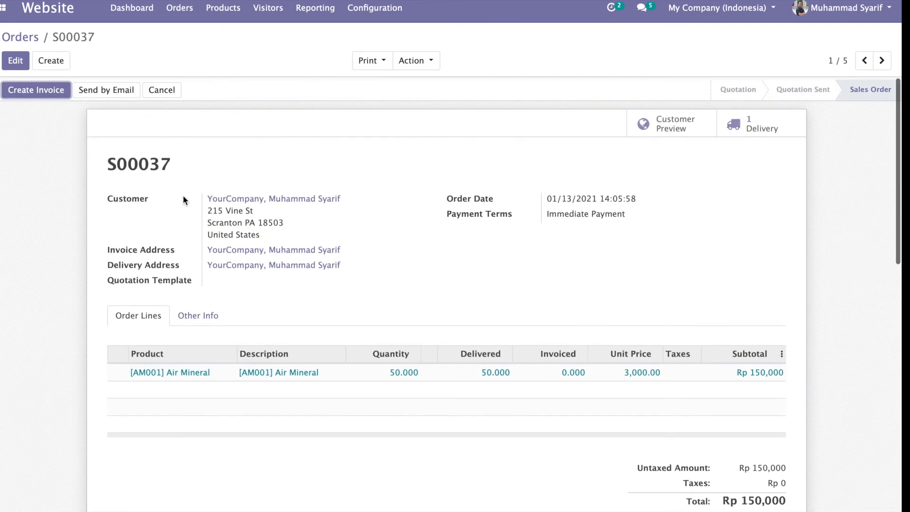
{"action": "left_click", "coordinate": [181, 8]}
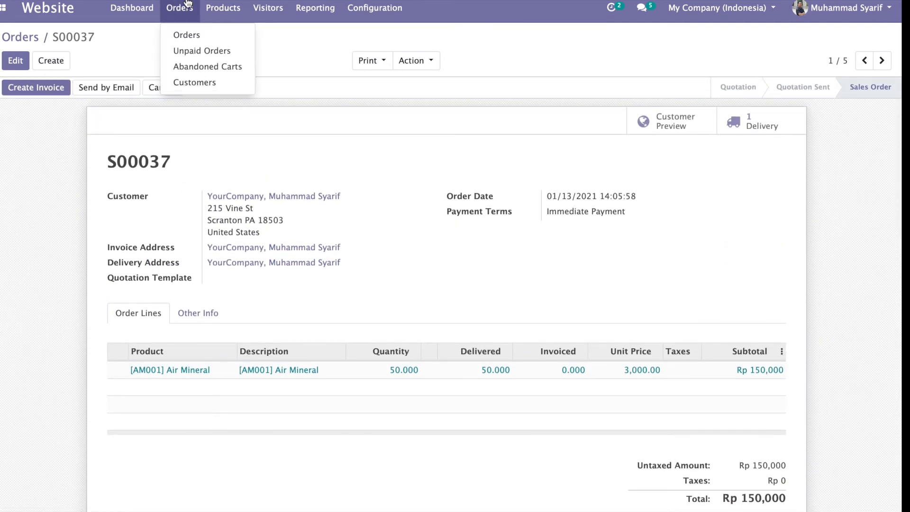
{"action": "left_click", "coordinate": [184, 50]}
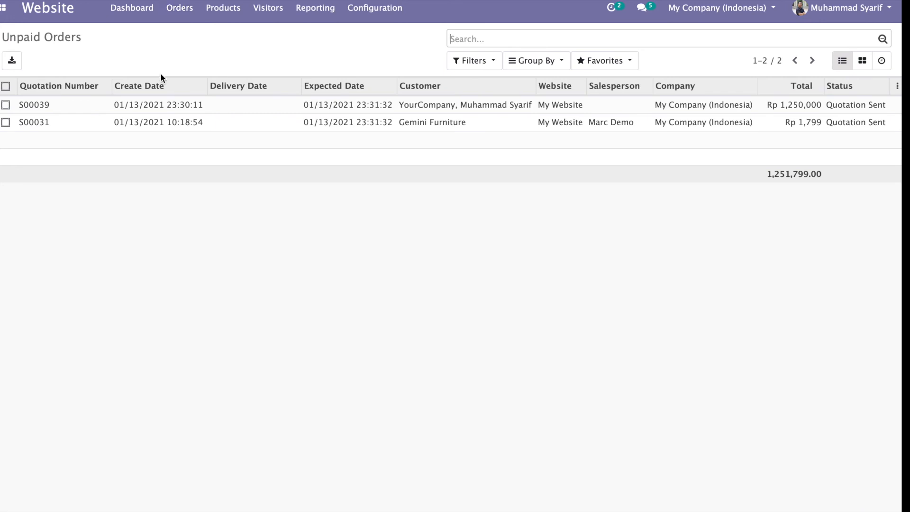
Step: Review quotation S00039 and its chatter, then confirm it as a Rp 1,250,000 sales order
{"action": "left_click", "coordinate": [157, 105]}
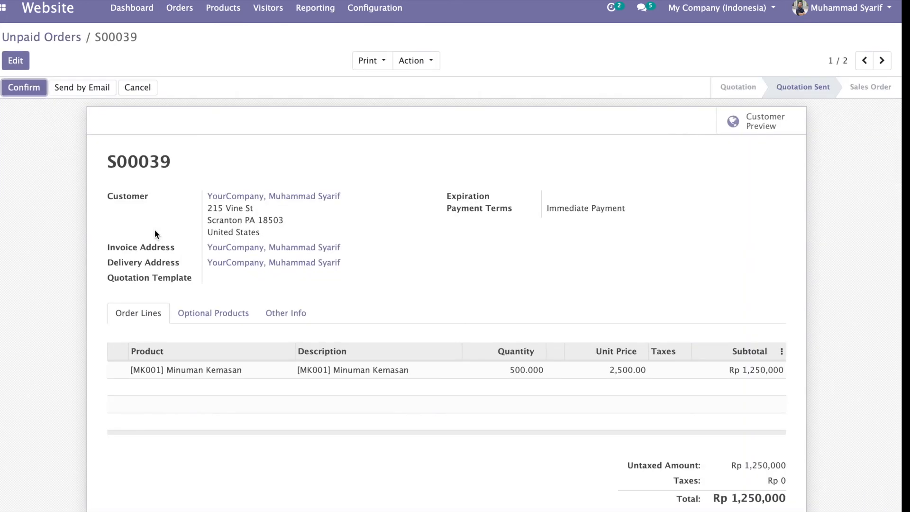
{"action": "scroll", "coordinate": [155, 230], "scroll_direction": "down", "scroll_amount": 10}
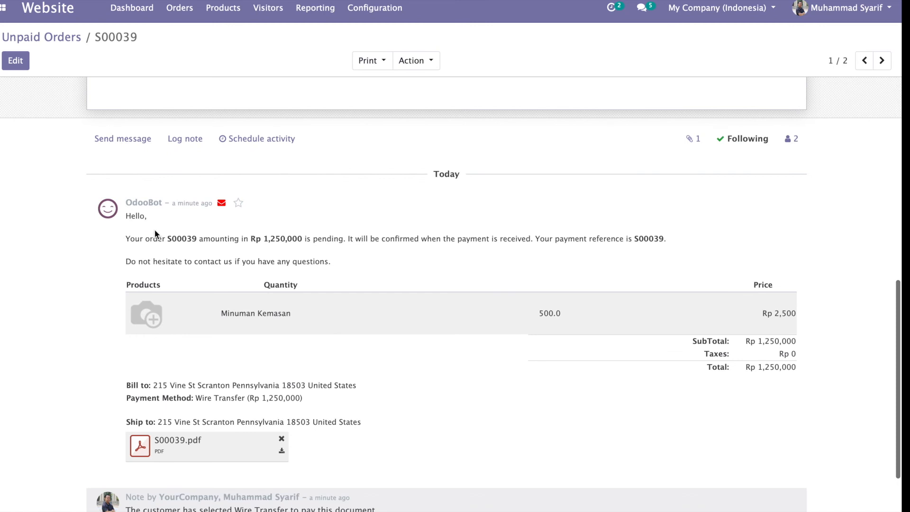
{"action": "scroll", "coordinate": [115, 252], "scroll_direction": "up", "scroll_amount": 10}
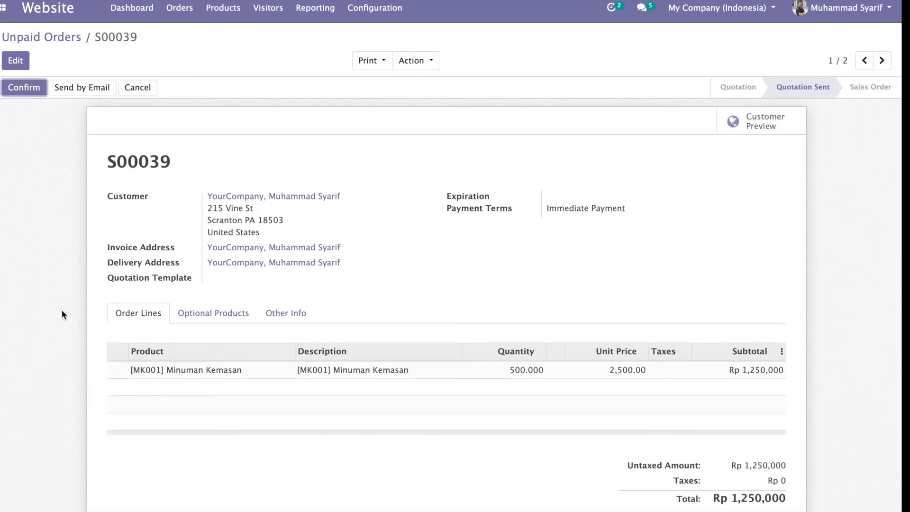
{"action": "scroll", "coordinate": [62, 309], "scroll_direction": "down", "scroll_amount": 10}
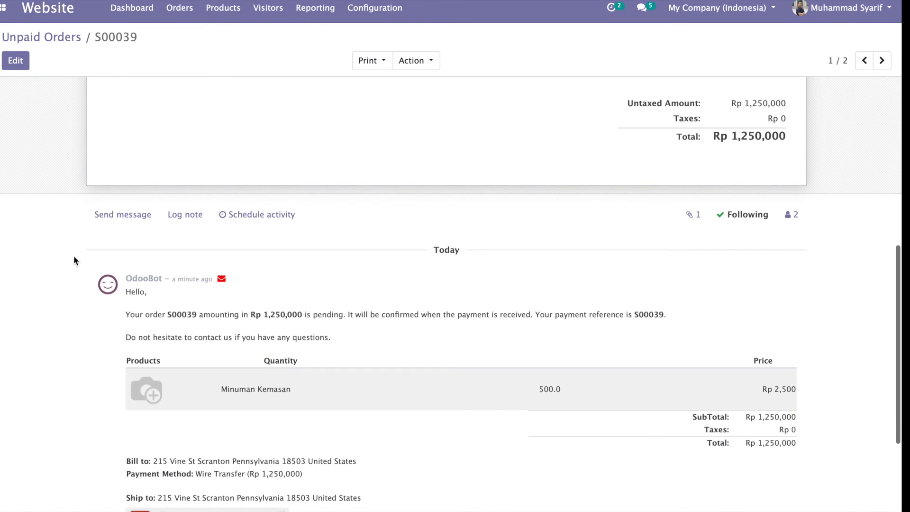
{"action": "scroll", "coordinate": [73, 260], "scroll_direction": "up", "scroll_amount": 10}
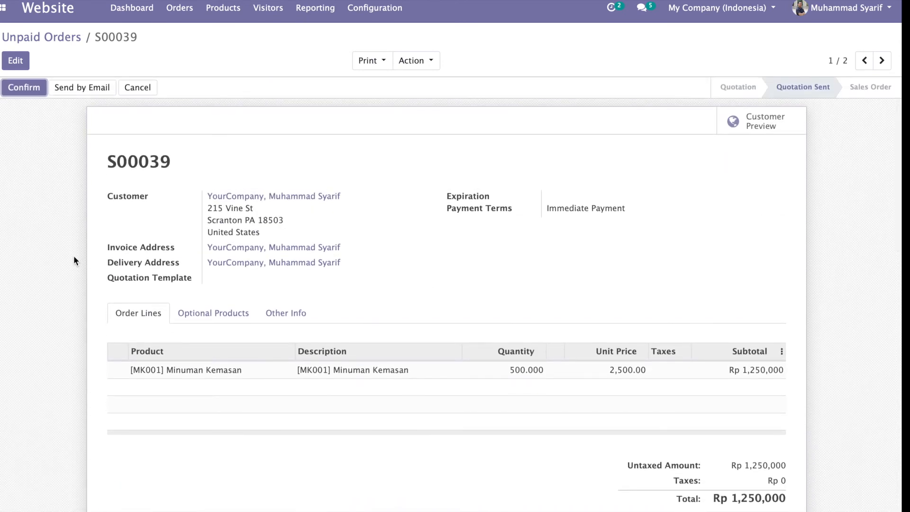
{"action": "scroll", "coordinate": [73, 255], "scroll_direction": "down", "scroll_amount": 10}
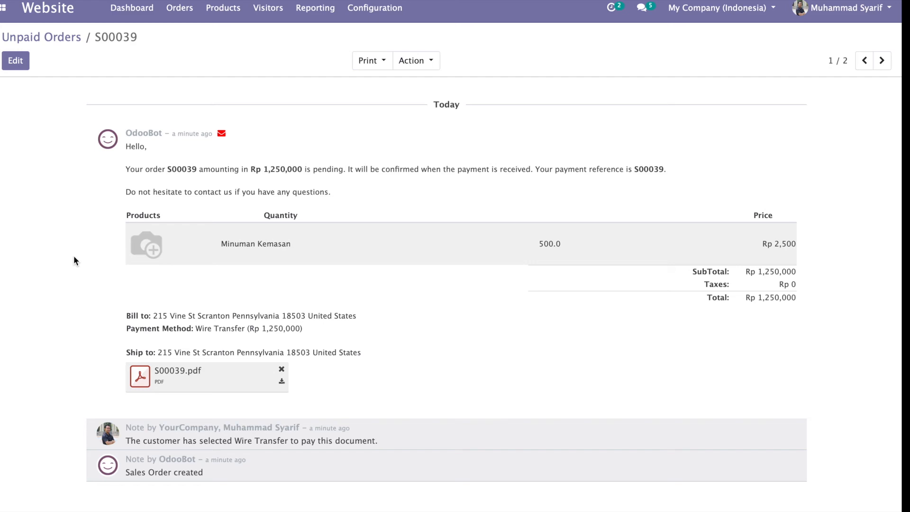
{"action": "scroll", "coordinate": [73, 255], "scroll_direction": "up", "scroll_amount": 10}
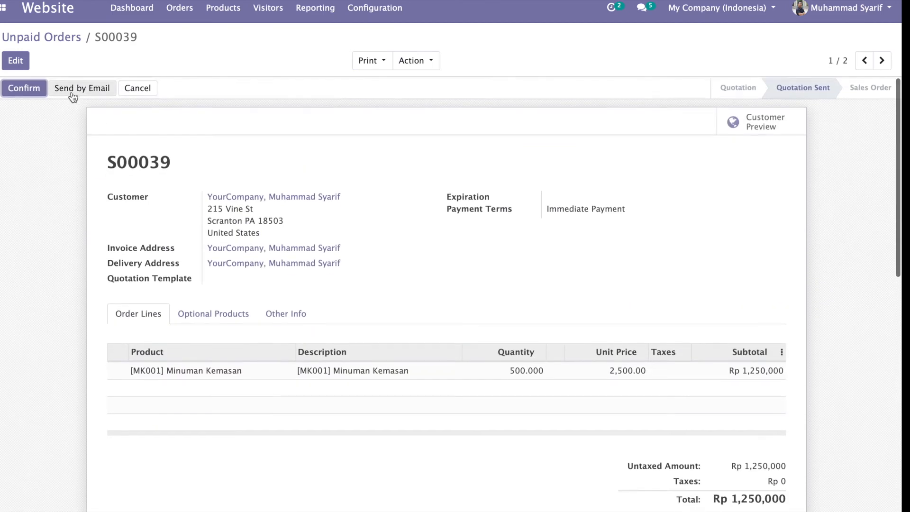
{"action": "scroll", "coordinate": [15, 199], "scroll_direction": "down", "scroll_amount": 10}
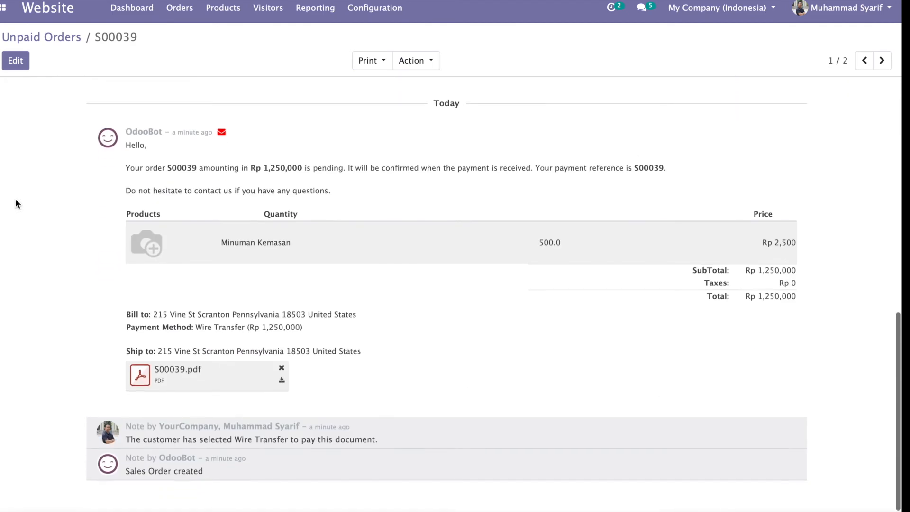
{"action": "scroll", "coordinate": [16, 199], "scroll_direction": "up", "scroll_amount": 10}
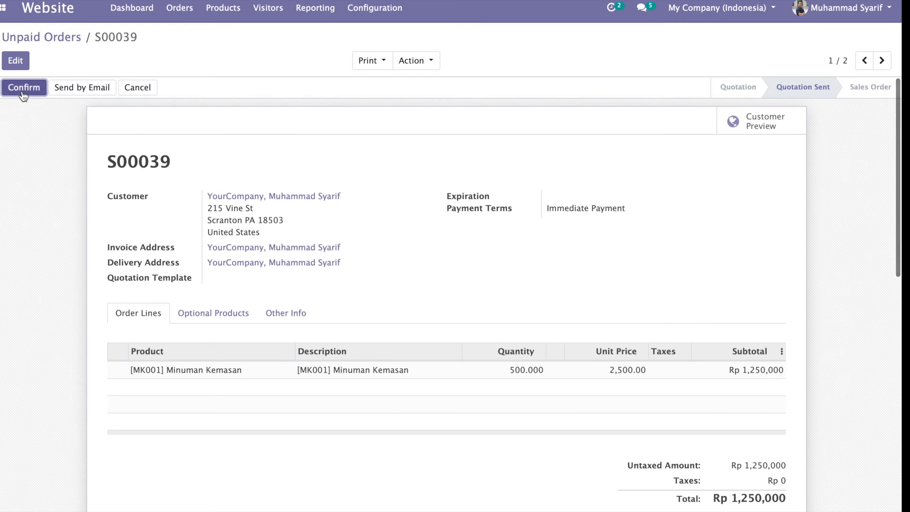
{"action": "left_click", "coordinate": [23, 92]}
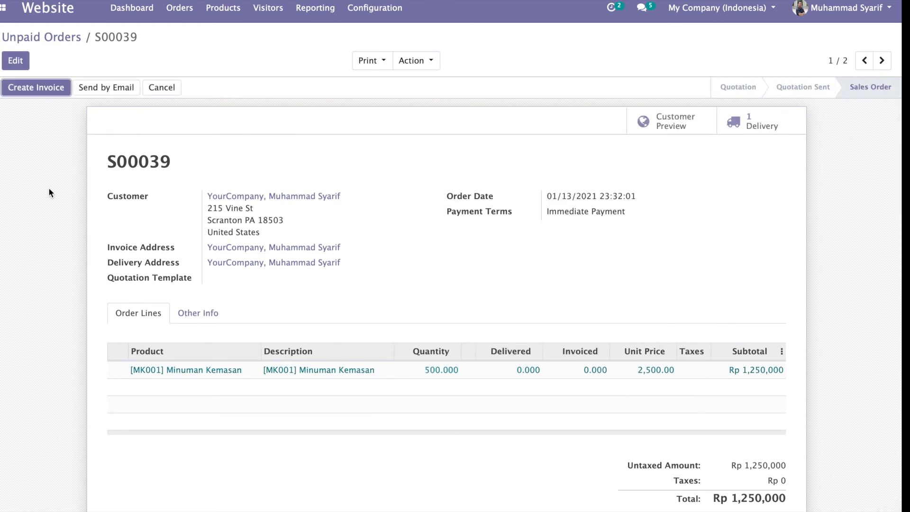
Step: Validate delivery WH/OUT/00023 shipping all 500 units, then list the confirmed website orders
{"action": "left_click", "coordinate": [763, 134]}
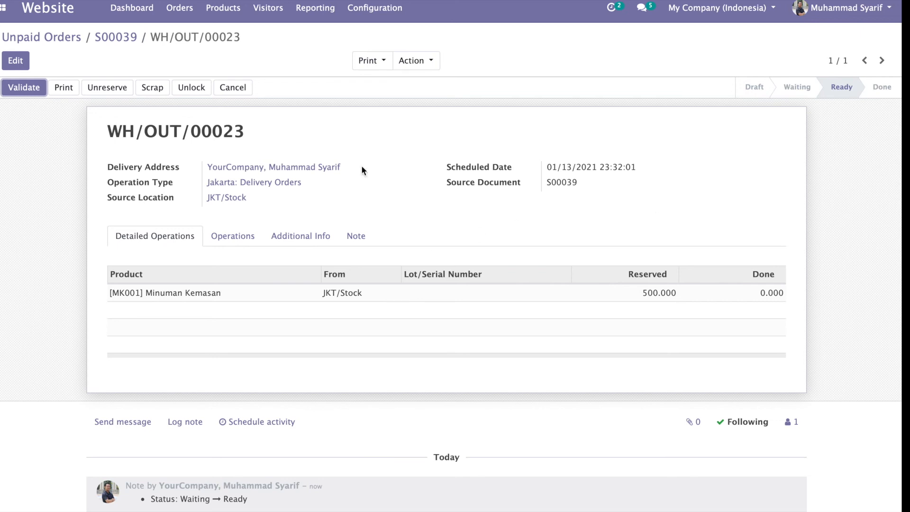
{"action": "left_click", "coordinate": [29, 93]}
{"action": "left_click", "coordinate": [166, 123]}
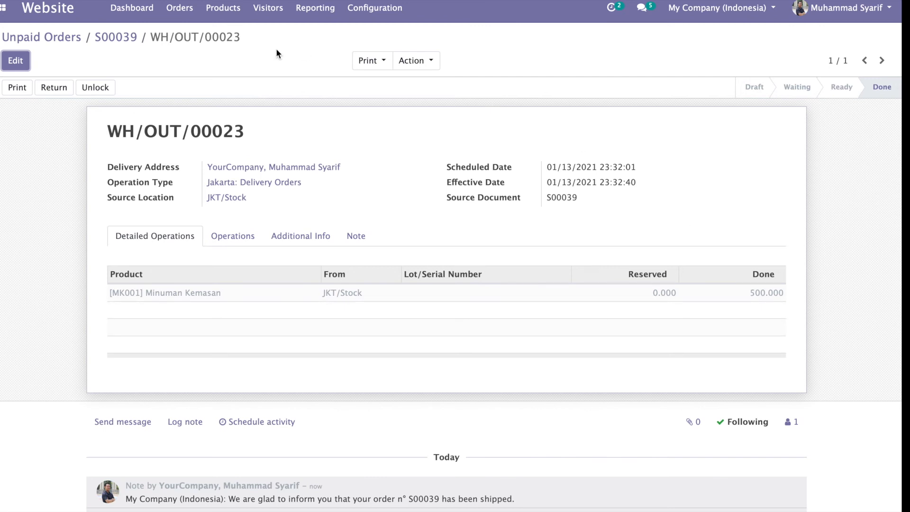
{"action": "left_click", "coordinate": [181, 11]}
{"action": "left_click", "coordinate": [186, 36]}
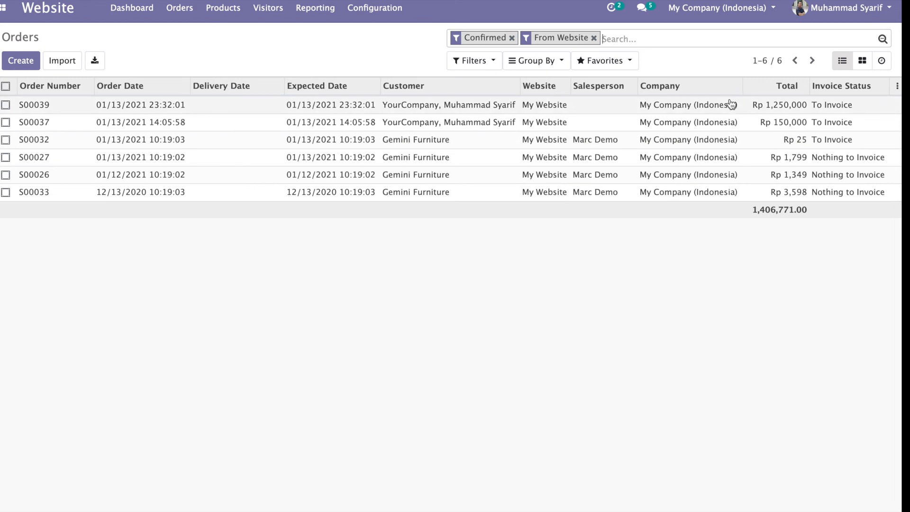
Step: Open sales order S00037, then view the website analytics dashboard
{"action": "left_click", "coordinate": [783, 125]}
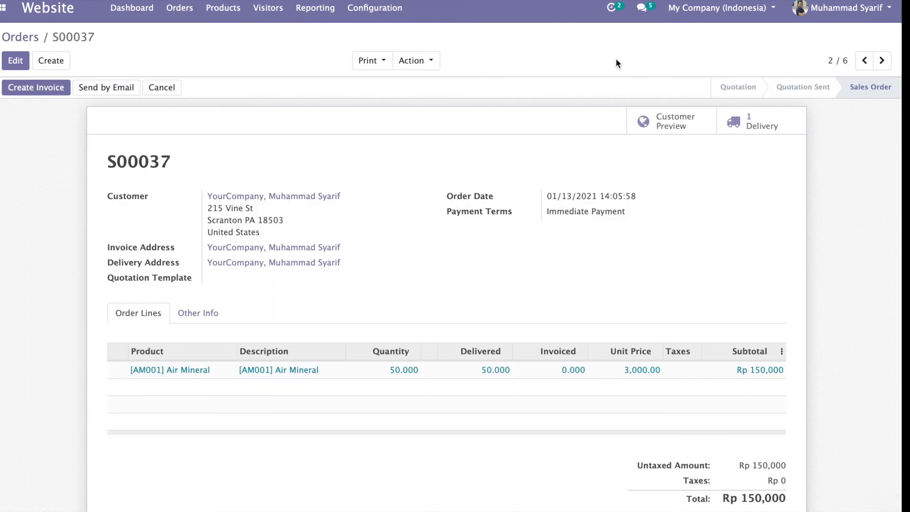
{"action": "left_click", "coordinate": [124, 10]}
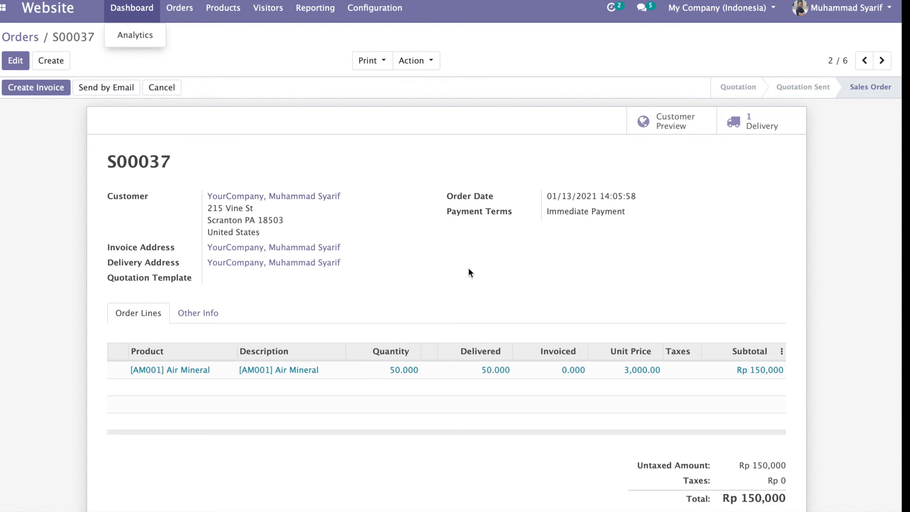
{"action": "left_click", "coordinate": [125, 42]}
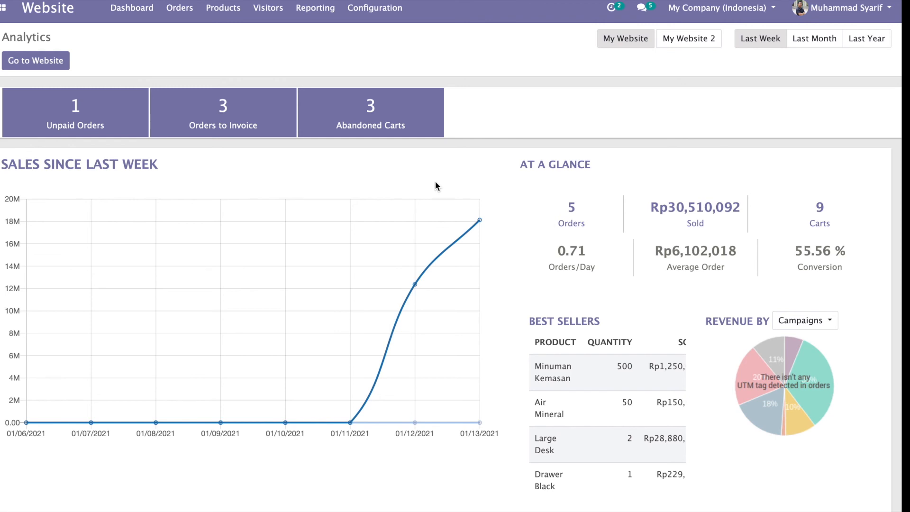
Step: Search website products for 'minum' without the Published filter and open Minuman Kemasan's statistics
{"action": "left_click", "coordinate": [223, 7]}
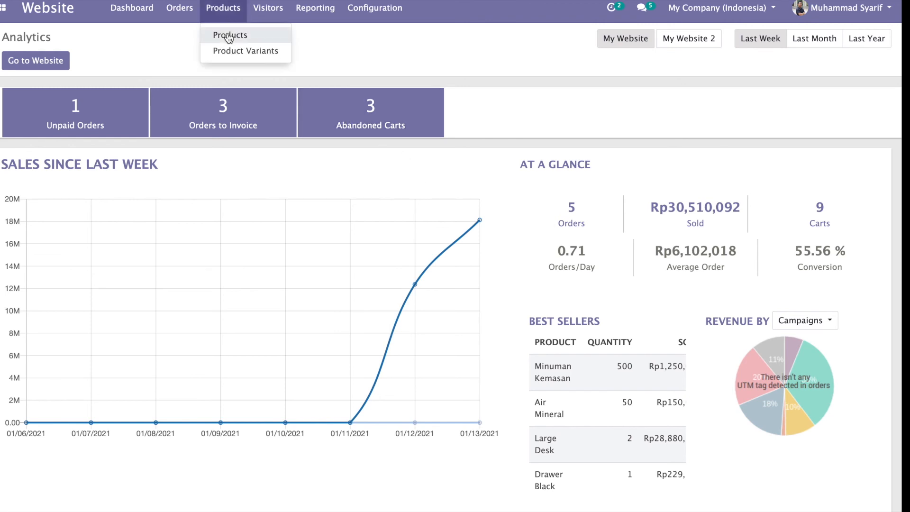
{"action": "left_click", "coordinate": [229, 36]}
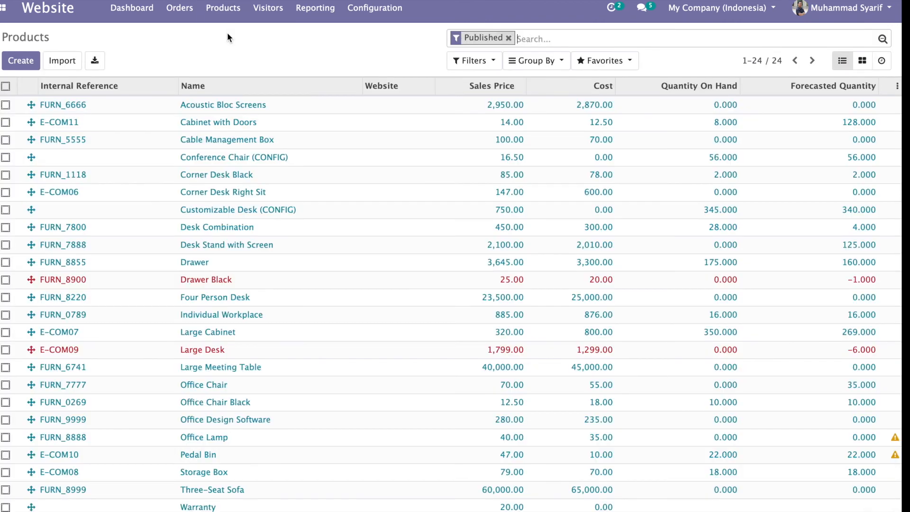
{"action": "type", "text": "mi"}
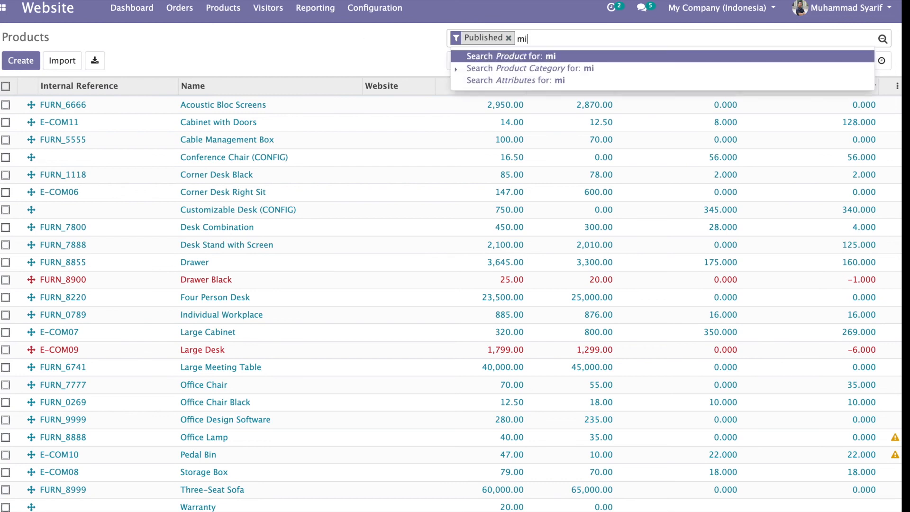
{"action": "type", "text": "num"}
{"action": "key", "text": "Return"}
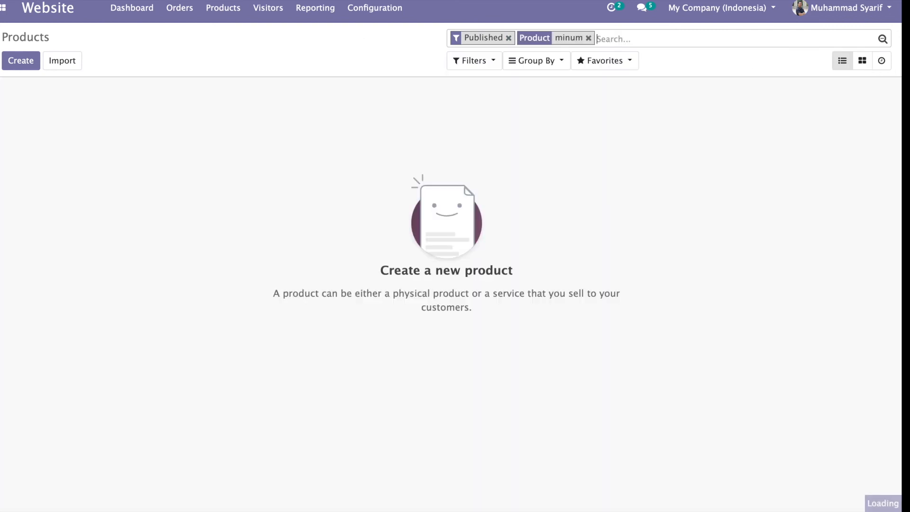
{"action": "left_click", "coordinate": [508, 39]}
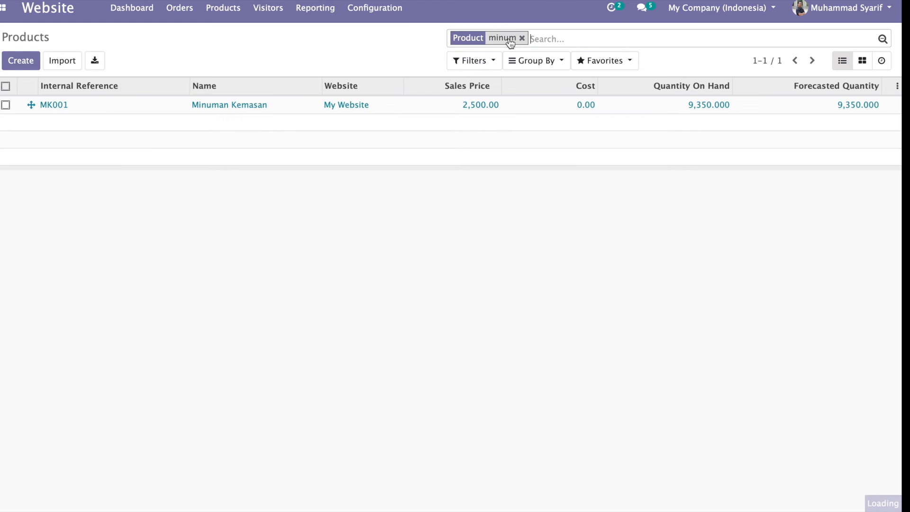
{"action": "left_click", "coordinate": [374, 109]}
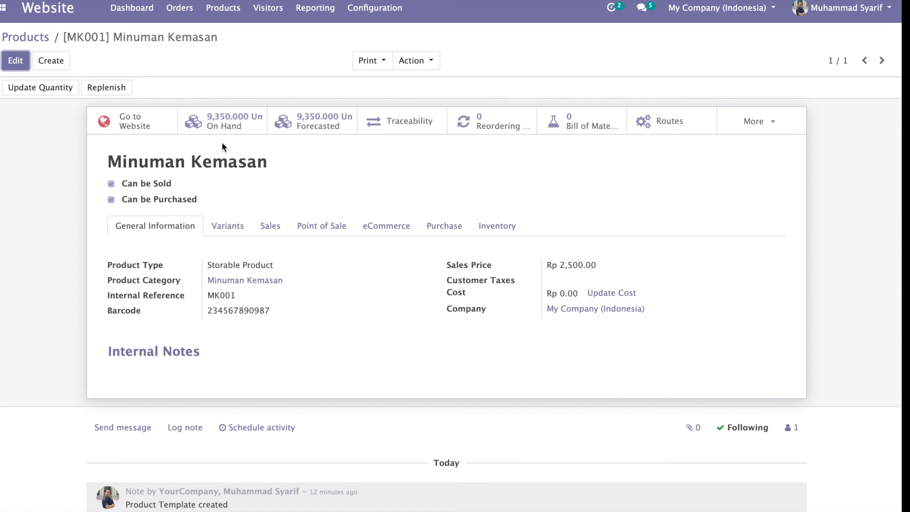
{"action": "left_click", "coordinate": [765, 125]}
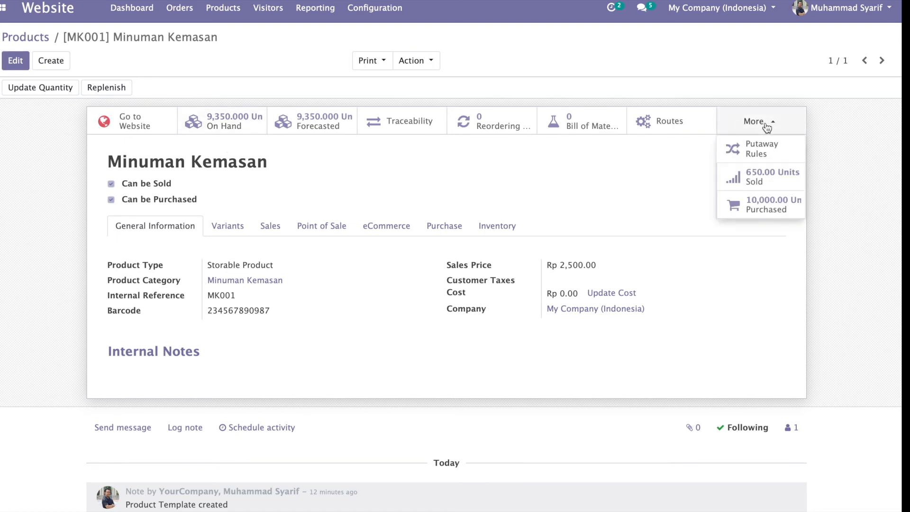
{"action": "left_click", "coordinate": [770, 182]}
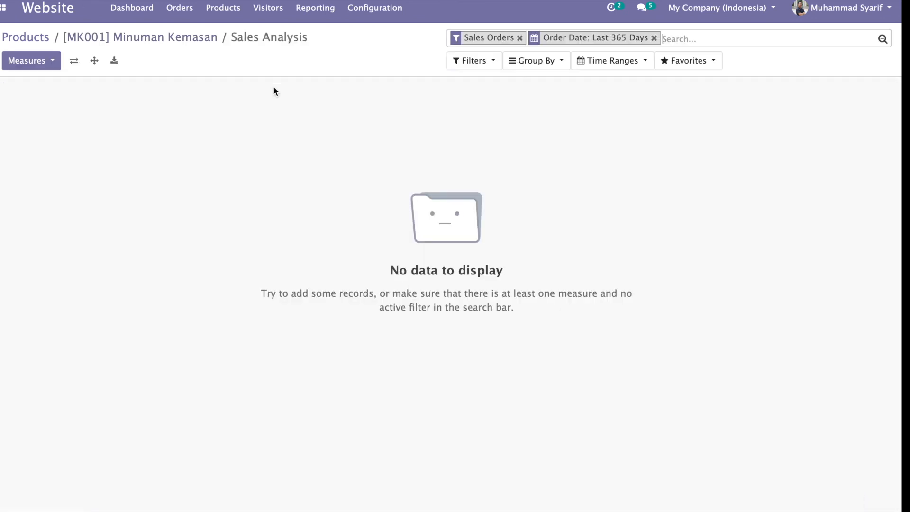
{"action": "left_click", "coordinate": [52, 62]}
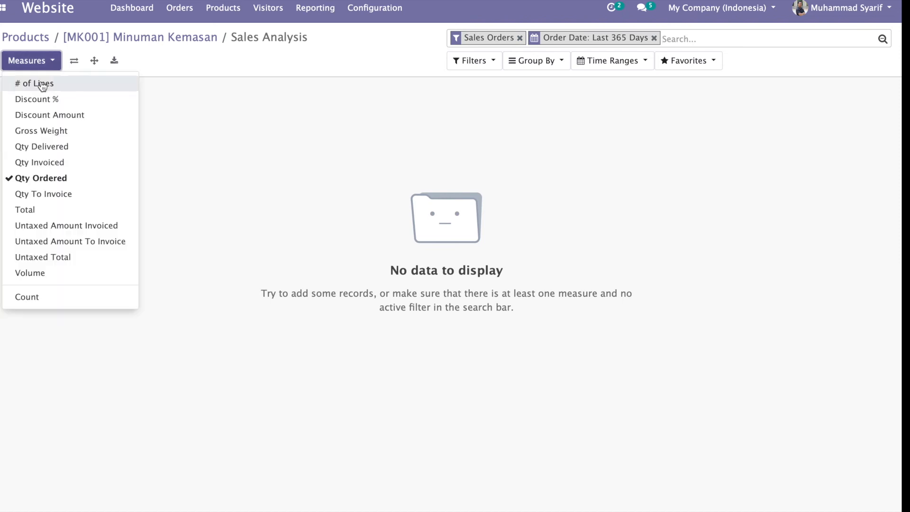
{"action": "left_click", "coordinate": [654, 37]}
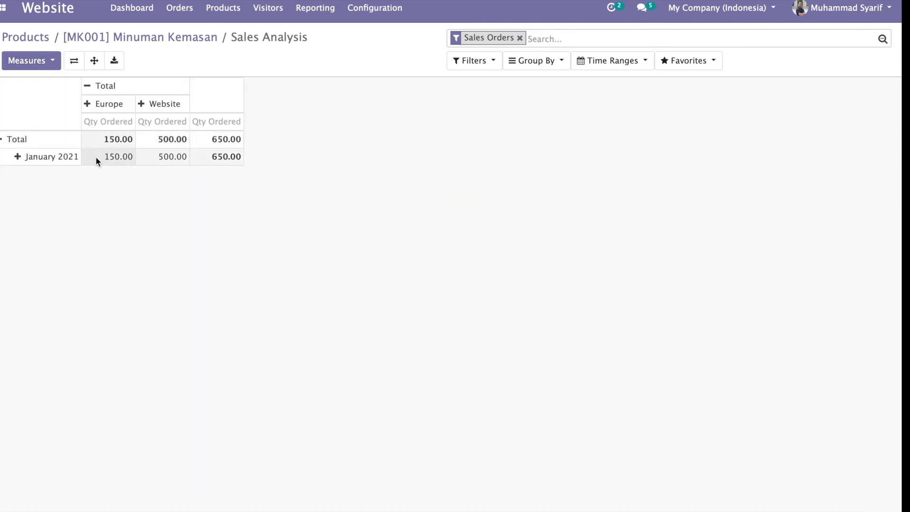
{"action": "left_click", "coordinate": [181, 39]}
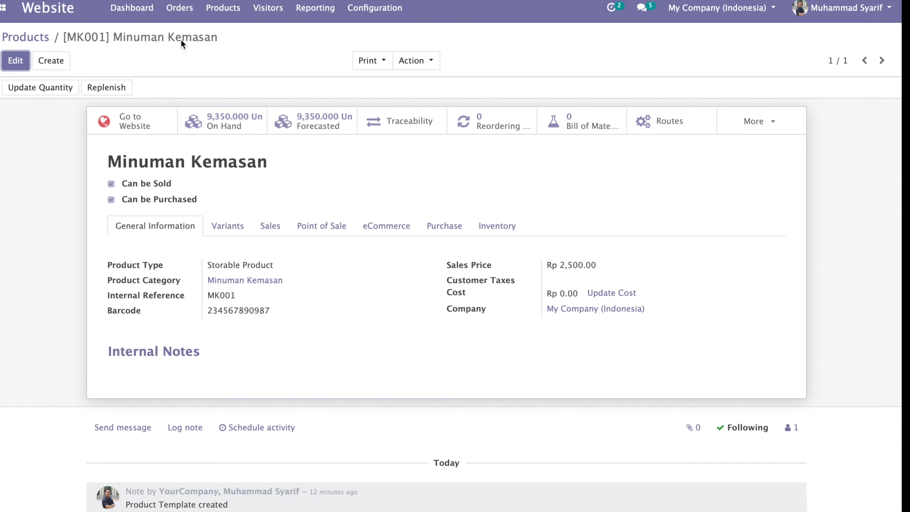
Step: Find Minuman Kemasan in the Point of Sale products and view its 9,350 on-hand units per location
{"action": "left_click", "coordinate": [3, 8]}
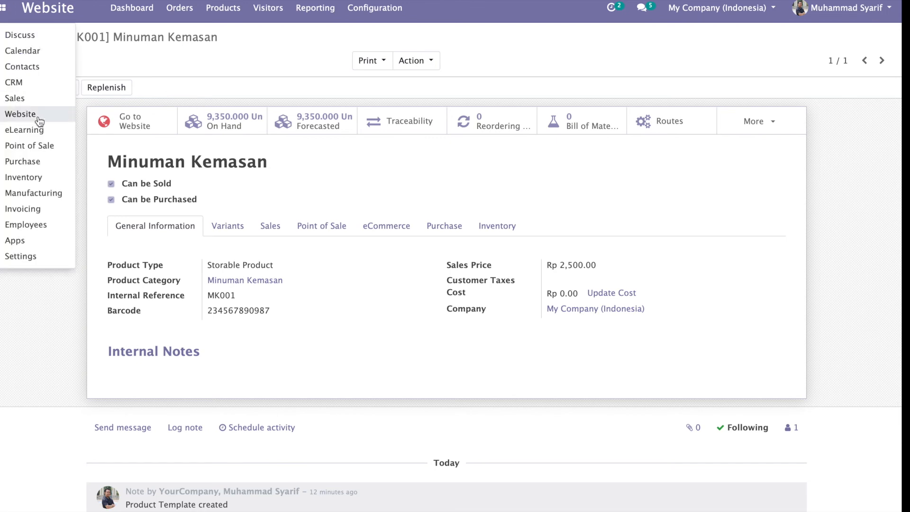
{"action": "left_click", "coordinate": [39, 148]}
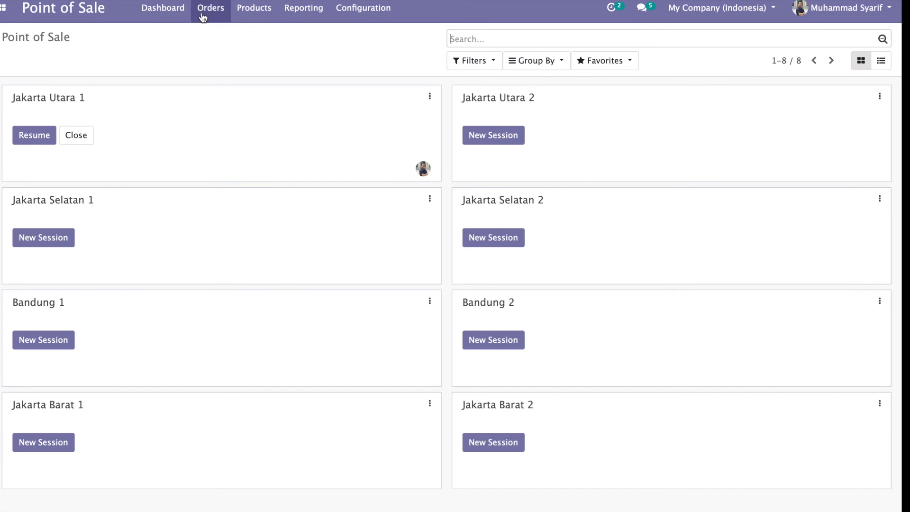
{"action": "left_click", "coordinate": [256, 8]}
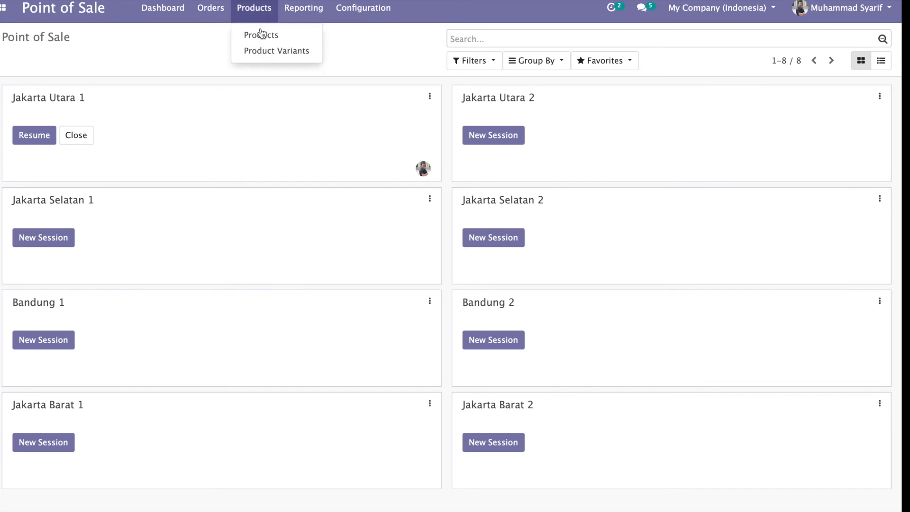
{"action": "left_click", "coordinate": [260, 35]}
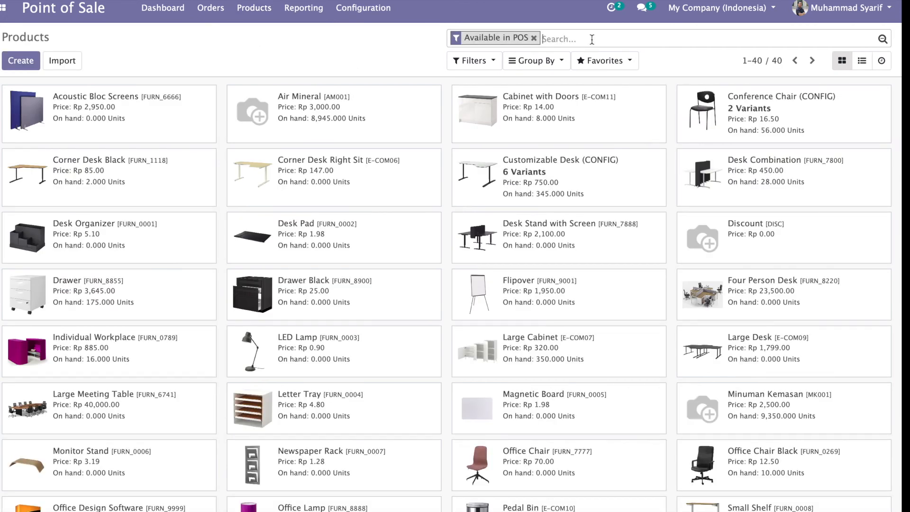
{"action": "type", "text": "minu"}
{"action": "key", "text": "Return"}
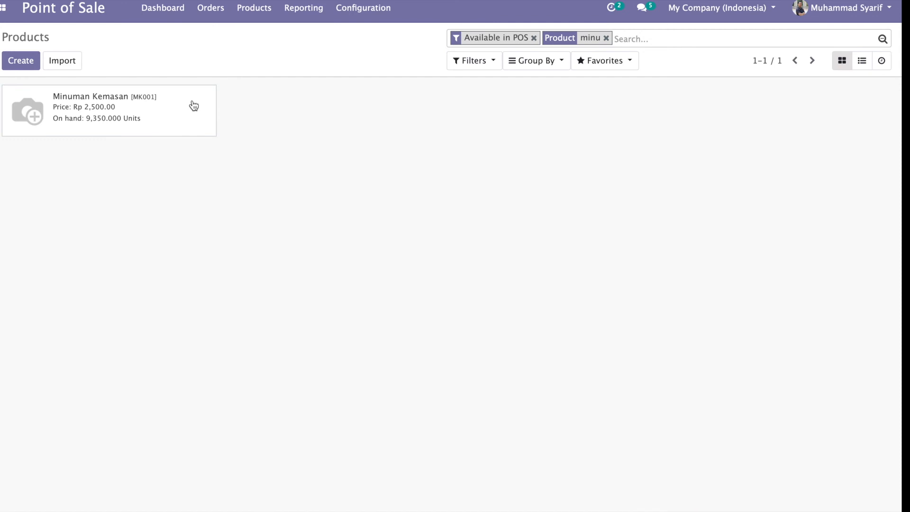
{"action": "left_click", "coordinate": [122, 117]}
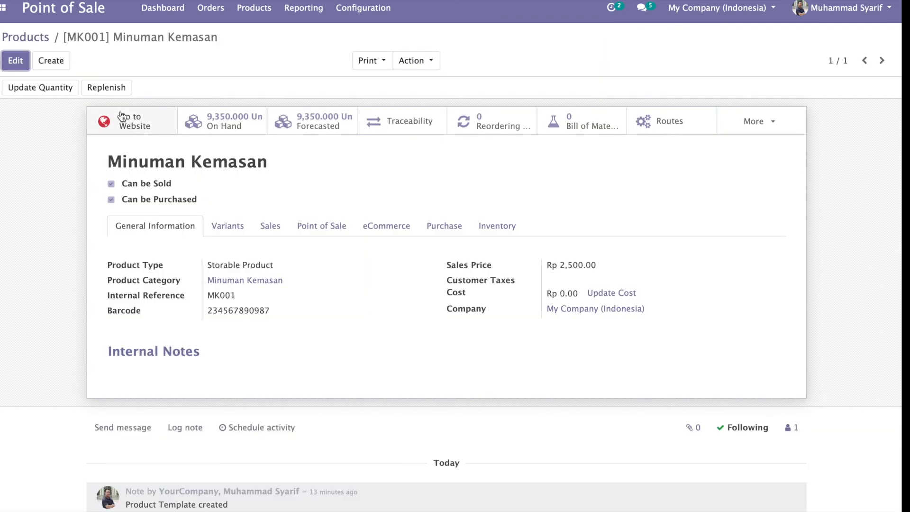
{"action": "left_click", "coordinate": [226, 122]}
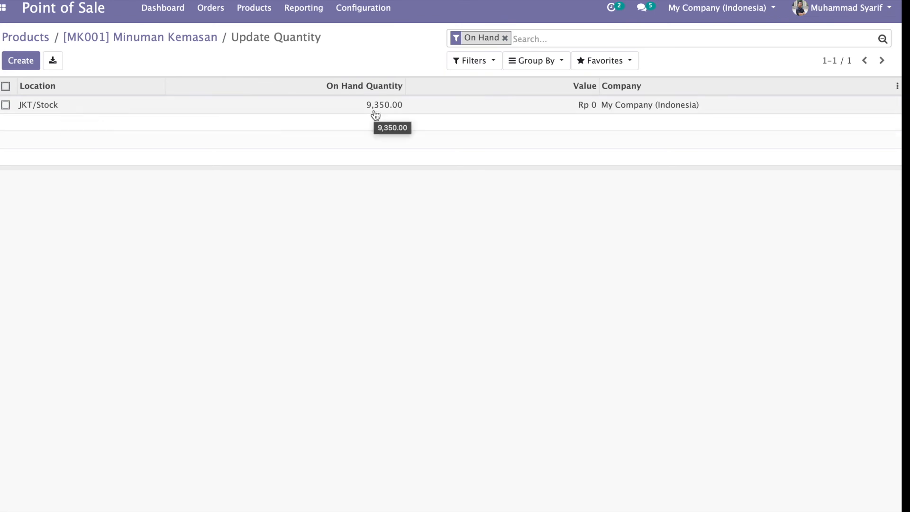
{"action": "left_click", "coordinate": [4, 8]}
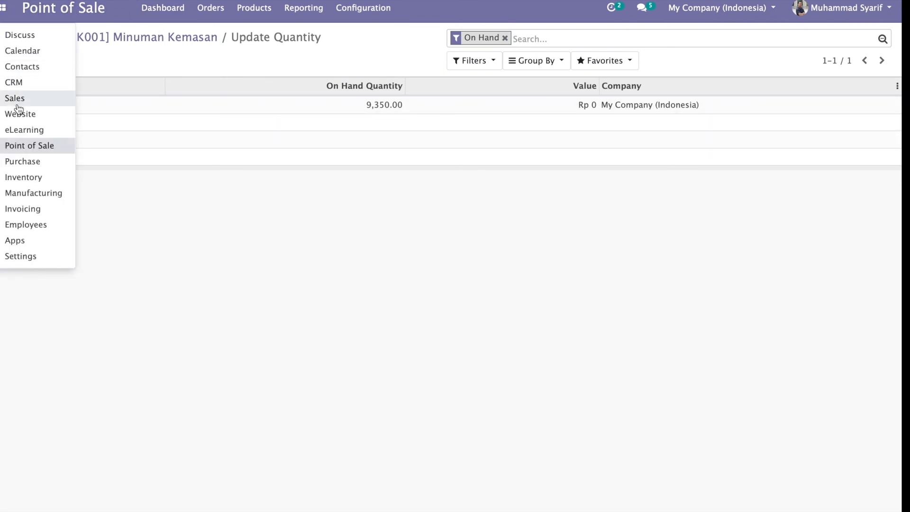
Step: Start a new Jakarta internal transfer with JAKUT/Stock as the destination location
{"action": "left_click", "coordinate": [21, 180]}
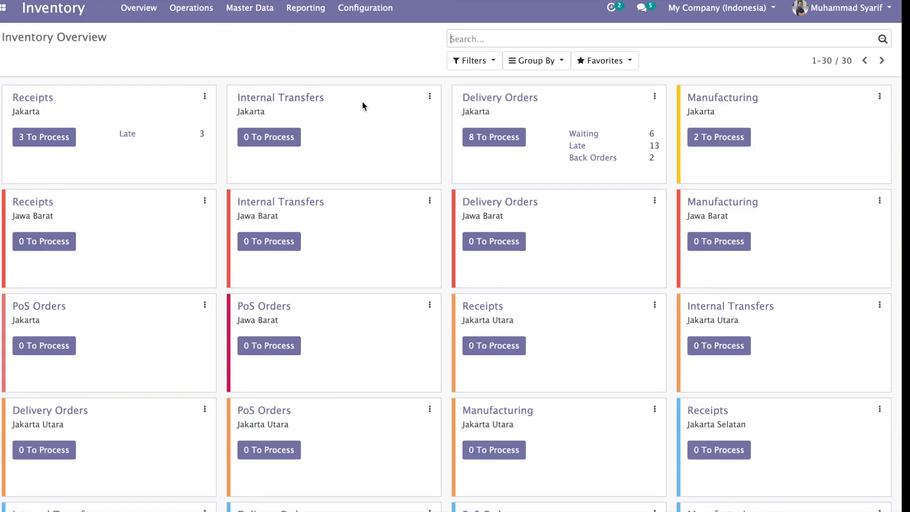
{"action": "left_click", "coordinate": [277, 143]}
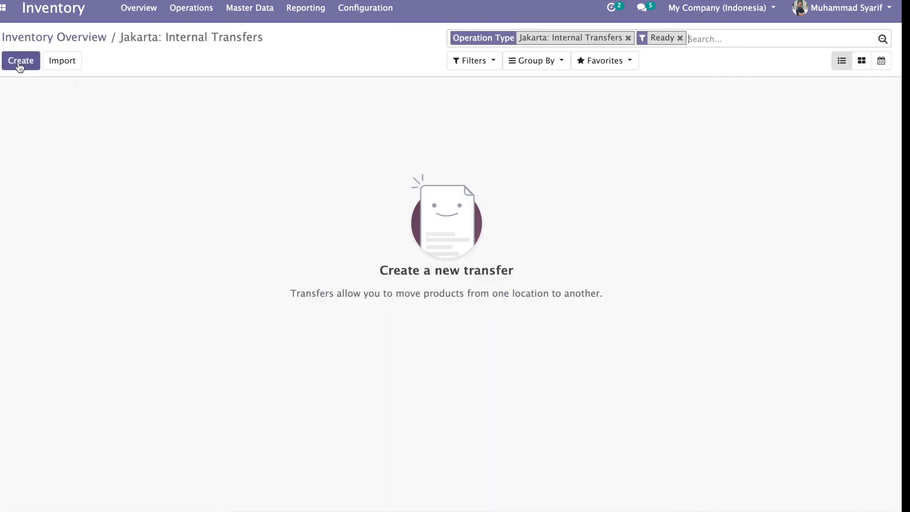
{"action": "left_click", "coordinate": [19, 62]}
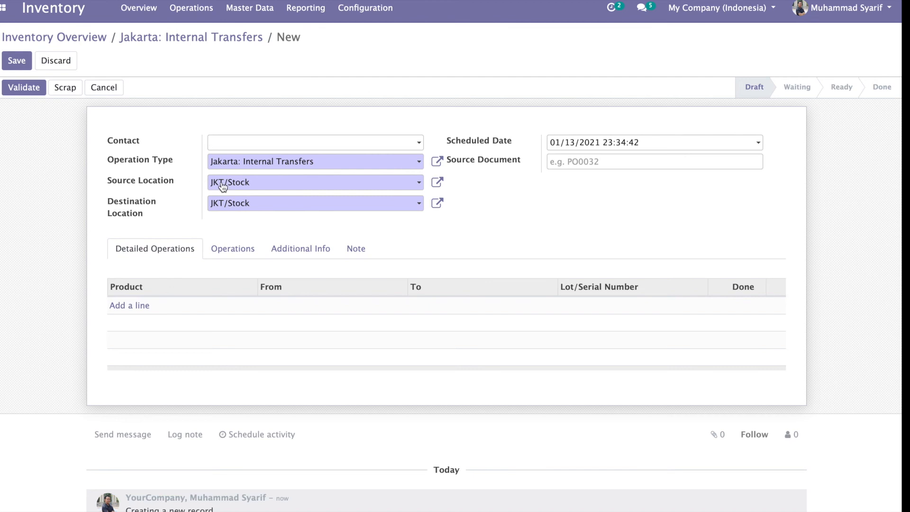
{"action": "left_click", "coordinate": [252, 207]}
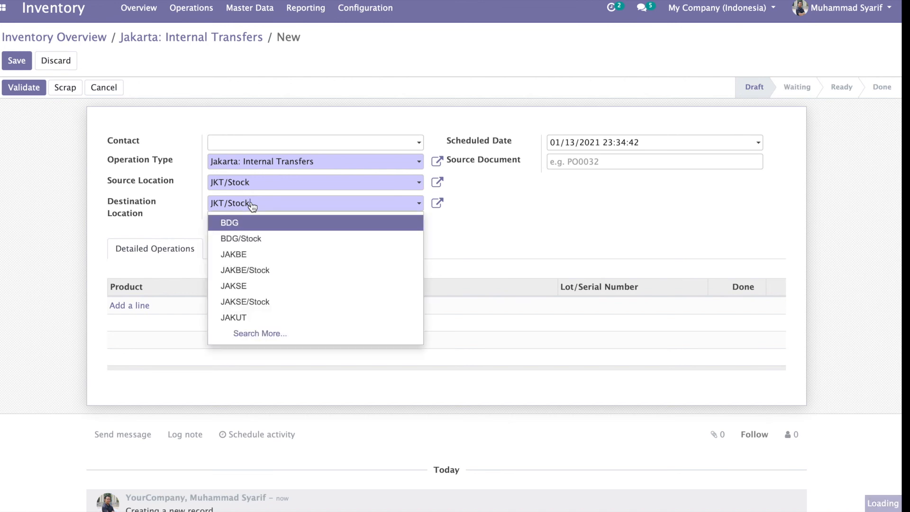
{"action": "left_click", "coordinate": [241, 334]}
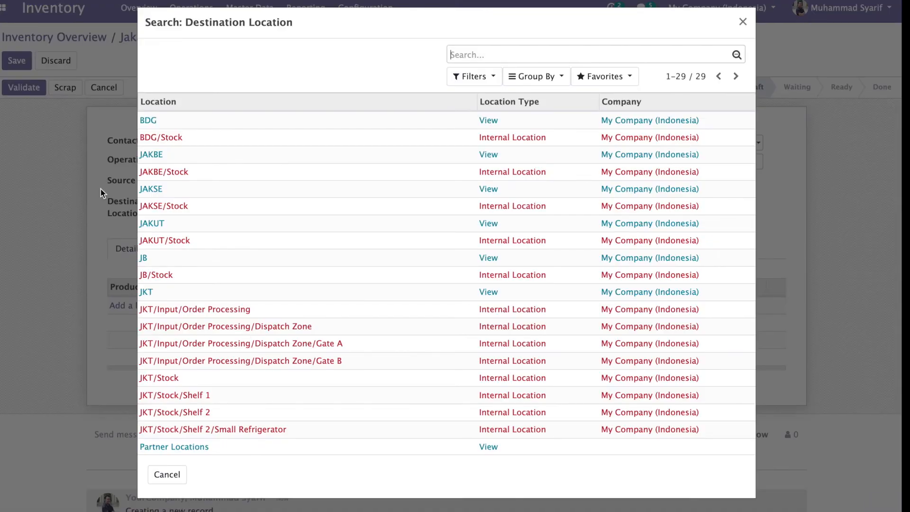
{"action": "scroll", "coordinate": [174, 320], "scroll_direction": "down", "scroll_amount": 5}
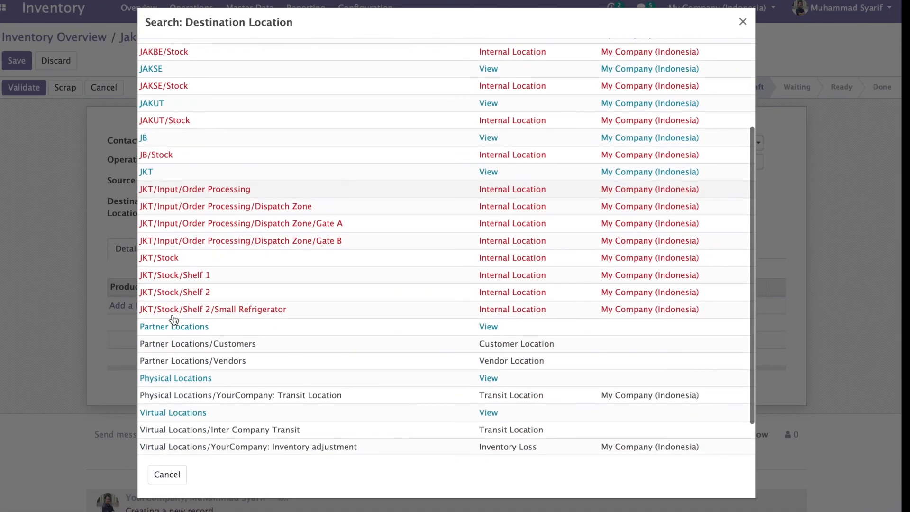
{"action": "scroll", "coordinate": [174, 320], "scroll_direction": "up", "scroll_amount": 1}
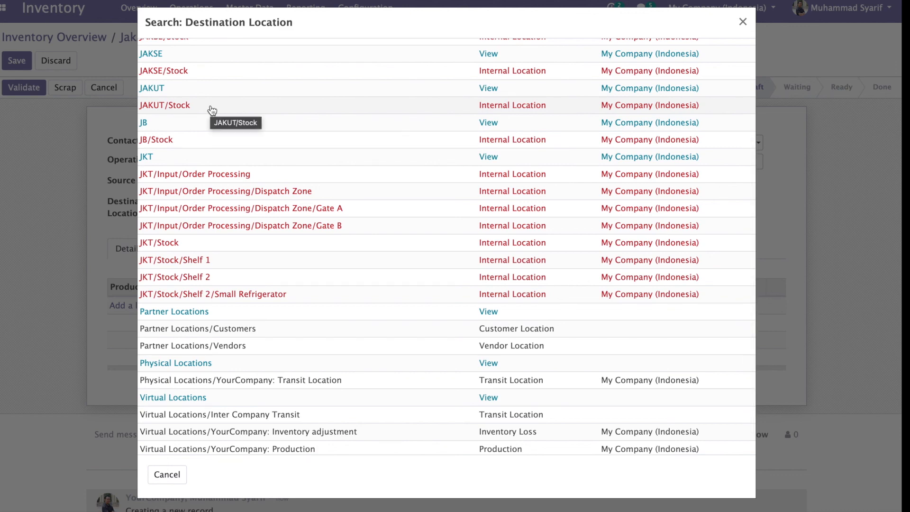
{"action": "scroll", "coordinate": [211, 110], "scroll_direction": "up", "scroll_amount": 5}
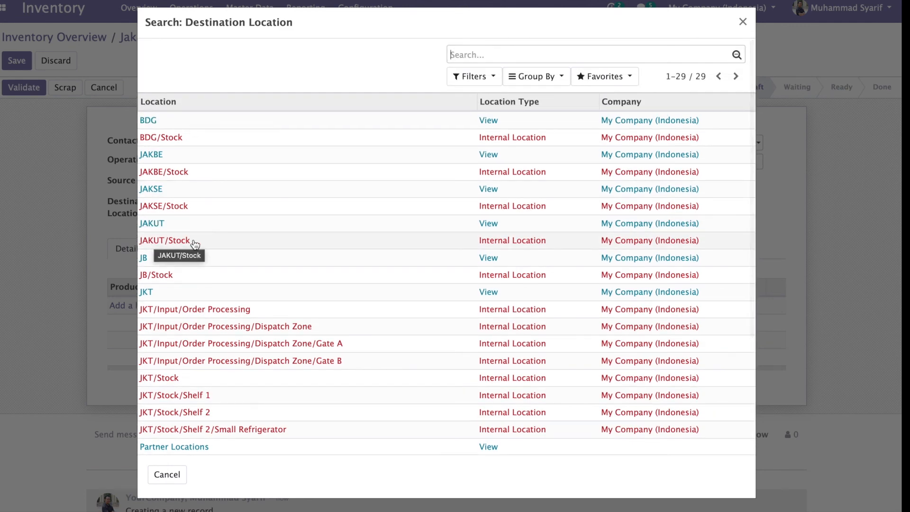
{"action": "left_click", "coordinate": [164, 241]}
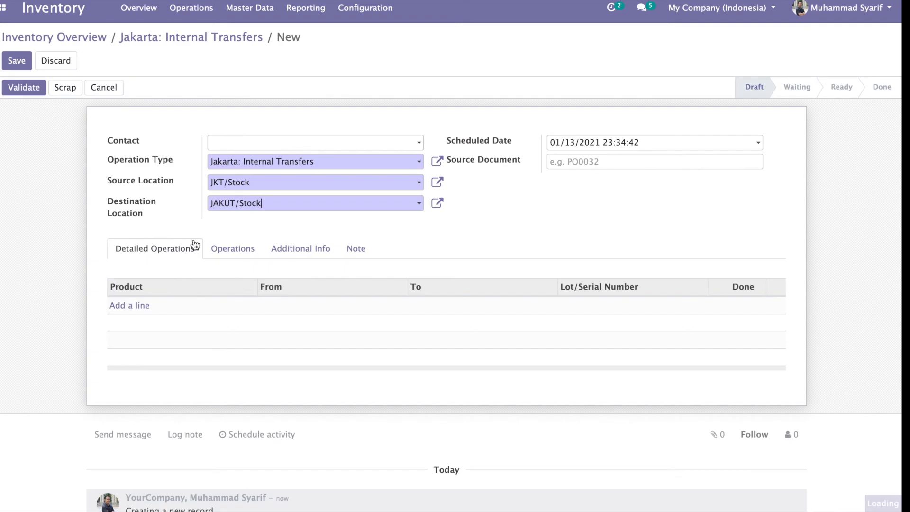
Step: Add a Minuman Kemasan line with 5,000 done, then save and validate transfer WH/INT/00002
{"action": "left_click", "coordinate": [138, 305]}
{"action": "type", "text": "min"}
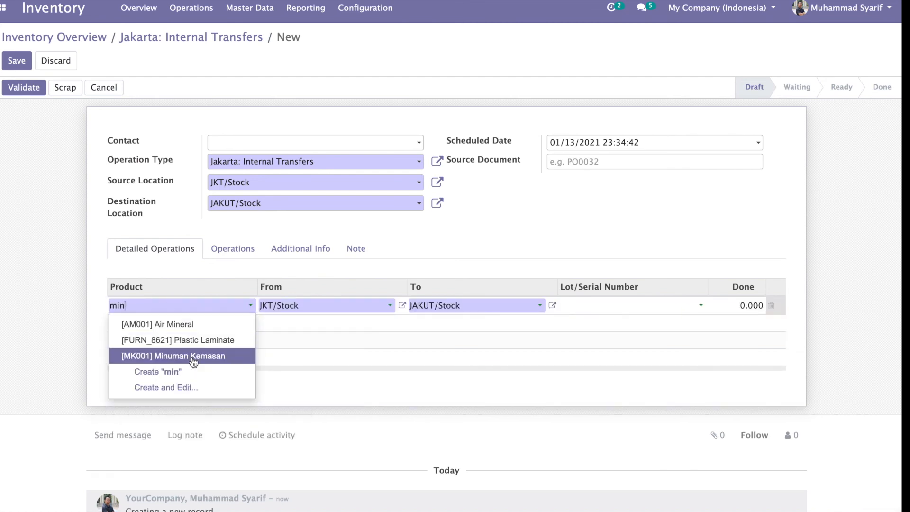
{"action": "left_click", "coordinate": [190, 355]}
{"action": "left_click", "coordinate": [729, 304]}
{"action": "type", "text": "500"}
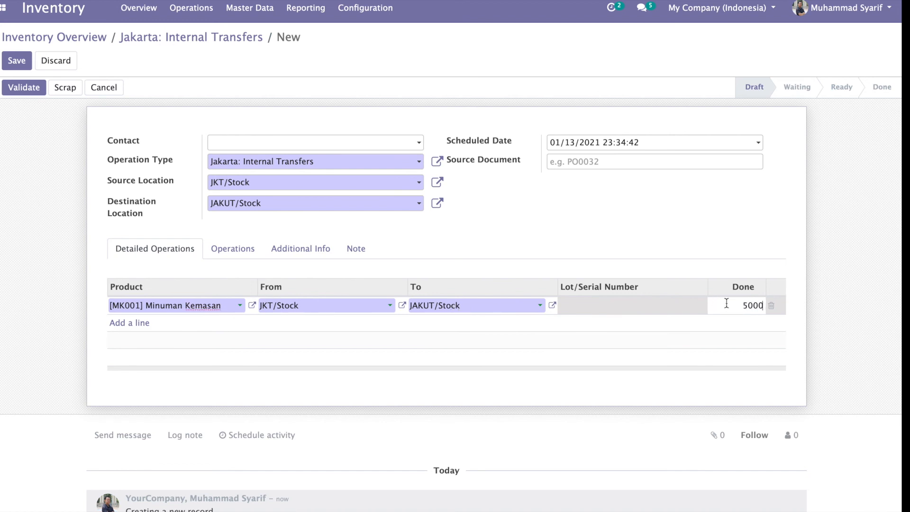
{"action": "left_click", "coordinate": [572, 221]}
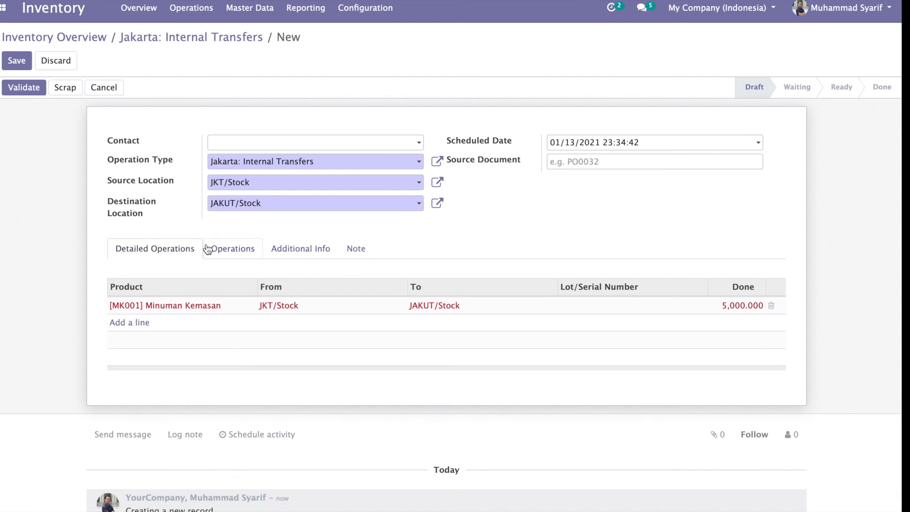
{"action": "left_click", "coordinate": [17, 61]}
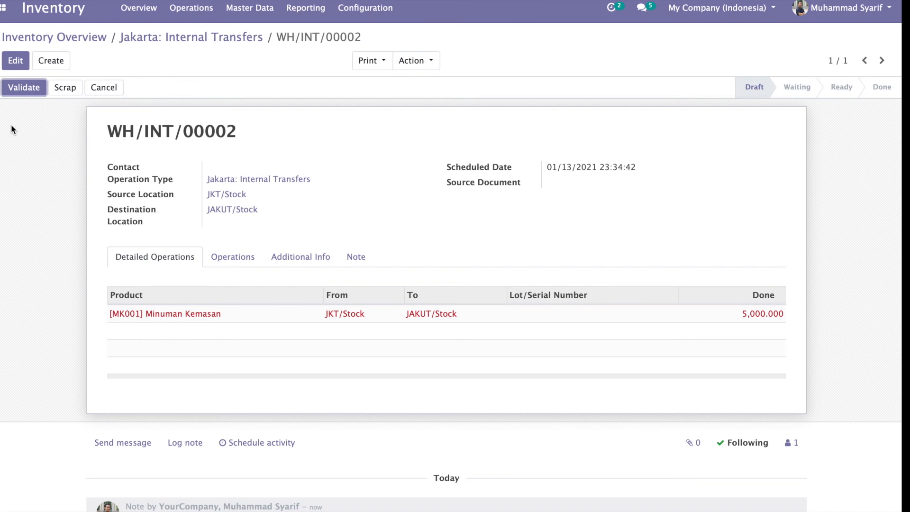
{"action": "left_click", "coordinate": [25, 94]}
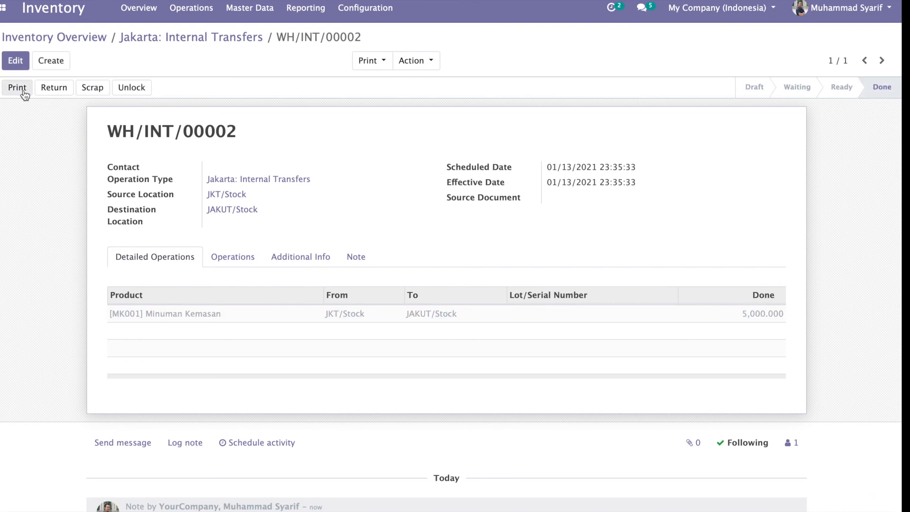
Step: Search products for 'minuman' and check Minuman Kemasan's stock: 4,350 in JKT/Stock, 5,000 in JAKUT/Stock
{"action": "left_click", "coordinate": [237, 14]}
{"action": "left_click", "coordinate": [245, 37]}
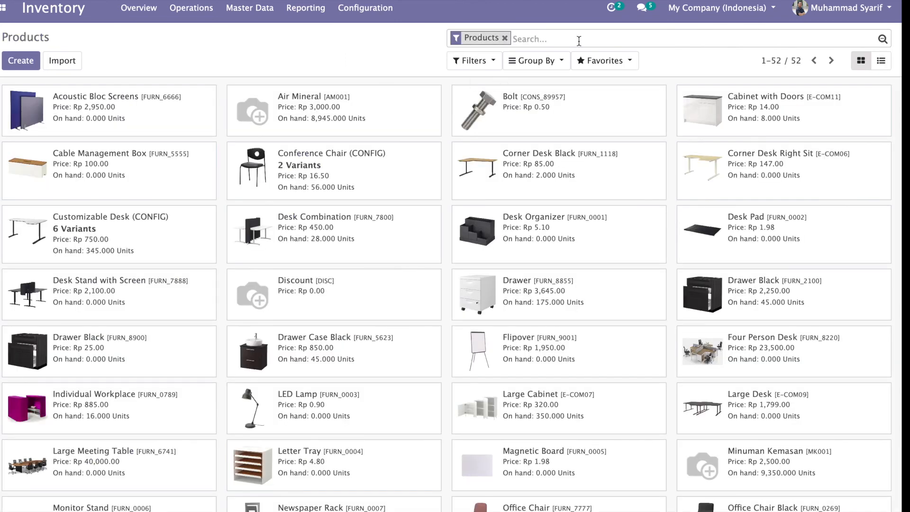
{"action": "type", "text": "minuman"}
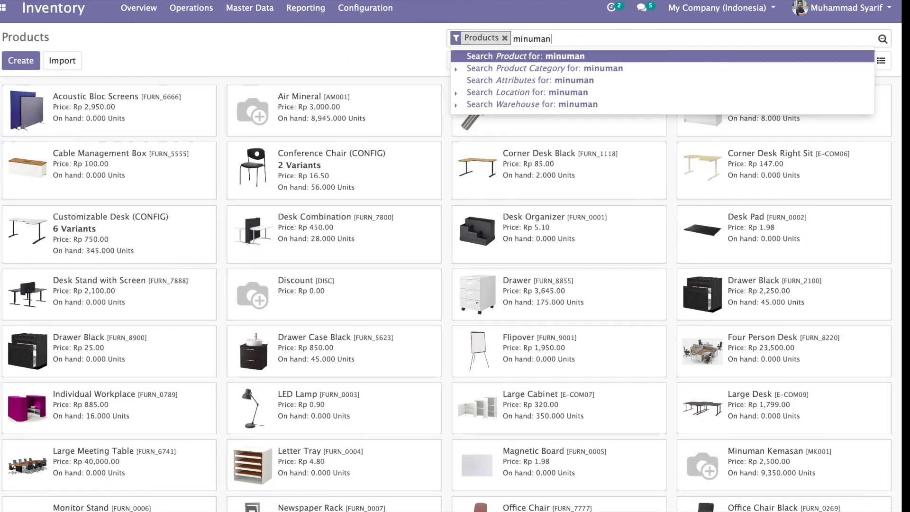
{"action": "key", "text": "Return"}
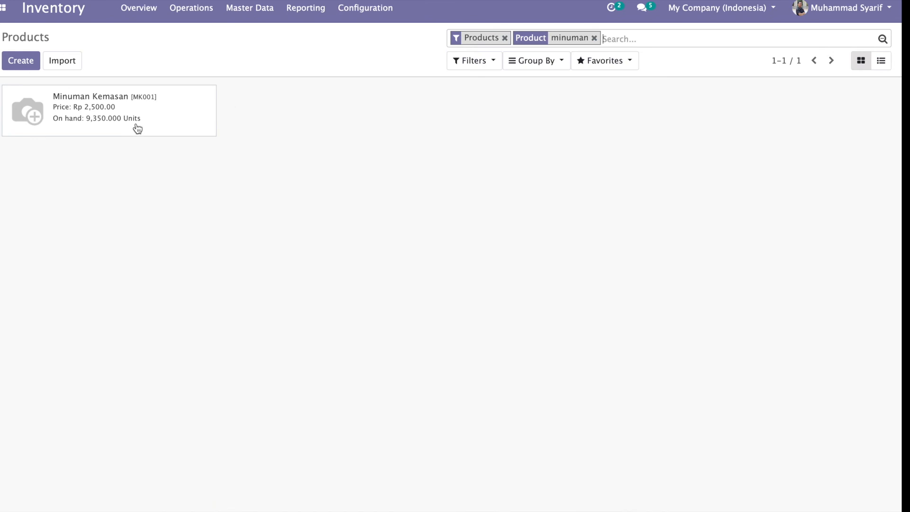
{"action": "left_click", "coordinate": [104, 127]}
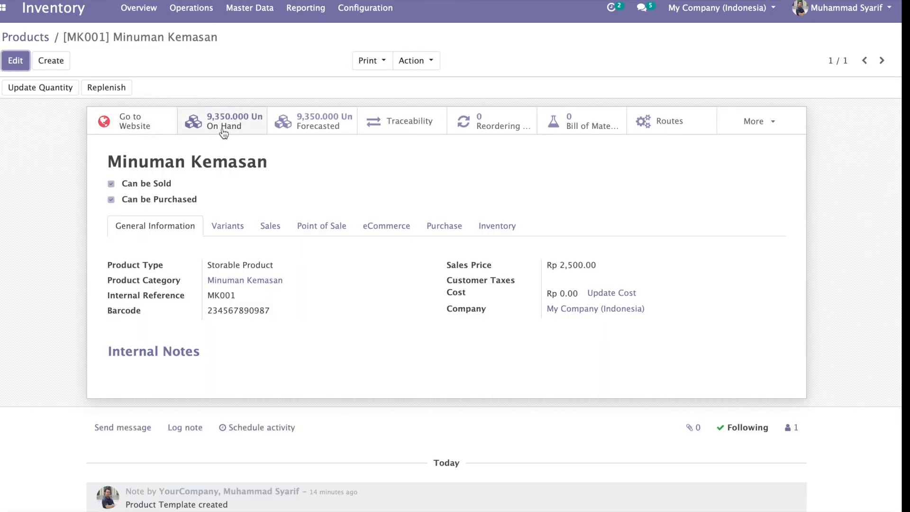
{"action": "left_click", "coordinate": [223, 127]}
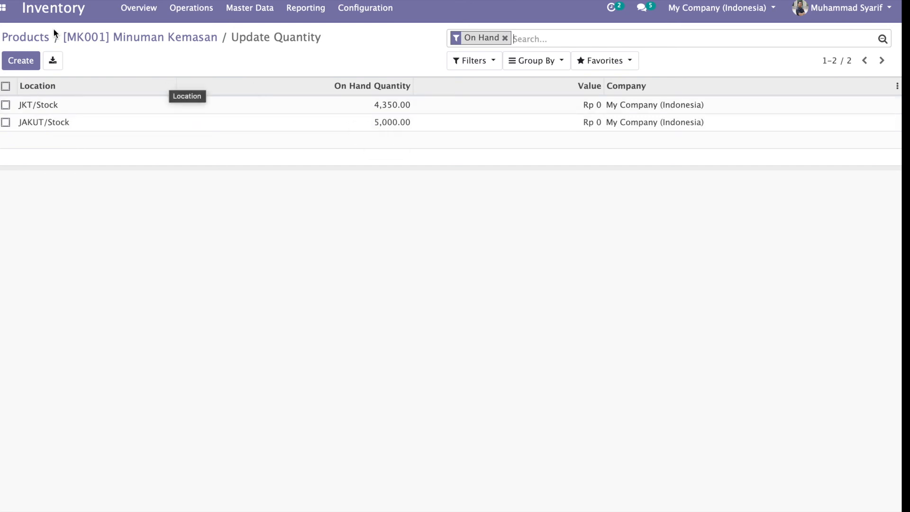
{"action": "left_click", "coordinate": [4, 8]}
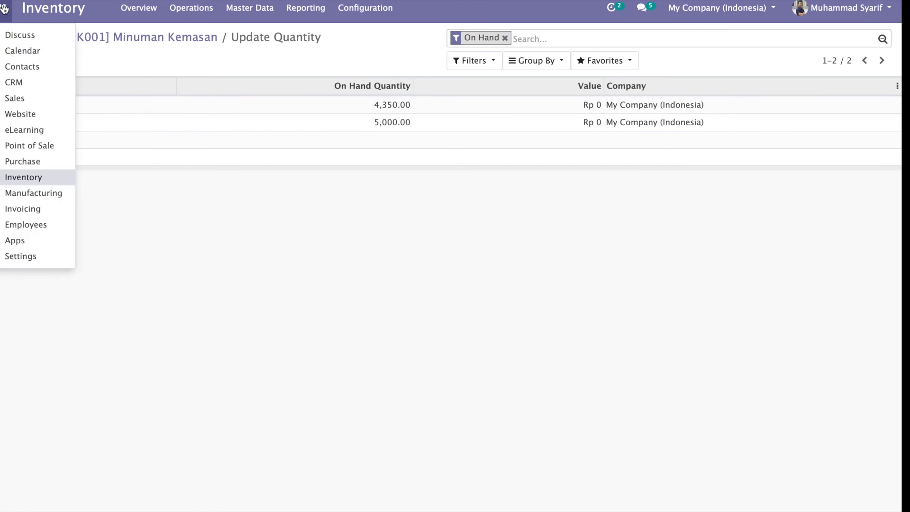
Step: In Jakarta Utara 1's shop settings, select Jakarta Utara: PoS Orders as the operation type
{"action": "left_click", "coordinate": [34, 147]}
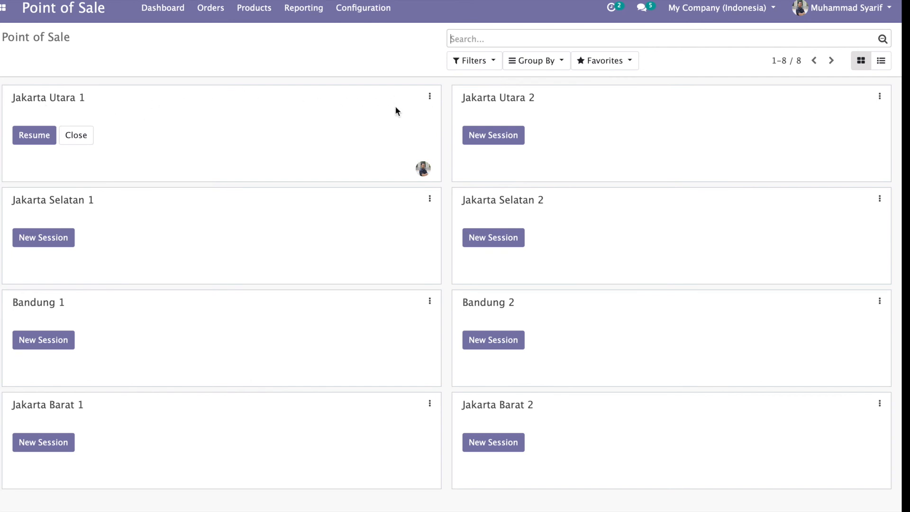
{"action": "left_click", "coordinate": [430, 97]}
{"action": "left_click", "coordinate": [219, 193]}
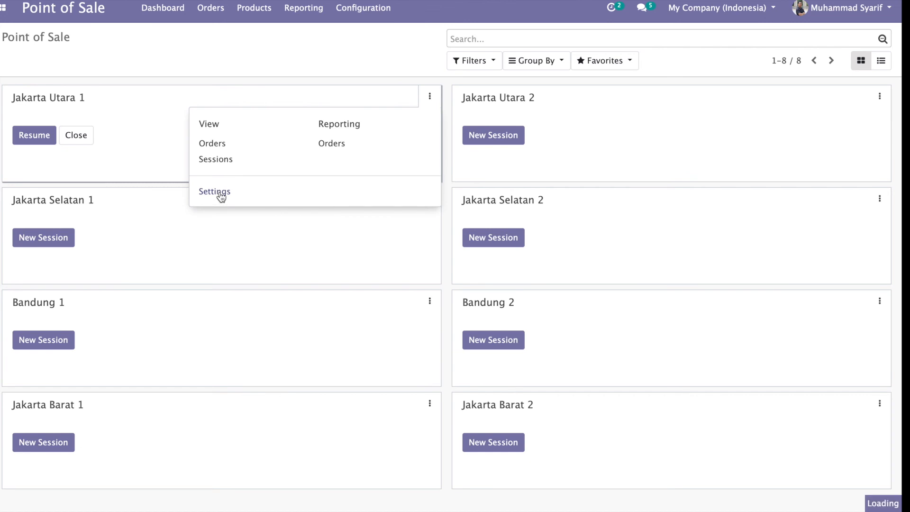
{"action": "scroll", "coordinate": [219, 259], "scroll_direction": "down", "scroll_amount": 20}
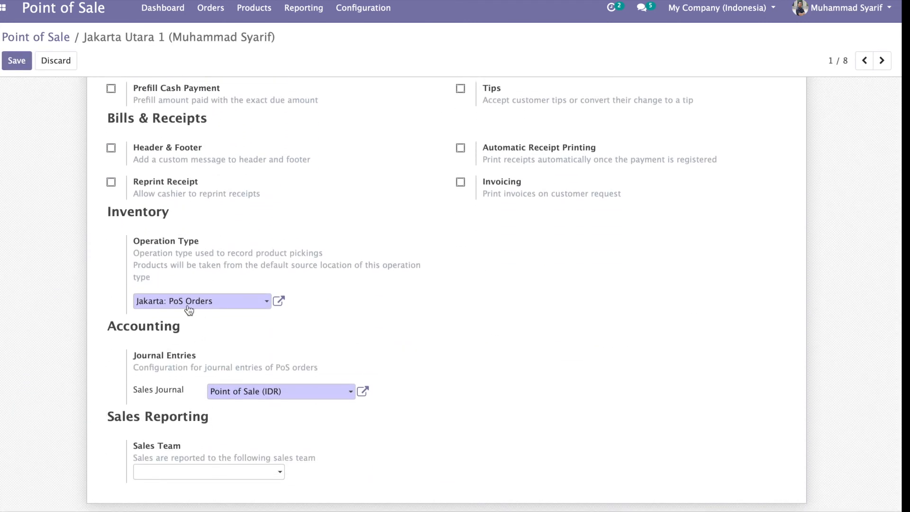
{"action": "mouse_move", "coordinate": [150, 306]}
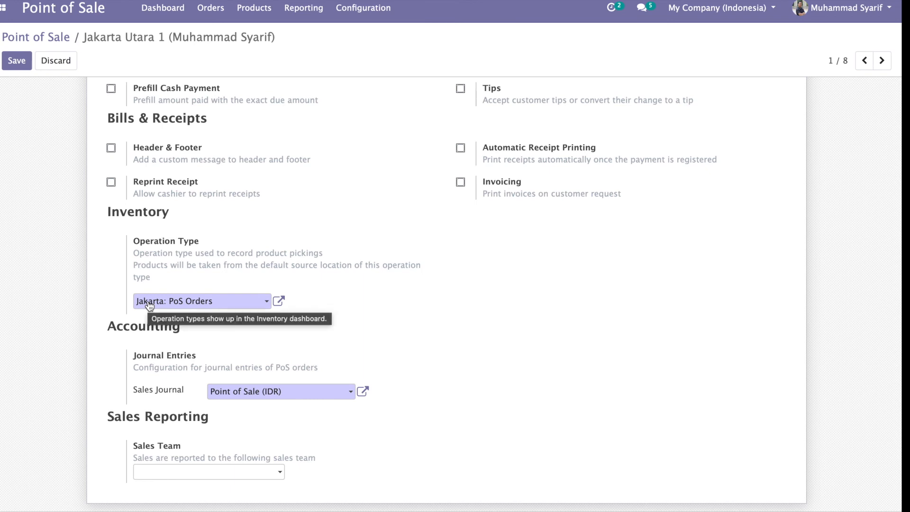
{"action": "left_click", "coordinate": [241, 305]}
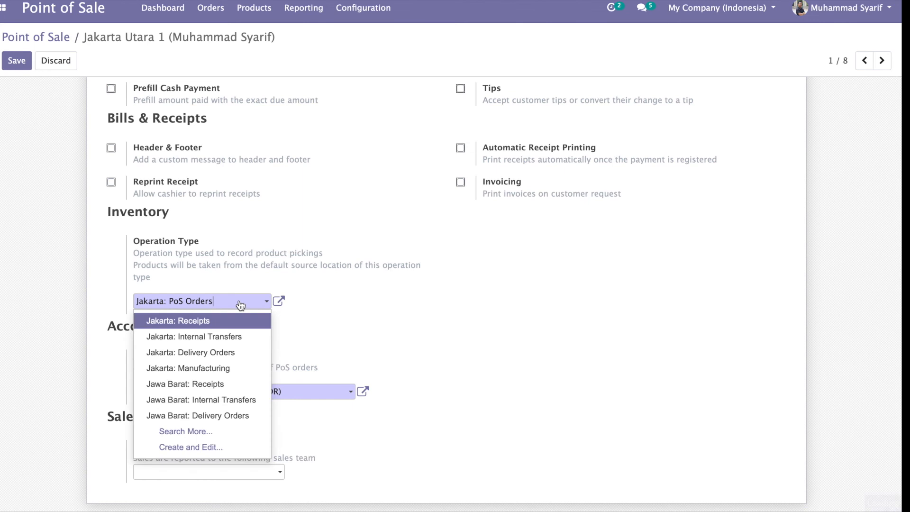
{"action": "left_click", "coordinate": [185, 431]}
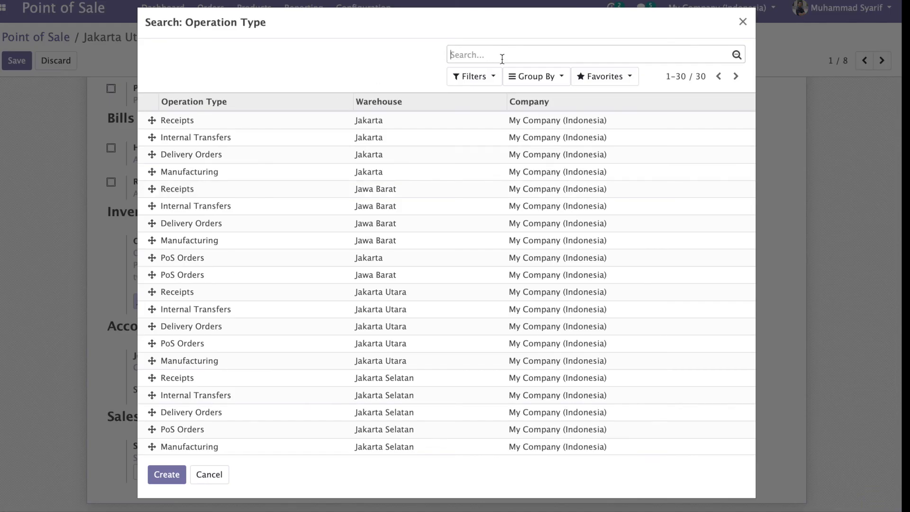
{"action": "type", "text": "jakarta ut"}
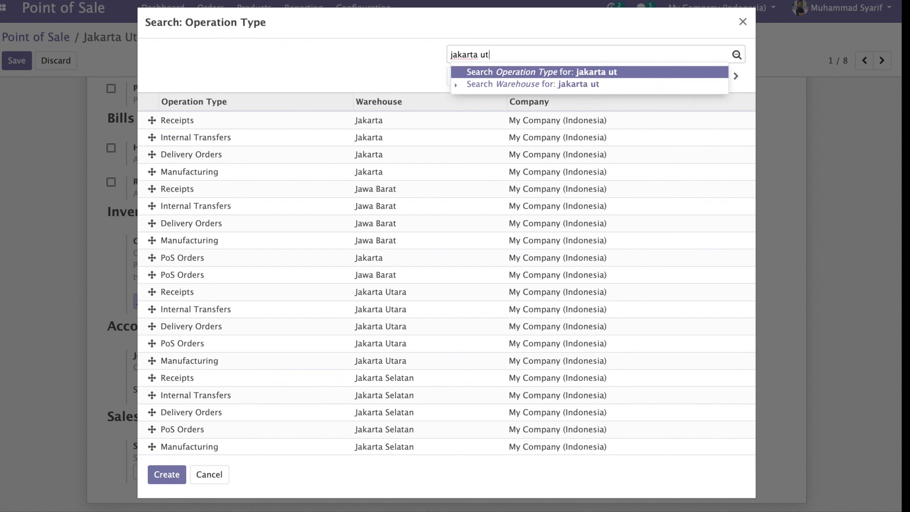
{"action": "type", "text": "a"}
{"action": "key", "text": "Return"}
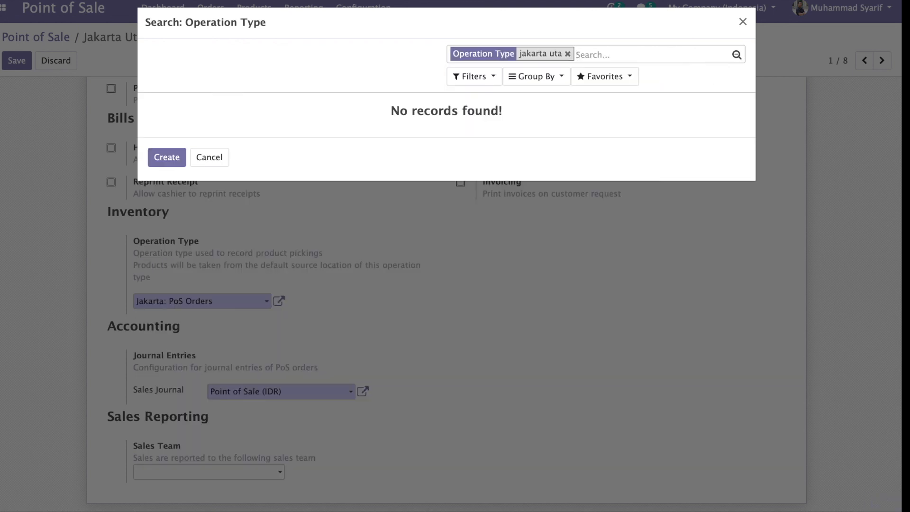
{"action": "left_click", "coordinate": [567, 54]}
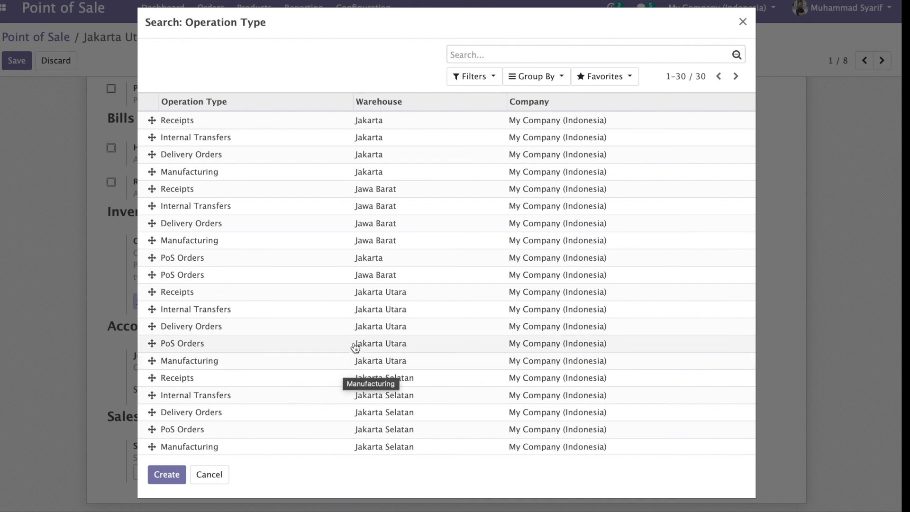
{"action": "left_click", "coordinate": [325, 349]}
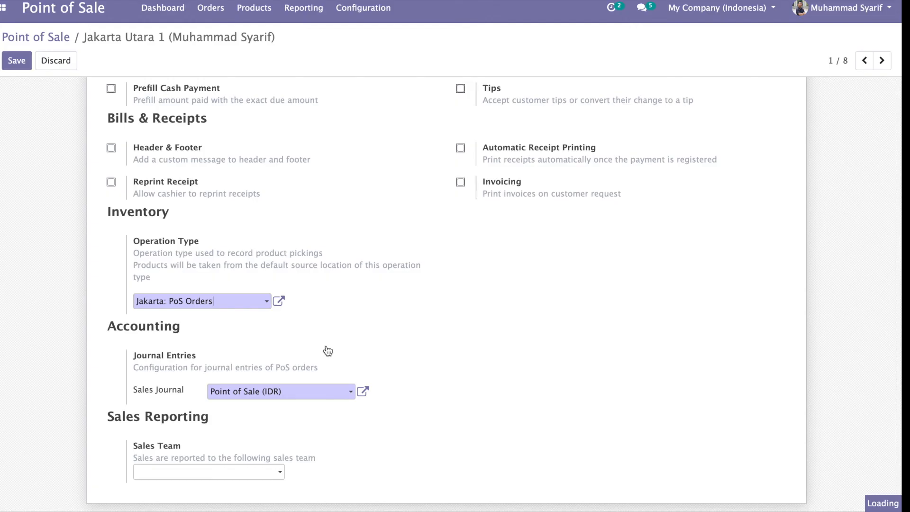
Step: Attempt to save, dismiss the open-session error, and discard the operation type change
{"action": "left_click", "coordinate": [15, 68]}
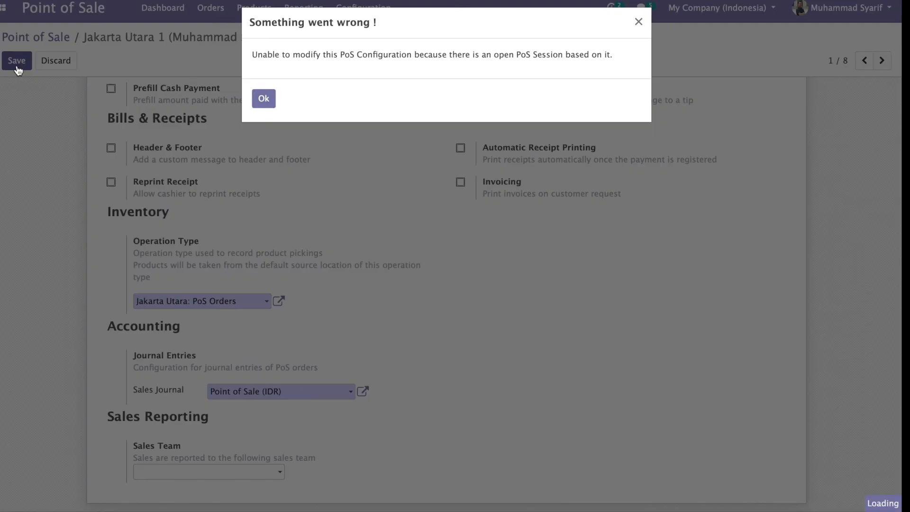
{"action": "left_click", "coordinate": [262, 98]}
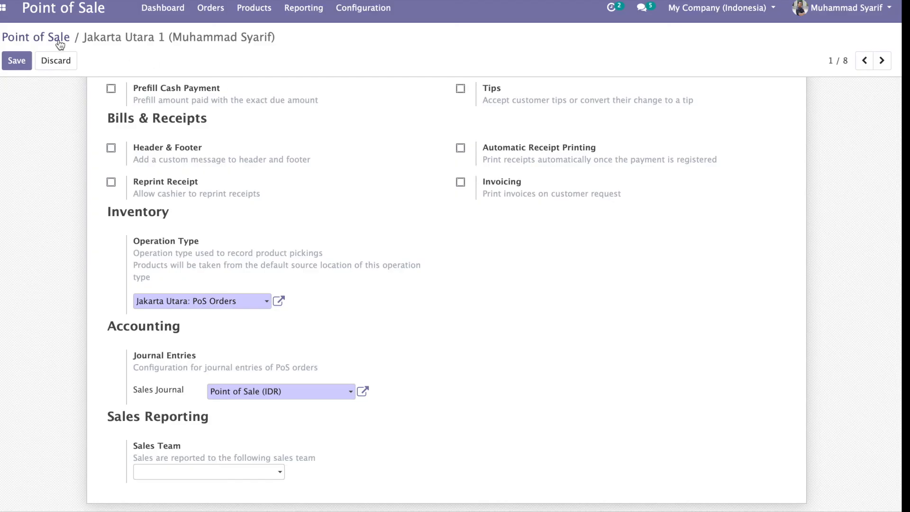
{"action": "left_click", "coordinate": [56, 60]}
{"action": "left_click", "coordinate": [264, 96]}
Step: Close and post Jakarta Utara 1's in-progress session POS/00001 and verify it shows Closed & Posted
{"action": "left_click", "coordinate": [42, 40]}
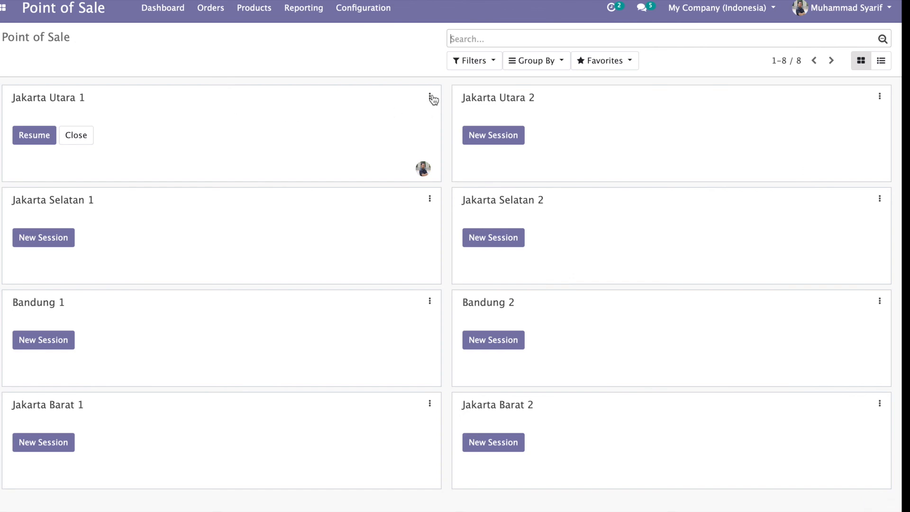
{"action": "left_click", "coordinate": [430, 97]}
{"action": "left_click", "coordinate": [227, 161]}
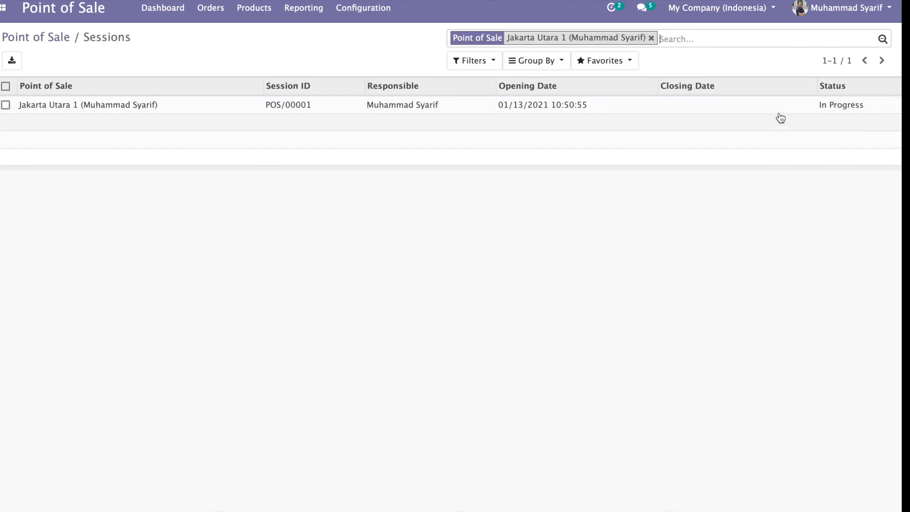
{"action": "left_click", "coordinate": [424, 108]}
{"action": "left_click", "coordinate": [153, 91]}
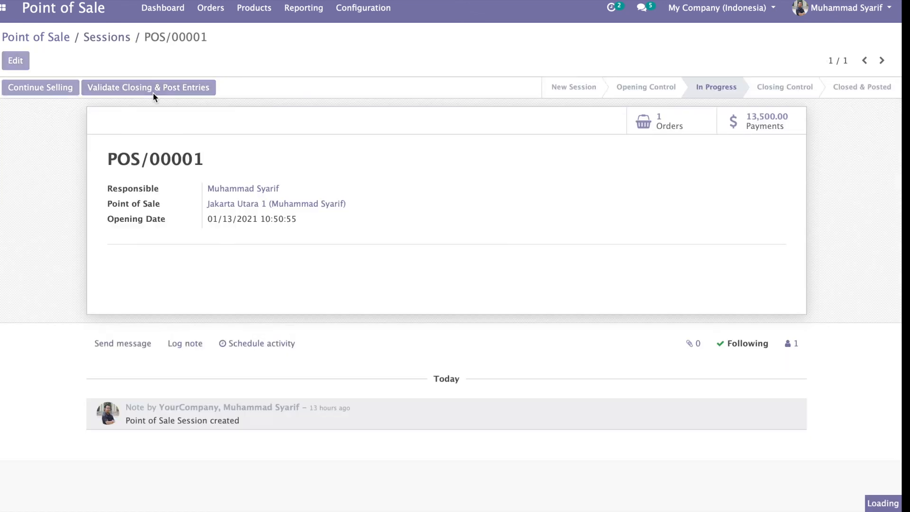
{"action": "left_click", "coordinate": [113, 38]}
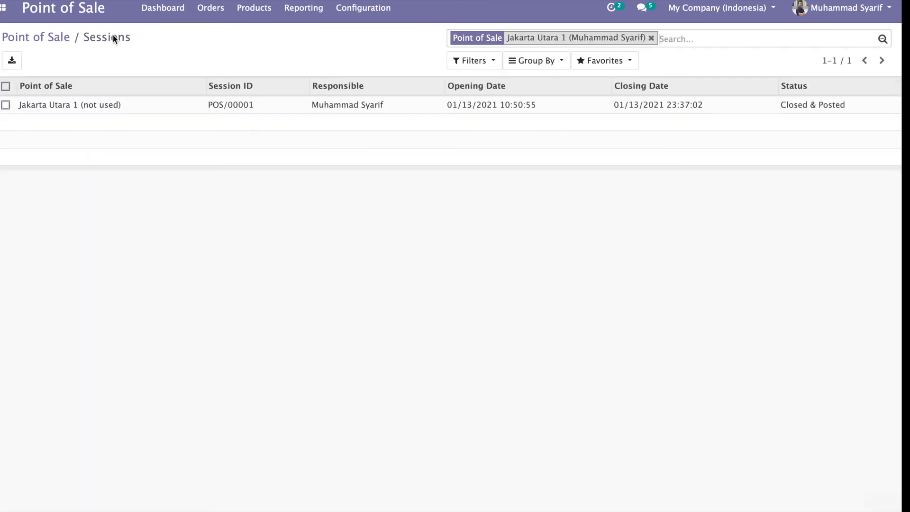
{"action": "left_click", "coordinate": [58, 108]}
{"action": "left_click", "coordinate": [56, 39]}
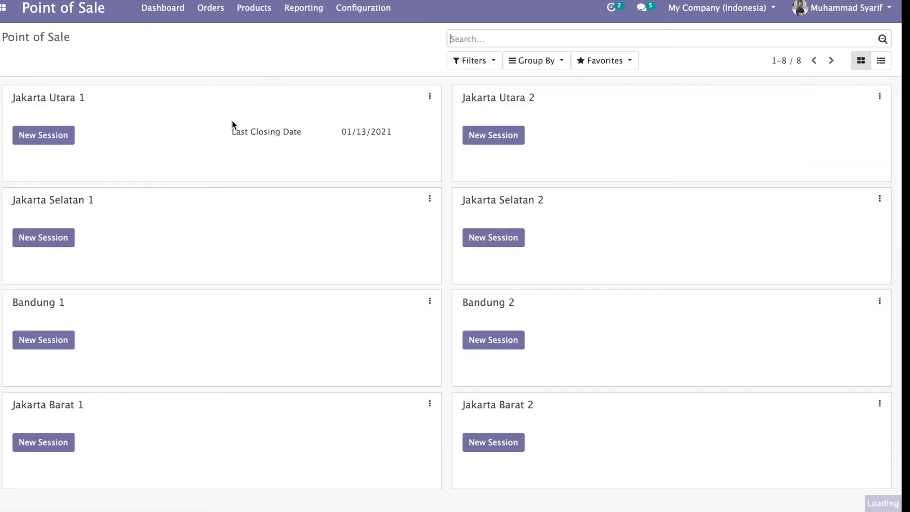
Step: Change Jakarta Utara 1's operation type from Jakarta: PoS Orders to Jakarta Utara: PoS Orders and save
{"action": "left_click", "coordinate": [429, 97]}
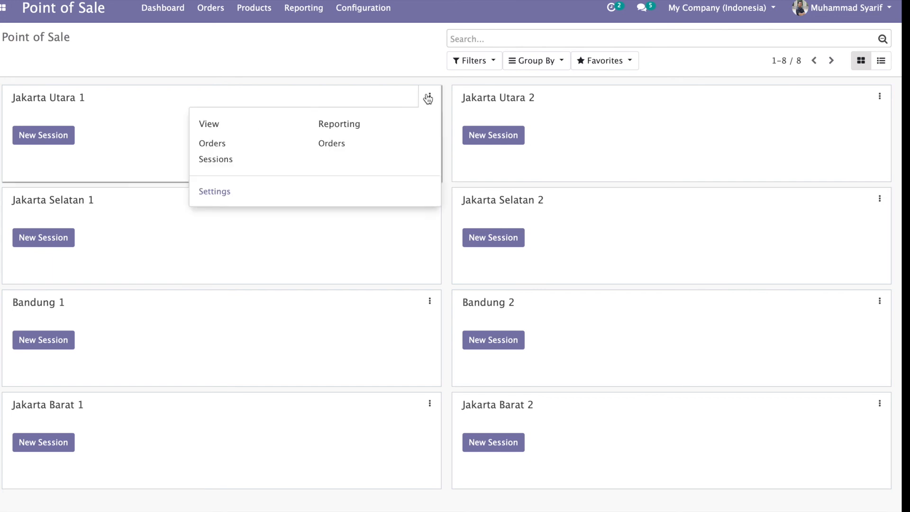
{"action": "left_click", "coordinate": [215, 191]}
{"action": "scroll", "coordinate": [216, 338], "scroll_direction": "down", "scroll_amount": 2}
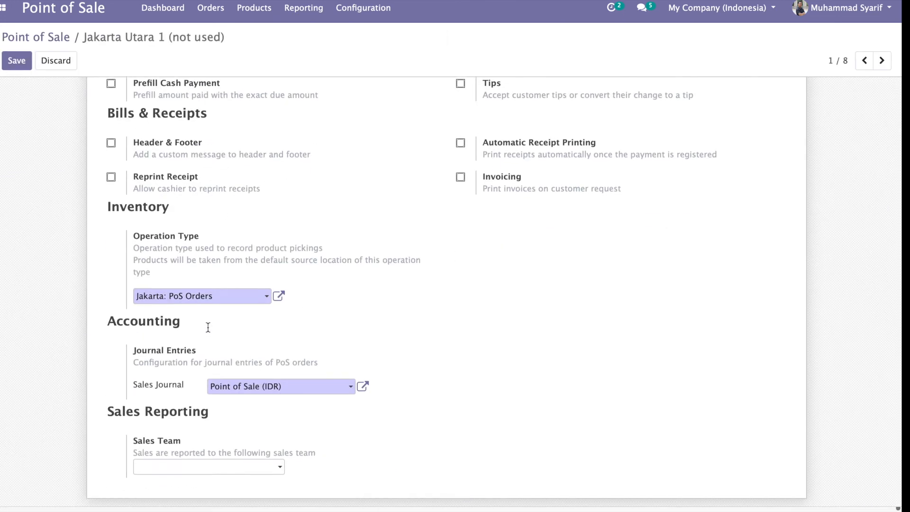
{"action": "left_click", "coordinate": [234, 301]}
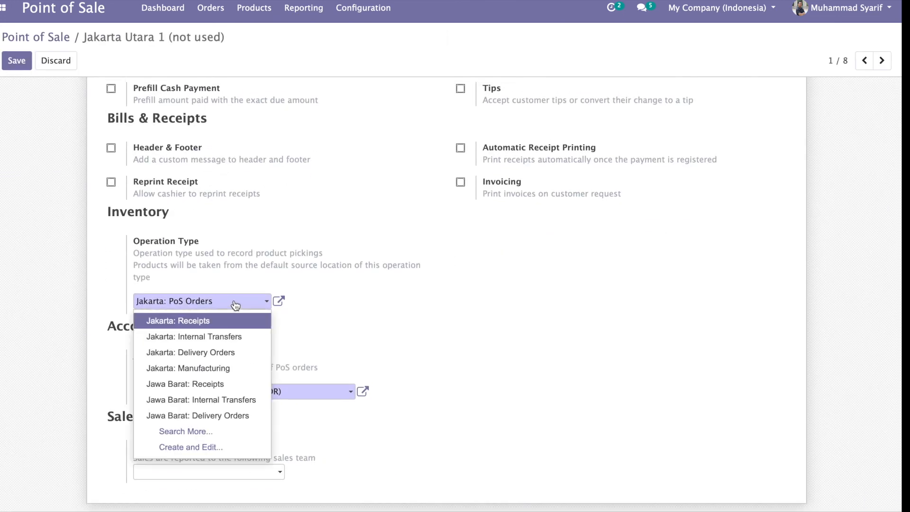
{"action": "key", "text": "BackSpace"}
{"action": "key", "text": "BackSpace"}
{"action": "key", "text": "BackSpace"}
{"action": "key", "text": "BackSpace"}
{"action": "key", "text": "BackSpace"}
{"action": "key", "text": "BackSpace"}
{"action": "key", "text": "BackSpace"}
{"action": "key", "text": "BackSpace"}
{"action": "key", "text": "BackSpace"}
{"action": "key", "text": "BackSpace"}
{"action": "key", "text": "BackSpace"}
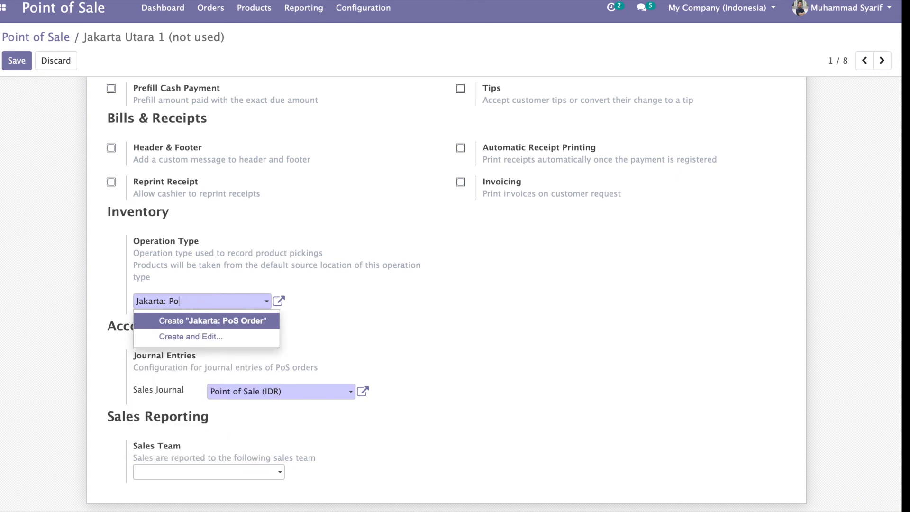
{"action": "key", "text": "BackSpace"}
{"action": "type", "text": "ut"}
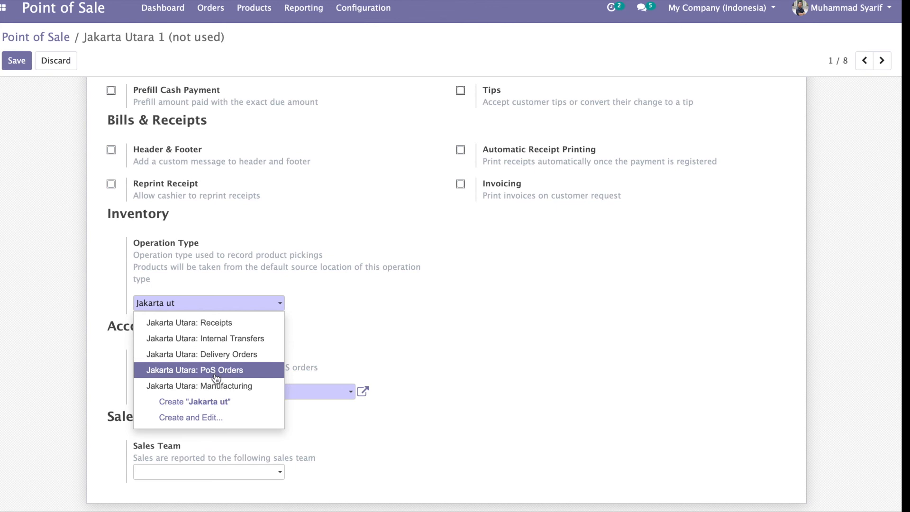
{"action": "left_click", "coordinate": [217, 375]}
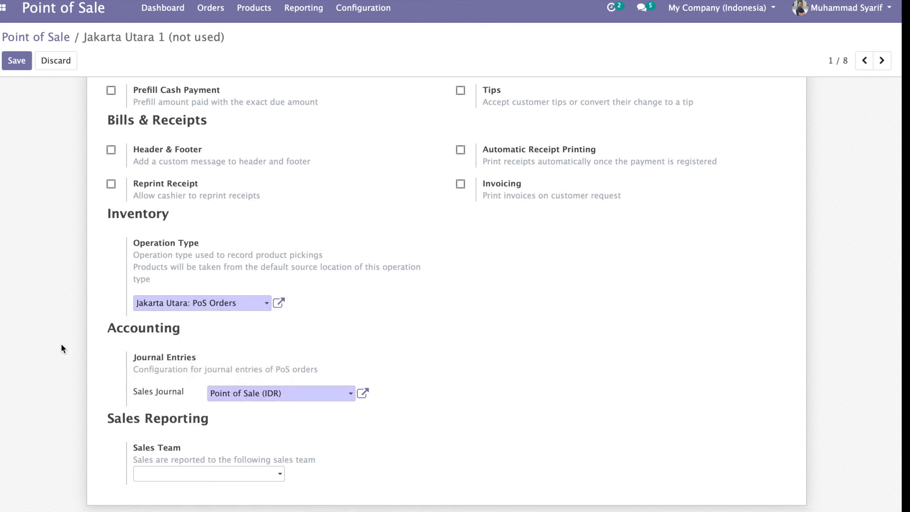
{"action": "left_click", "coordinate": [13, 67]}
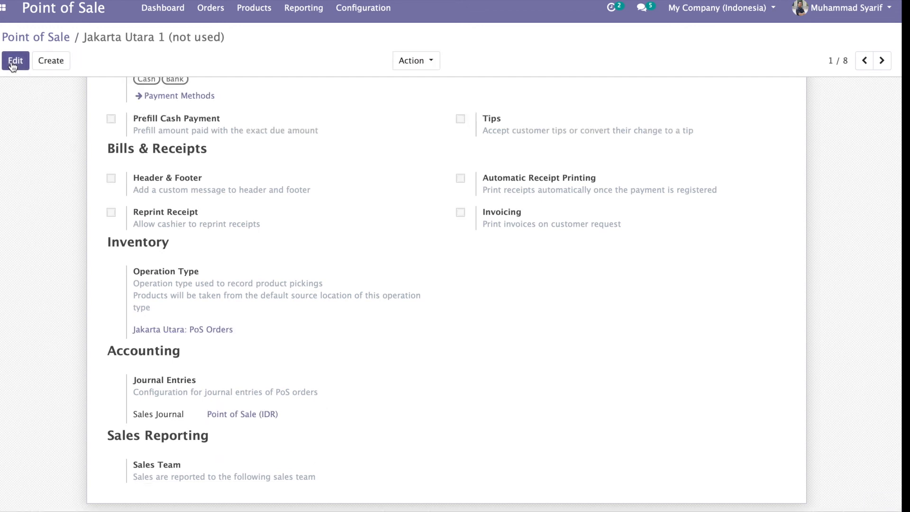
Step: Start a new Jakarta Utara 1 session showing all product categories
{"action": "left_click", "coordinate": [46, 37]}
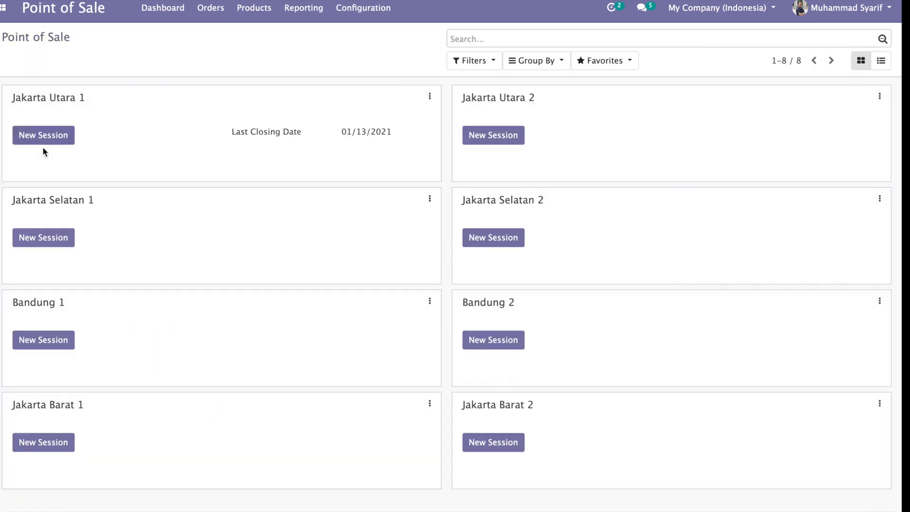
{"action": "left_click", "coordinate": [44, 135]}
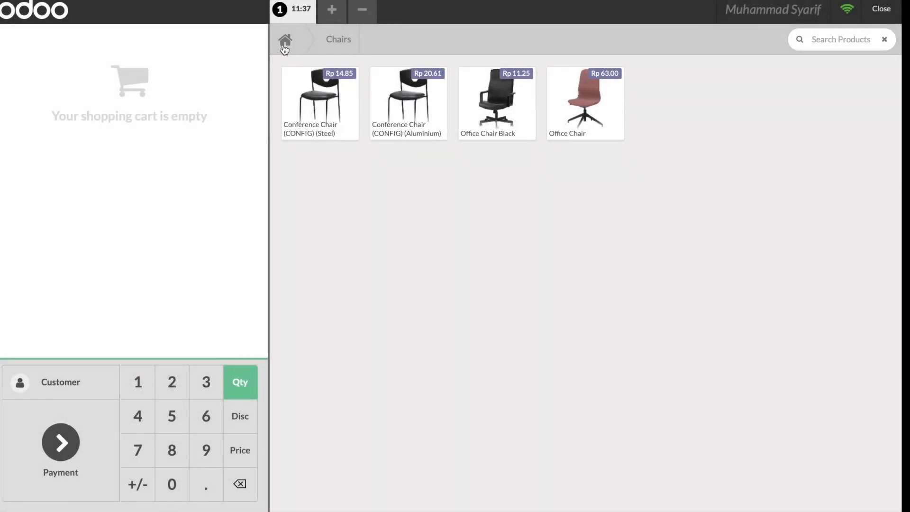
{"action": "left_click", "coordinate": [284, 42]}
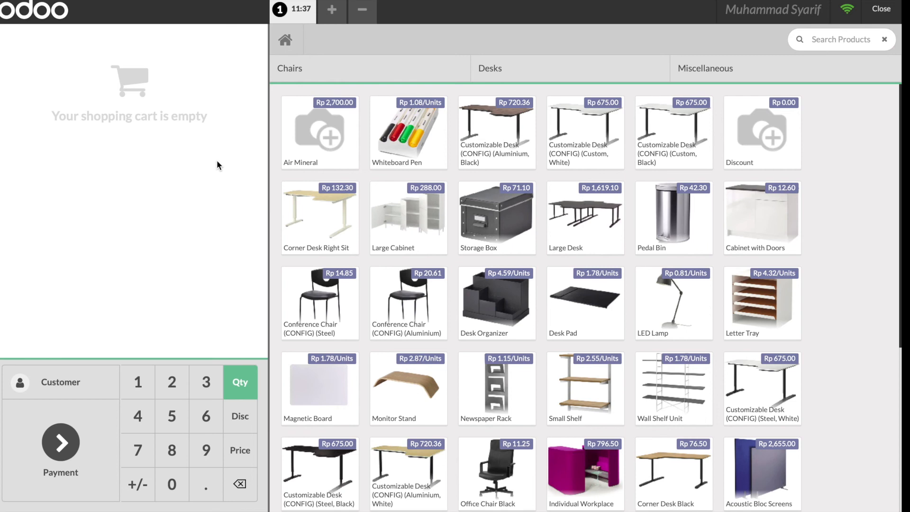
Step: Search 'mi' and add 10 Minuman Kemasan at Rp 2,250 each, totalling Rp 22,500
{"action": "left_click", "coordinate": [817, 37]}
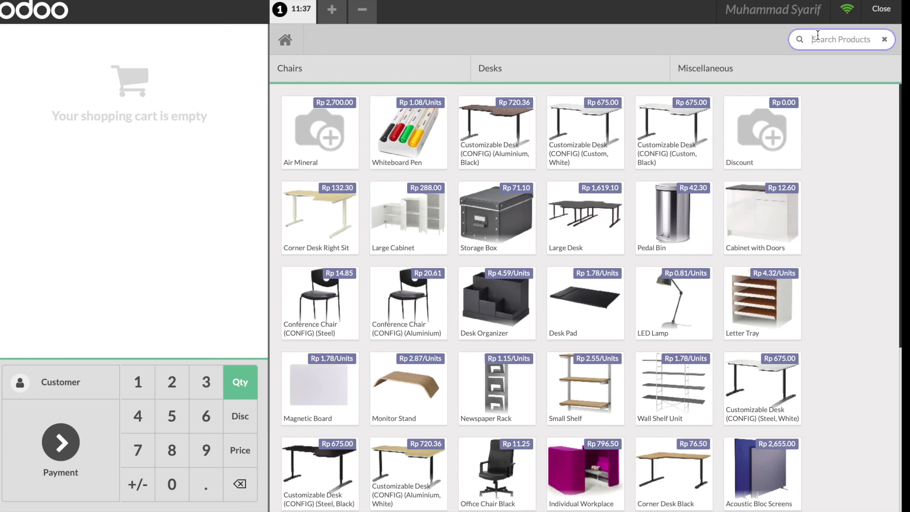
{"action": "type", "text": "mi"}
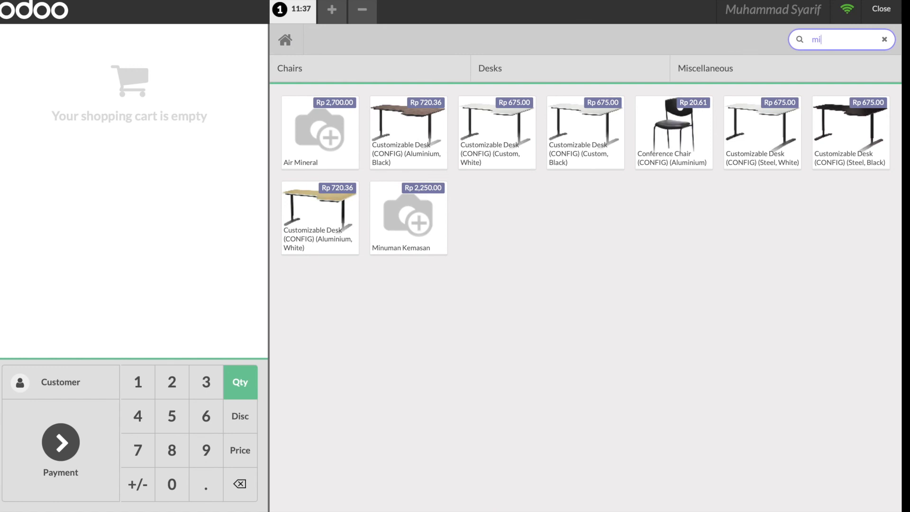
{"action": "left_click", "coordinate": [412, 217]}
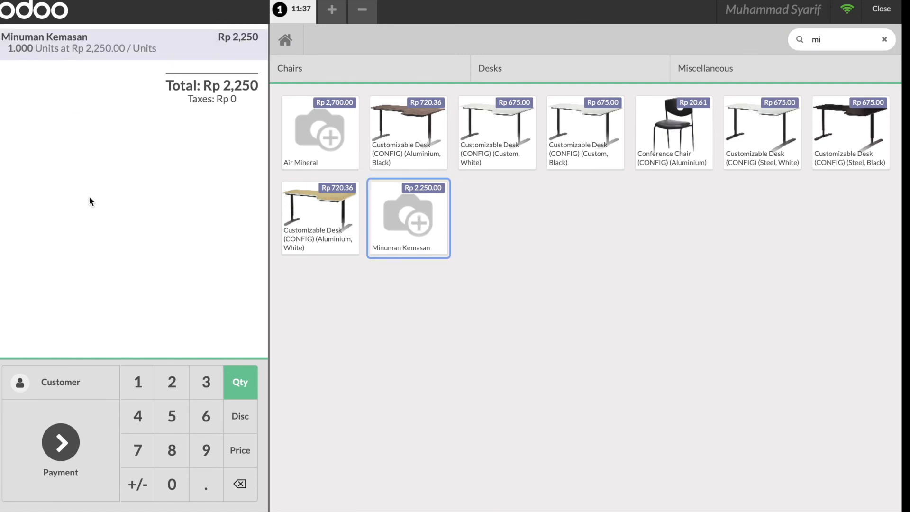
{"action": "left_click", "coordinate": [135, 388]}
{"action": "left_click", "coordinate": [172, 483]}
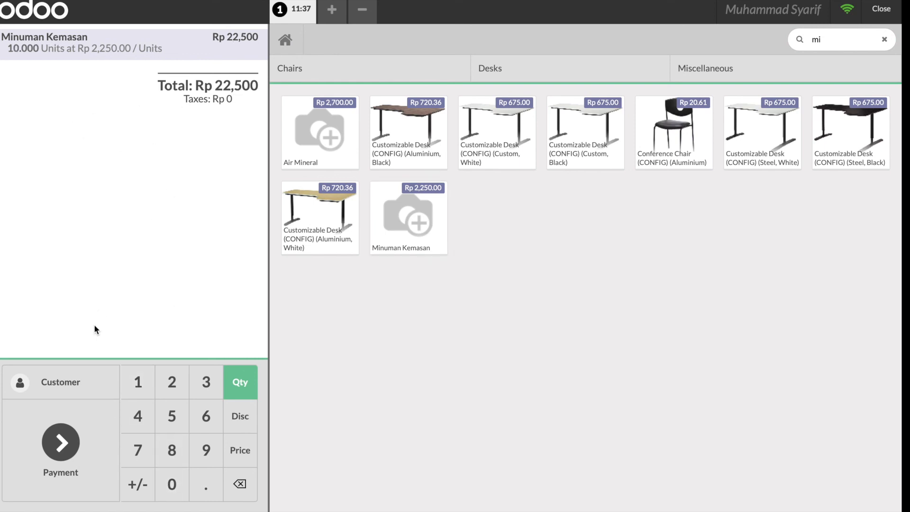
Step: Pay the current Rp 22,500 order in cash with 50000 tendered
{"action": "left_click", "coordinate": [48, 453]}
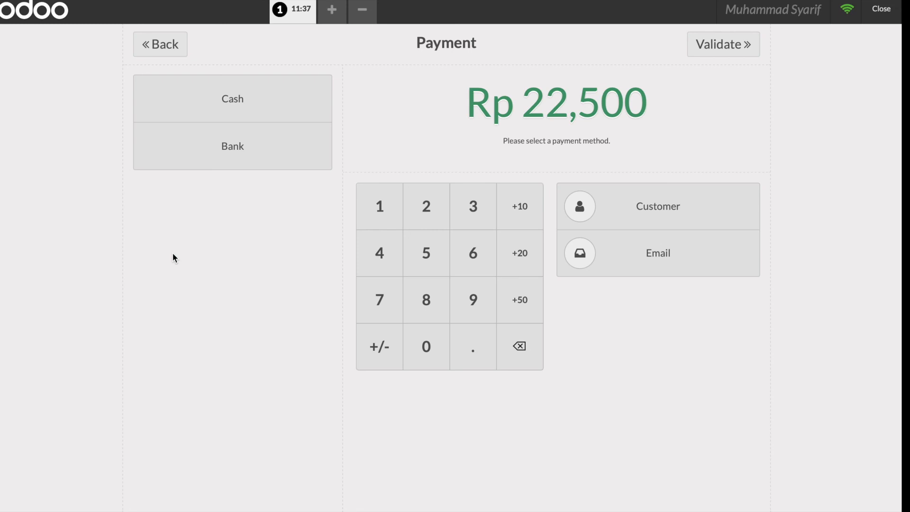
{"action": "left_click", "coordinate": [247, 117]}
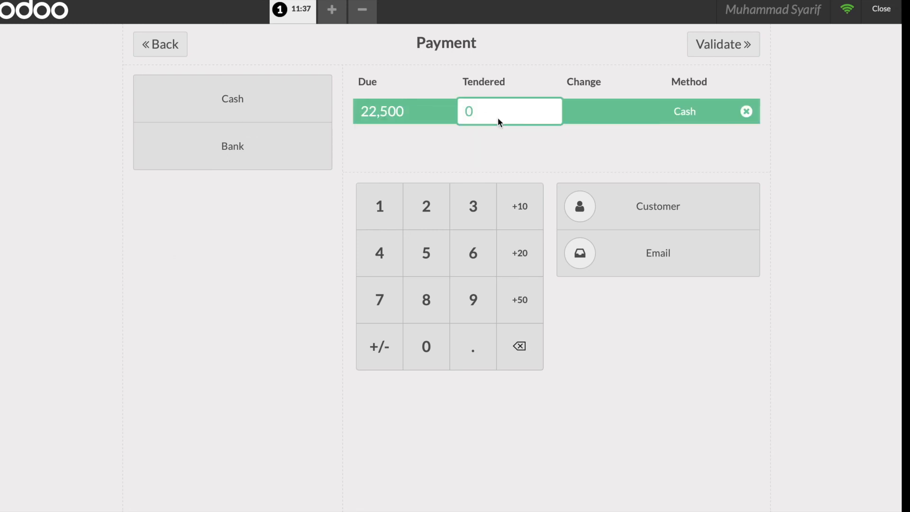
{"action": "type", "text": "500000"}
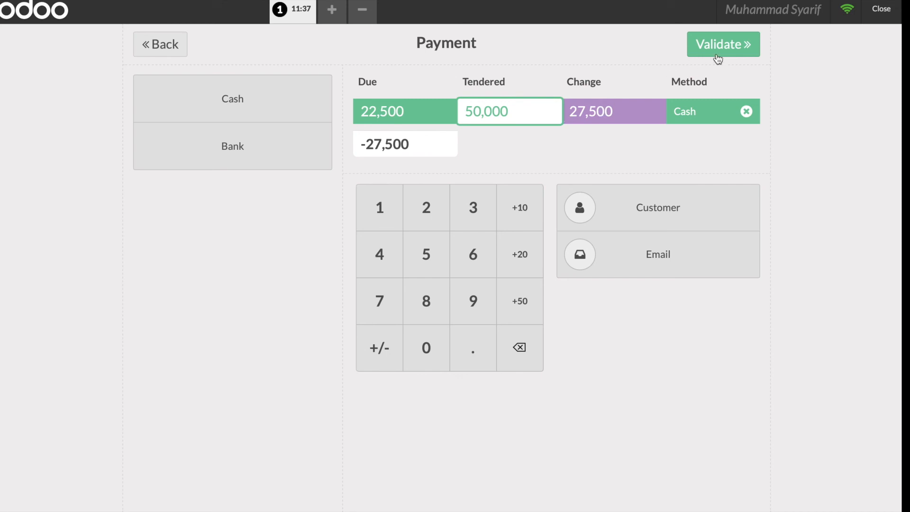
{"action": "left_click", "coordinate": [736, 46]}
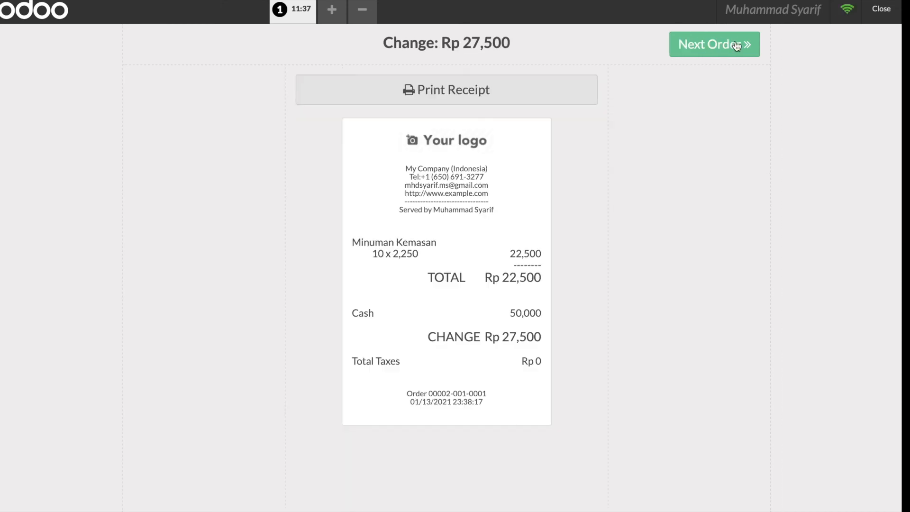
Step: Start a new order with Conference Chair Steel, Conference Chair Aluminium and Office Chair Black, then begin closing the register
{"action": "left_click", "coordinate": [708, 50]}
{"action": "left_click", "coordinate": [326, 115]}
{"action": "left_click", "coordinate": [413, 107]}
{"action": "left_click", "coordinate": [513, 107]}
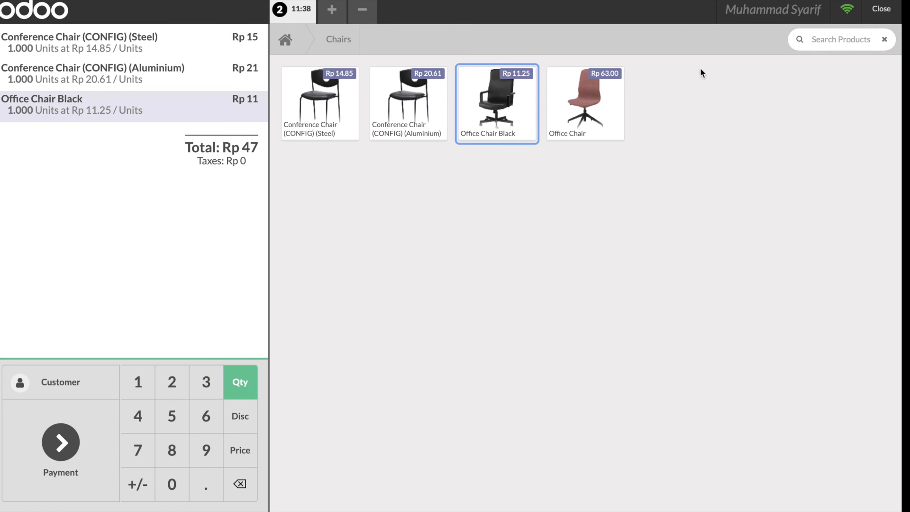
{"action": "left_click", "coordinate": [874, 17]}
Step: Confirm leaving the POS and open order Shop/0002 (10 Minuman Kemasan, 22,500.00)
{"action": "left_click", "coordinate": [892, 15]}
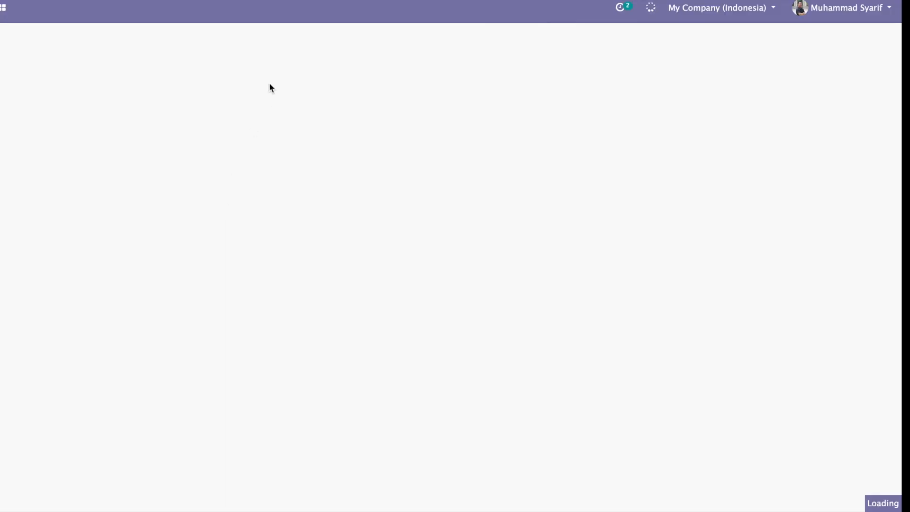
{"action": "left_click", "coordinate": [218, 14]}
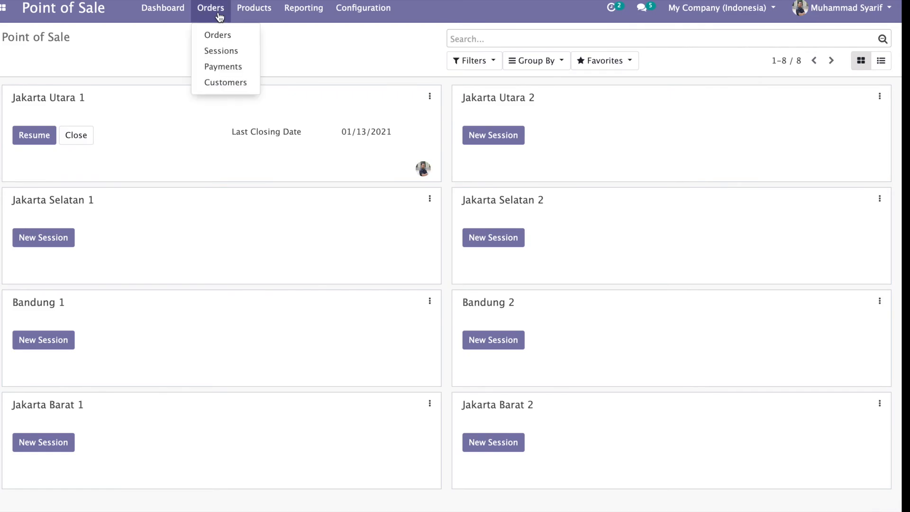
{"action": "left_click", "coordinate": [217, 35]}
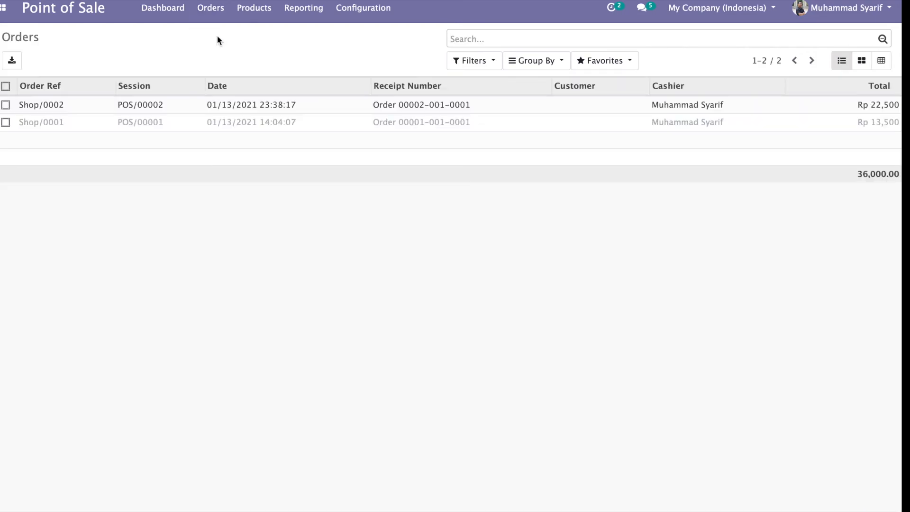
{"action": "left_click", "coordinate": [328, 104]}
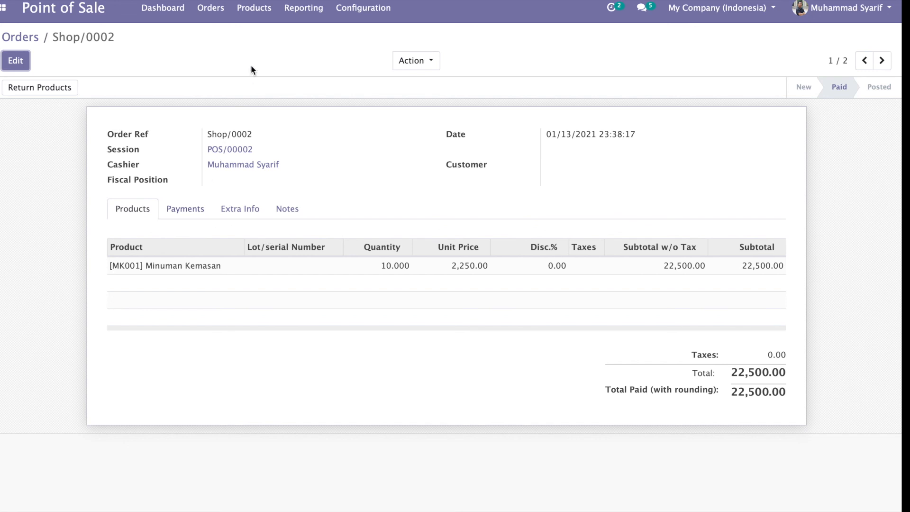
Step: Find Minuman Kemasan via 'minu' and view its on-hand stock: 4,350 JKT/Stock, 4,990 JAKUT/Stock
{"action": "left_click", "coordinate": [254, 22]}
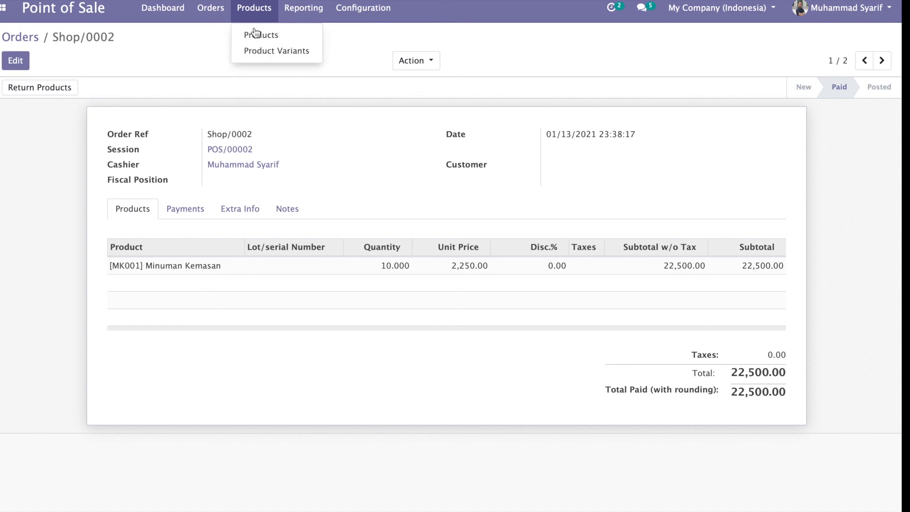
{"action": "left_click", "coordinate": [254, 35]}
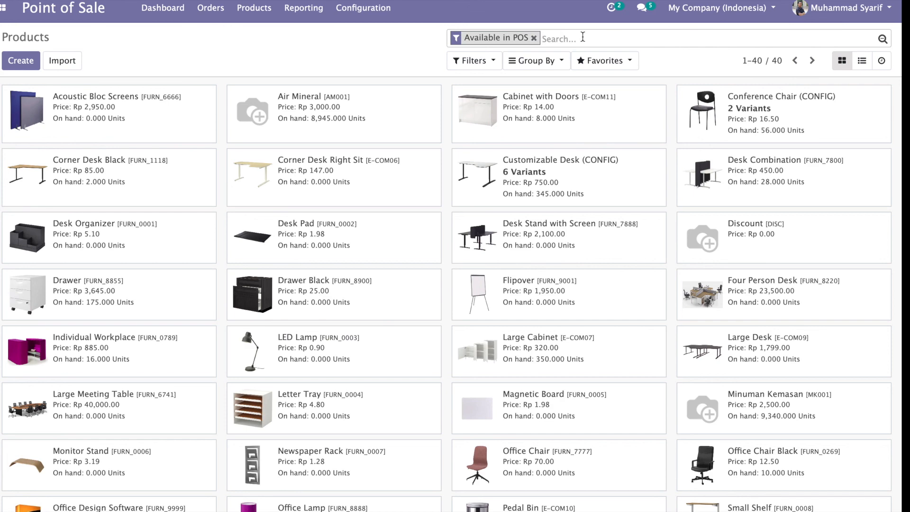
{"action": "type", "text": "minu"}
{"action": "key", "text": "Return"}
{"action": "left_click", "coordinate": [118, 114]}
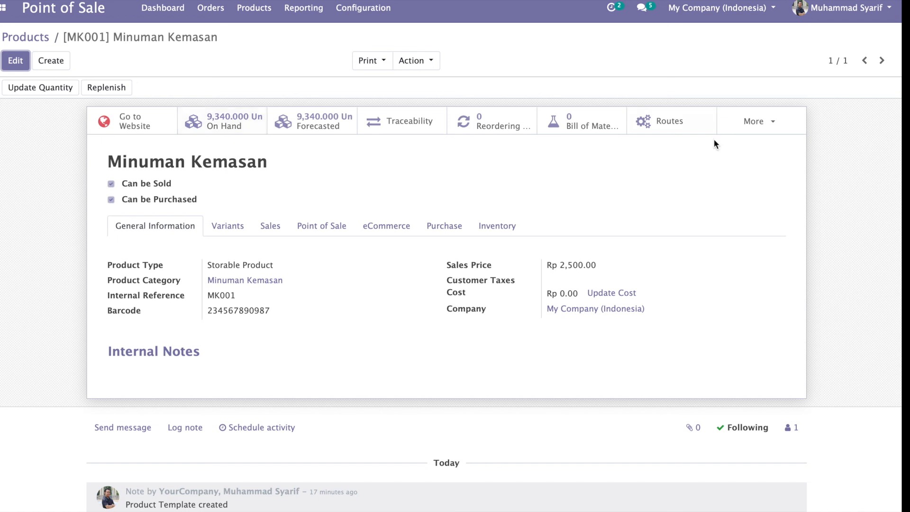
{"action": "left_click", "coordinate": [757, 130]}
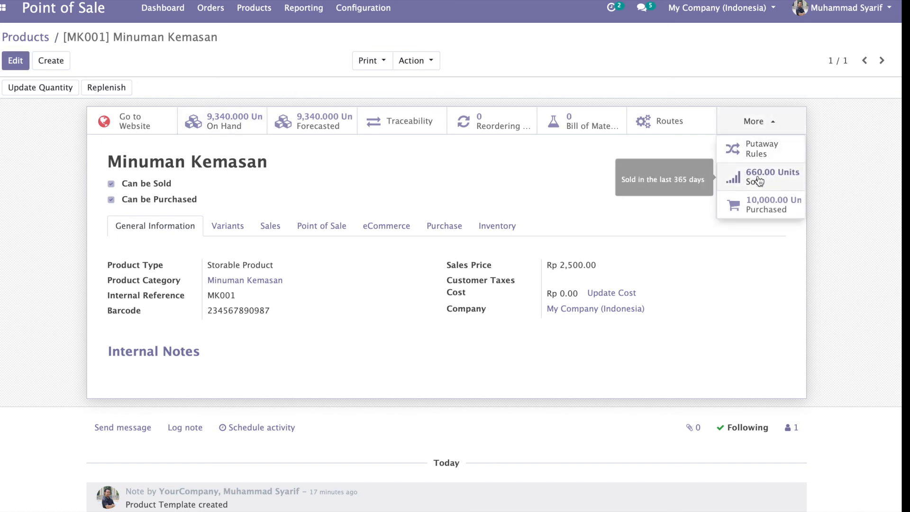
{"action": "left_click", "coordinate": [212, 125]}
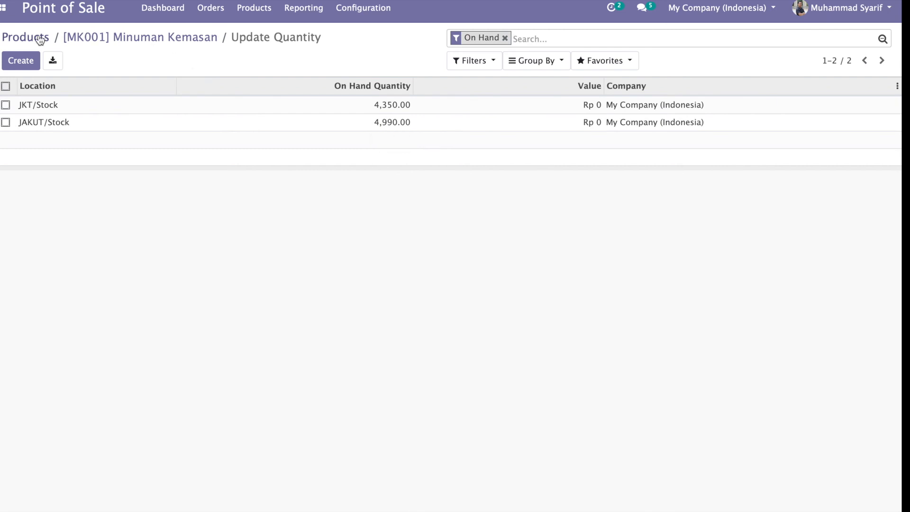
{"action": "left_click", "coordinate": [165, 14]}
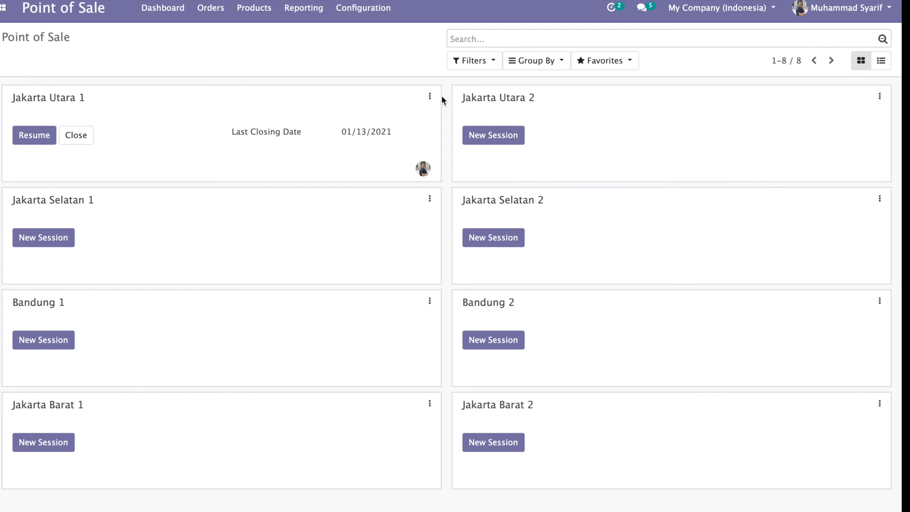
Step: Review the Jakarta Utara 1 point-of-sale settings
{"action": "left_click", "coordinate": [430, 98]}
{"action": "left_click", "coordinate": [216, 191]}
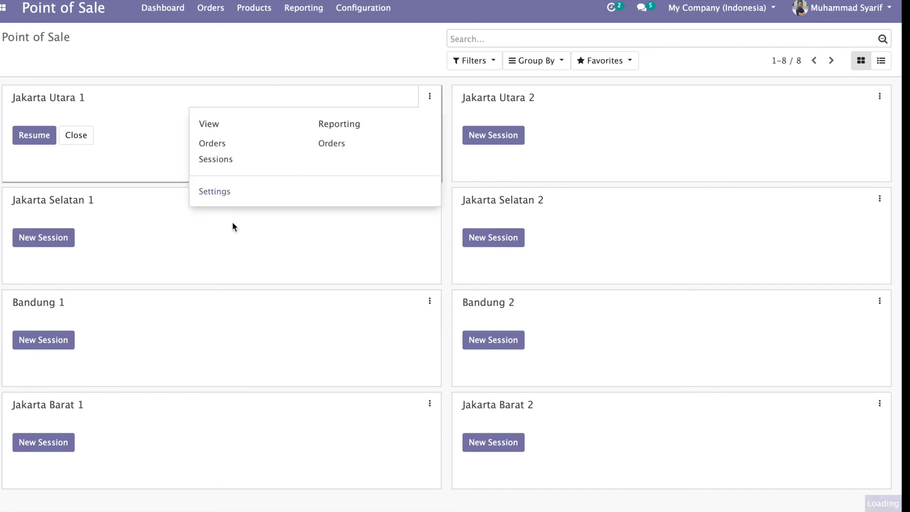
{"action": "scroll", "coordinate": [232, 222], "scroll_direction": "down", "scroll_amount": 15}
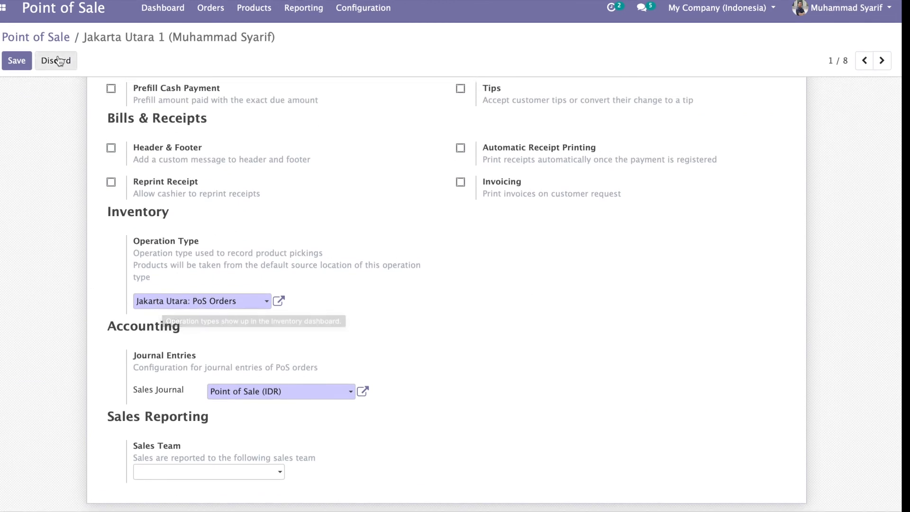
Step: Show the Inventory app's full Products catalogue of 52 items
{"action": "left_click", "coordinate": [3, 13]}
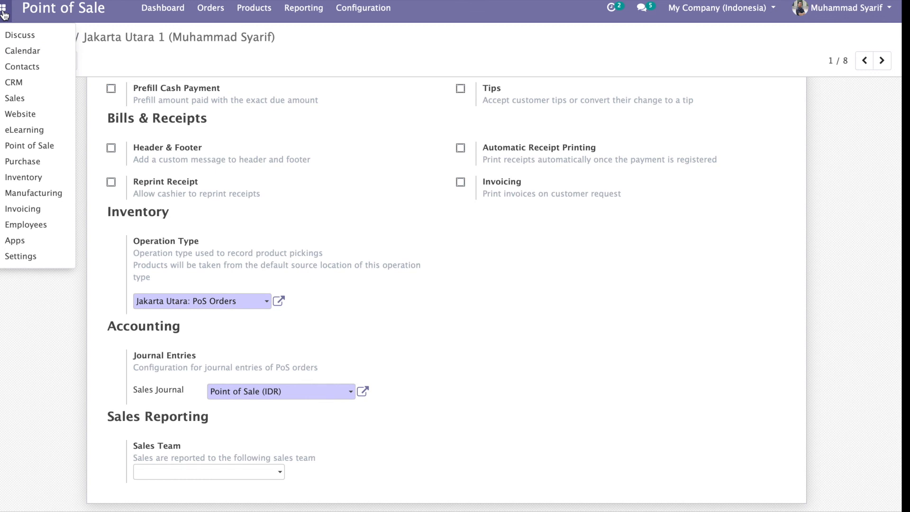
{"action": "left_click", "coordinate": [13, 181]}
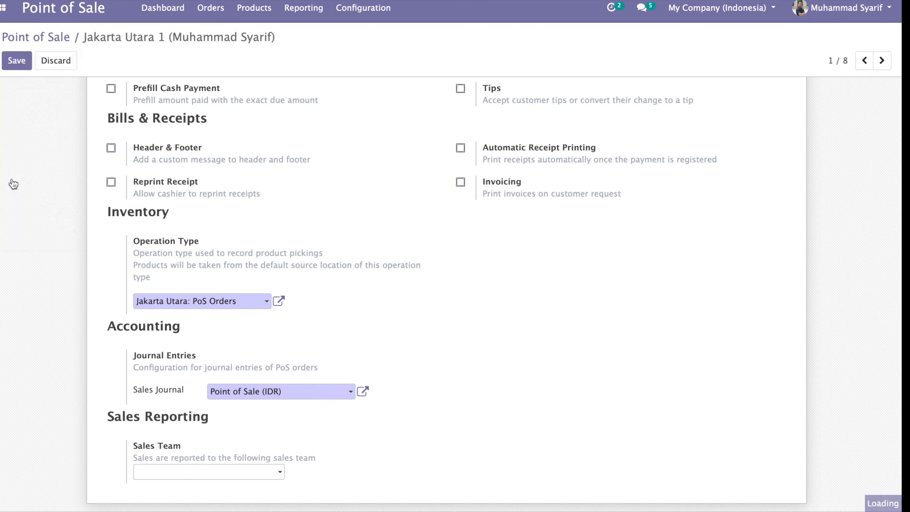
{"action": "left_click", "coordinate": [261, 13]}
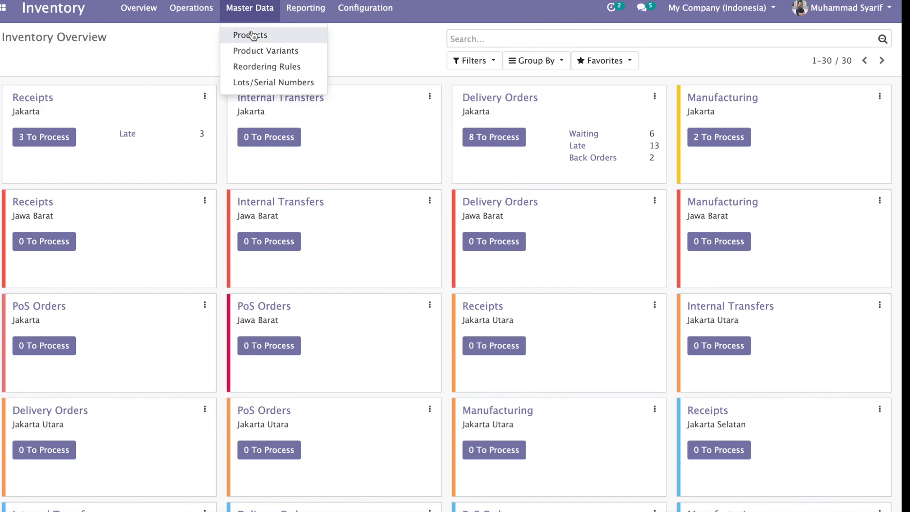
{"action": "left_click", "coordinate": [250, 35]}
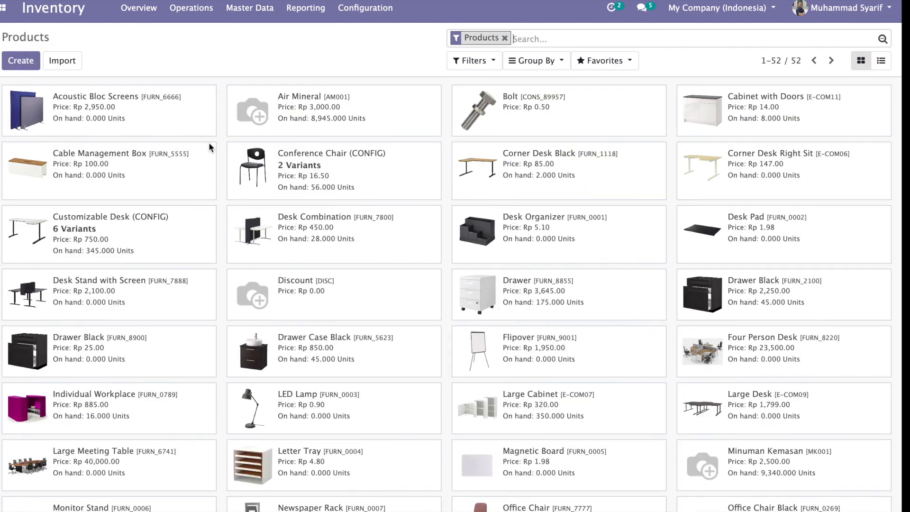
{"action": "scroll", "coordinate": [209, 143], "scroll_direction": "down", "scroll_amount": 7}
Step: Open the Inventory Report and expand Air Mineral, DESK0004 and DESK0005 to see stock per location
{"action": "scroll", "coordinate": [208, 142], "scroll_direction": "up", "scroll_amount": 8}
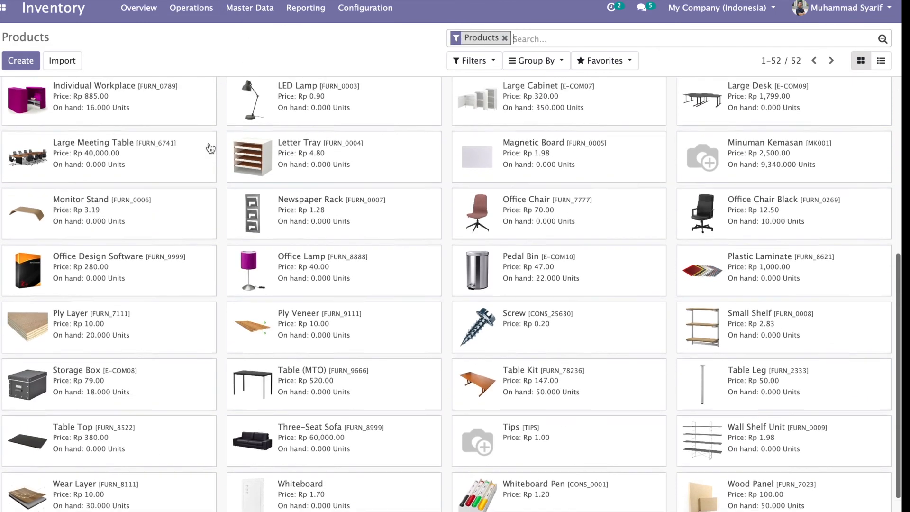
{"action": "left_click", "coordinate": [308, 14]}
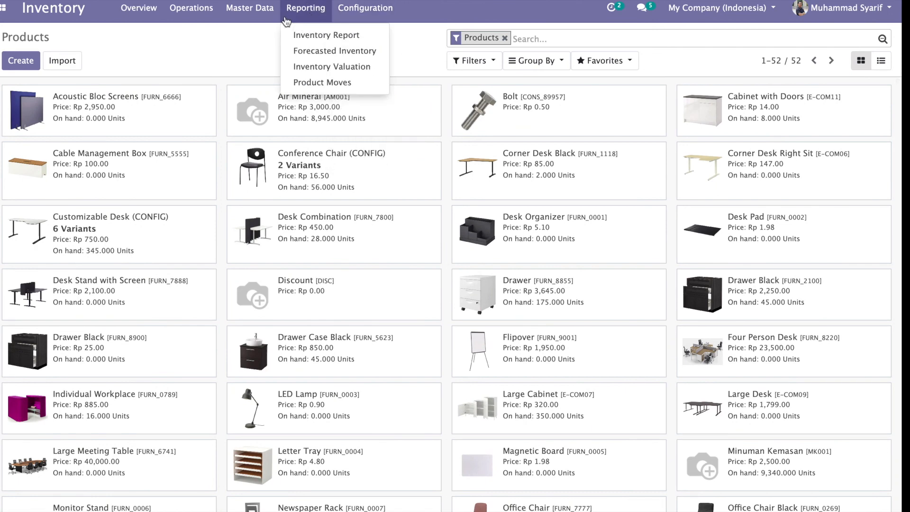
{"action": "left_click", "coordinate": [311, 35]}
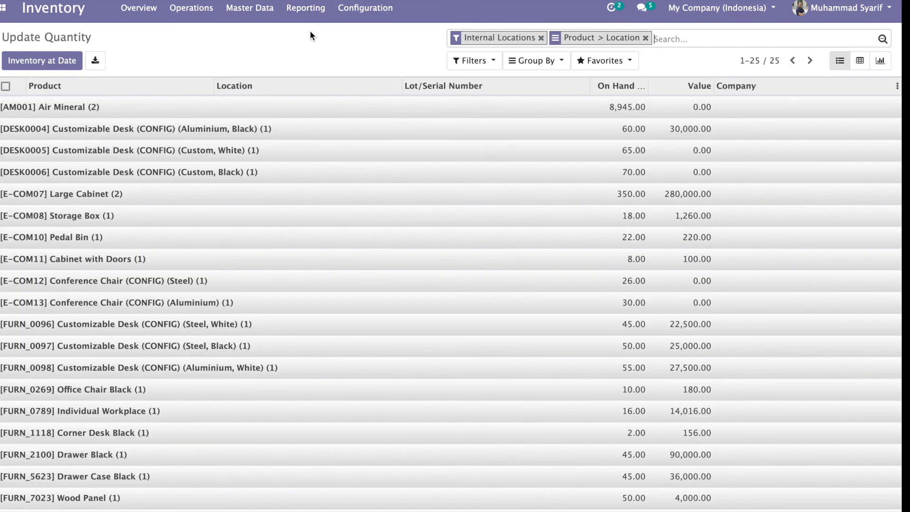
{"action": "scroll", "coordinate": [322, 215], "scroll_direction": "down", "scroll_amount": 2}
{"action": "scroll", "coordinate": [322, 215], "scroll_direction": "up", "scroll_amount": 2}
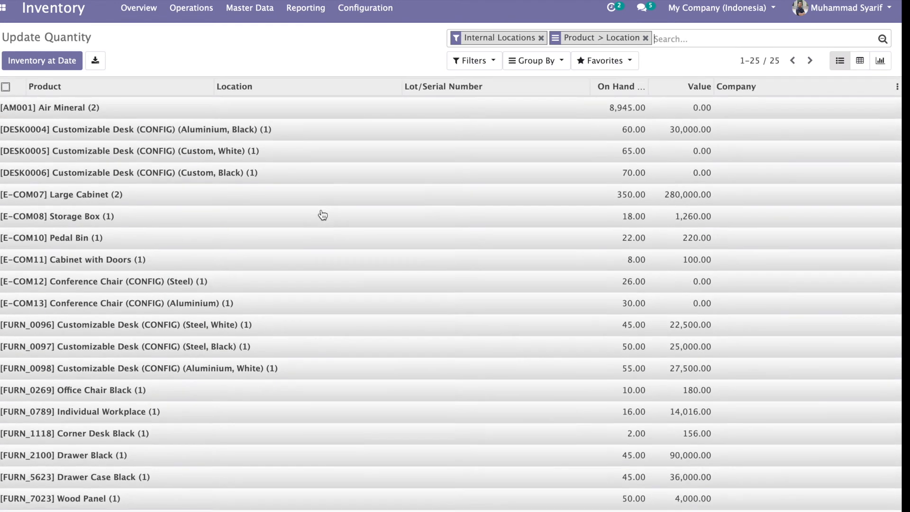
{"action": "left_click", "coordinate": [351, 108]}
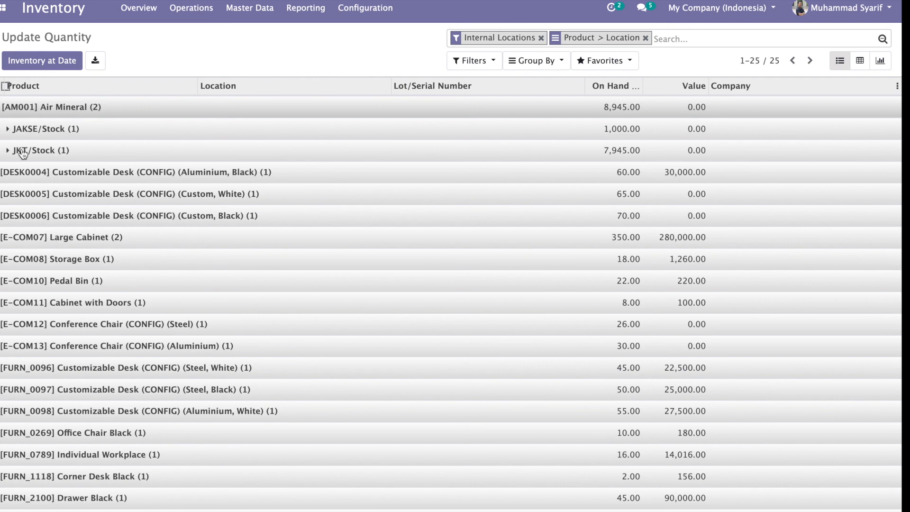
{"action": "left_click", "coordinate": [24, 177]}
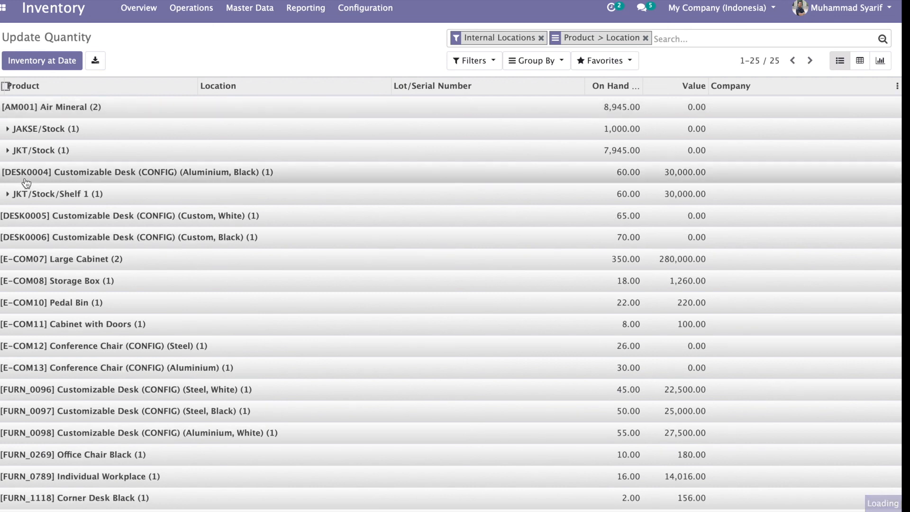
{"action": "left_click", "coordinate": [39, 219]}
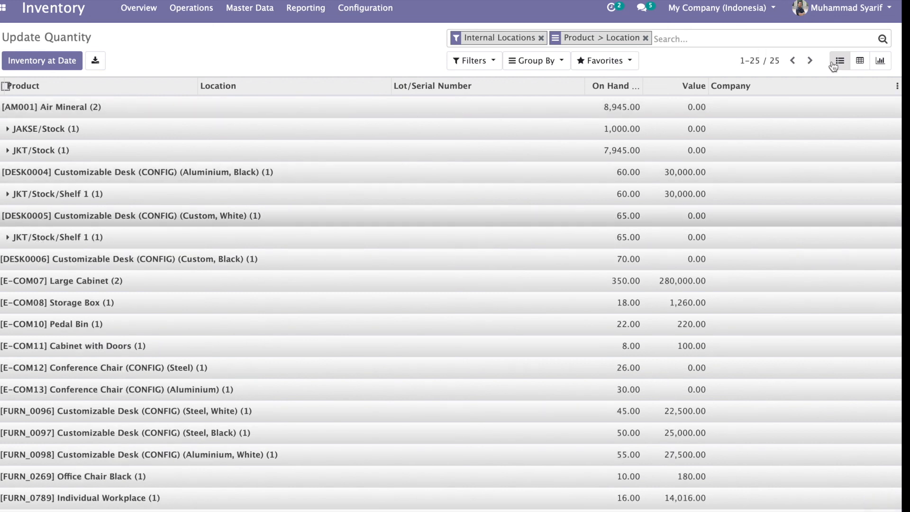
Step: Chart the stock report by product and location, briefly trying company and lot/serial groupings
{"action": "left_click", "coordinate": [880, 60]}
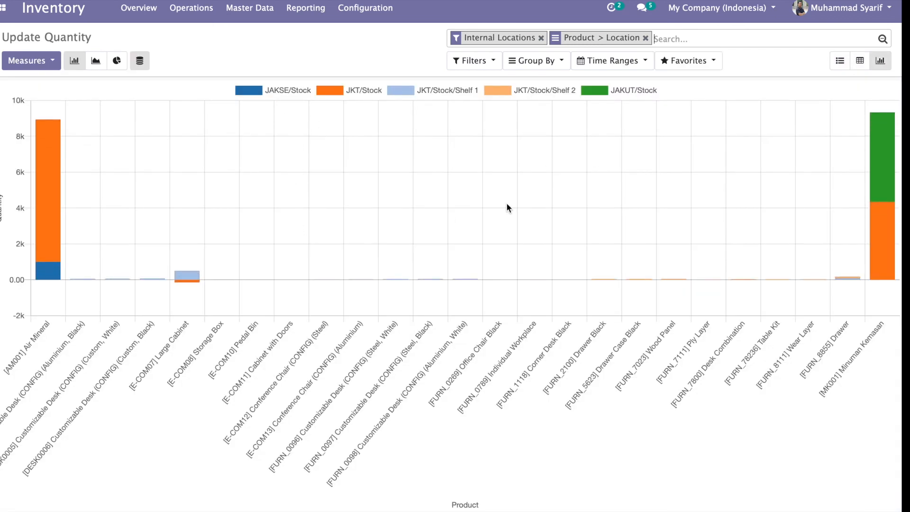
{"action": "left_click", "coordinate": [533, 61]}
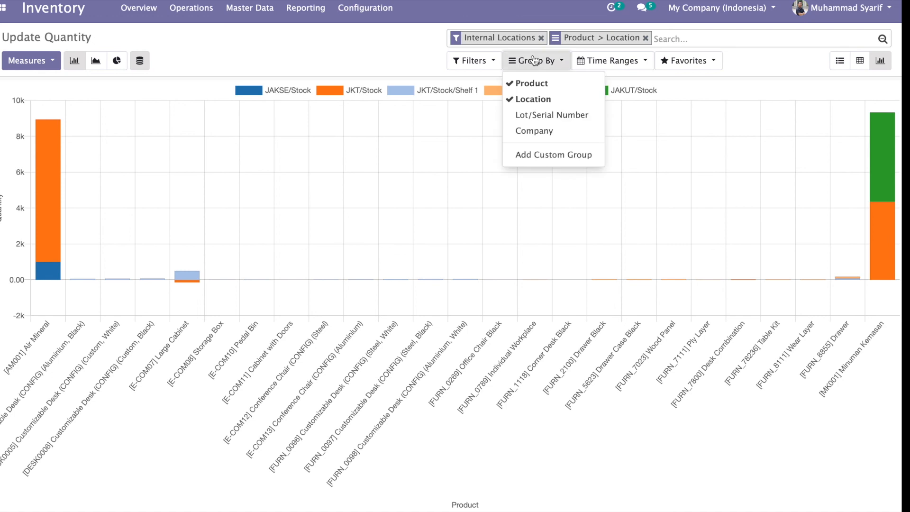
{"action": "left_click", "coordinate": [526, 130]}
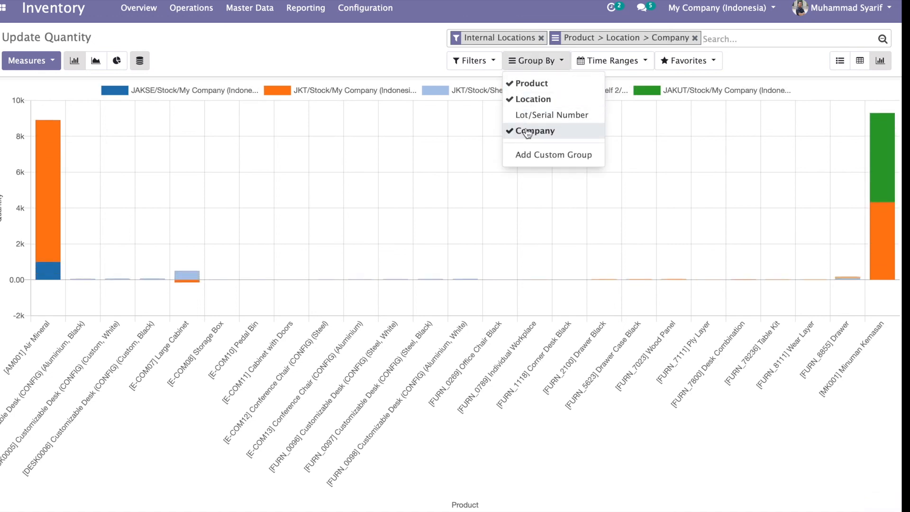
{"action": "left_click", "coordinate": [532, 116]}
{"action": "left_click", "coordinate": [531, 133]}
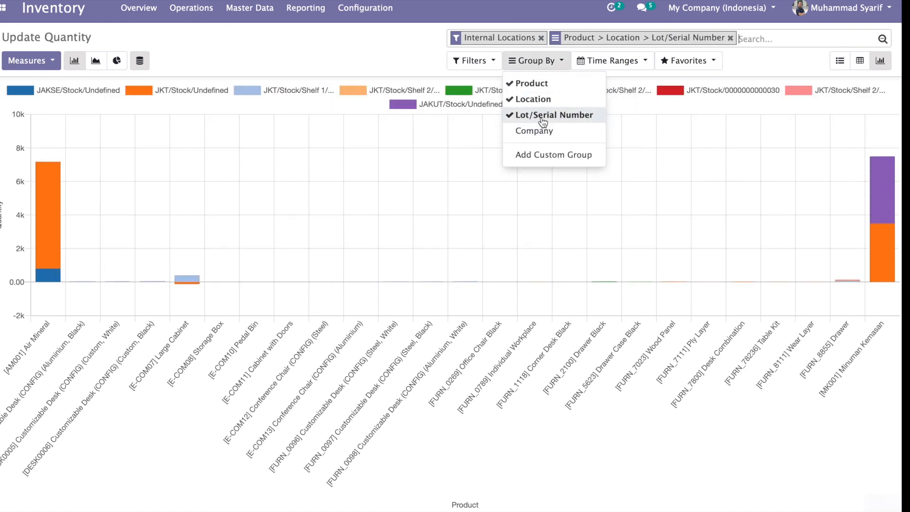
{"action": "left_click", "coordinate": [542, 118]}
{"action": "left_click", "coordinate": [334, 50]}
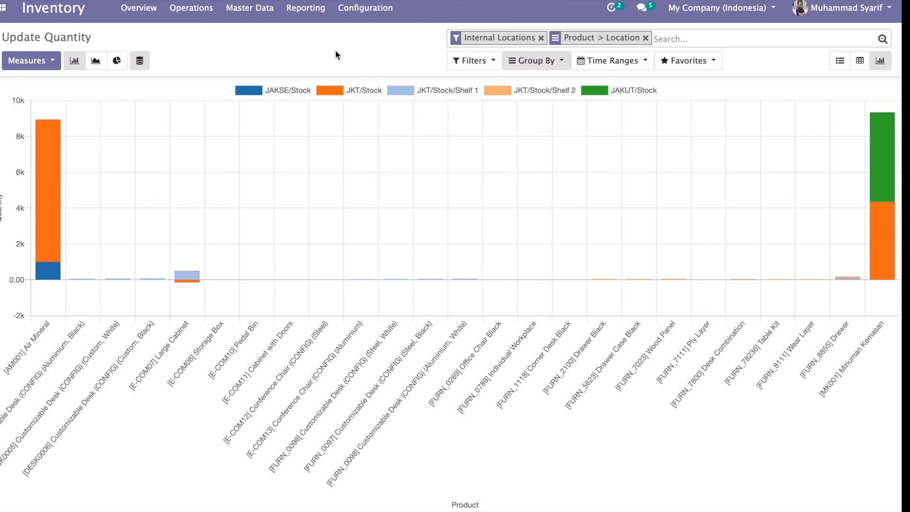
{"action": "left_click", "coordinate": [7, 7]}
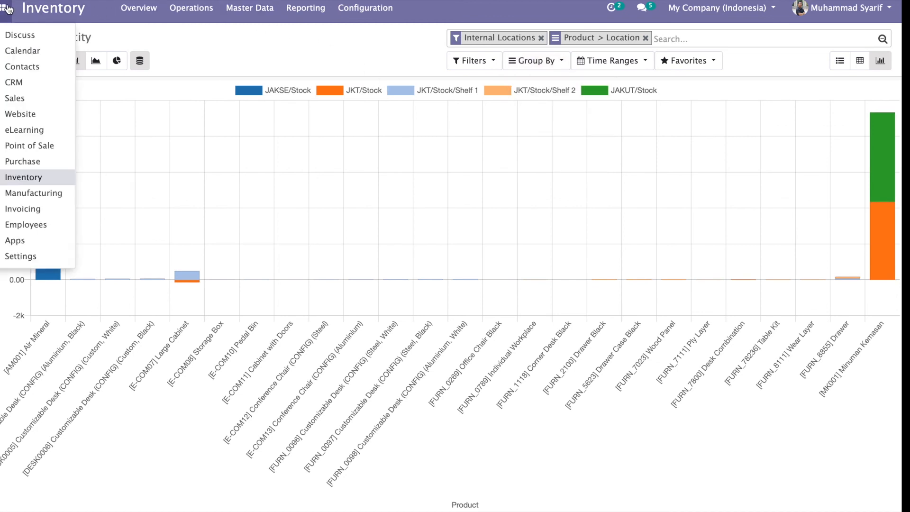
{"action": "left_click", "coordinate": [14, 98]}
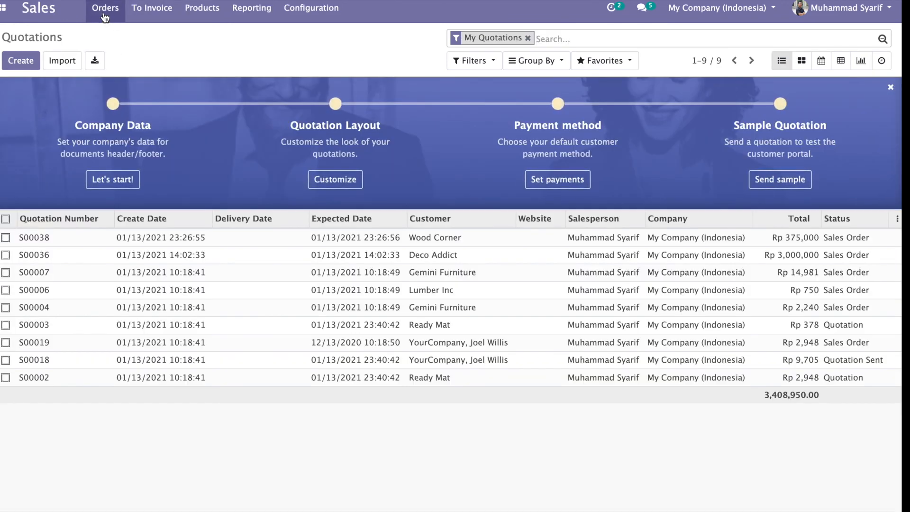
Step: Chart sales order totals grouped by Salesperson
{"action": "left_click", "coordinate": [105, 16]}
{"action": "left_click", "coordinate": [110, 52]}
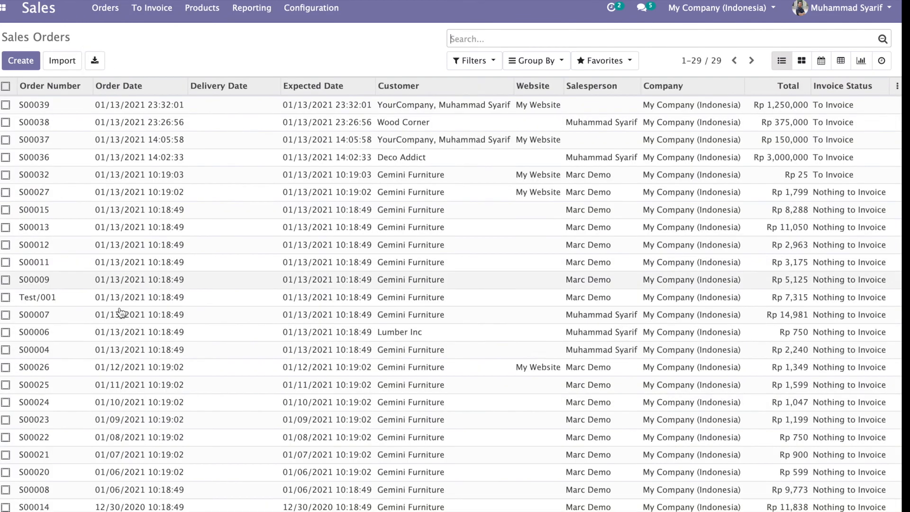
{"action": "scroll", "coordinate": [126, 349], "scroll_direction": "down", "scroll_amount": 3}
{"action": "scroll", "coordinate": [126, 349], "scroll_direction": "up", "scroll_amount": 3}
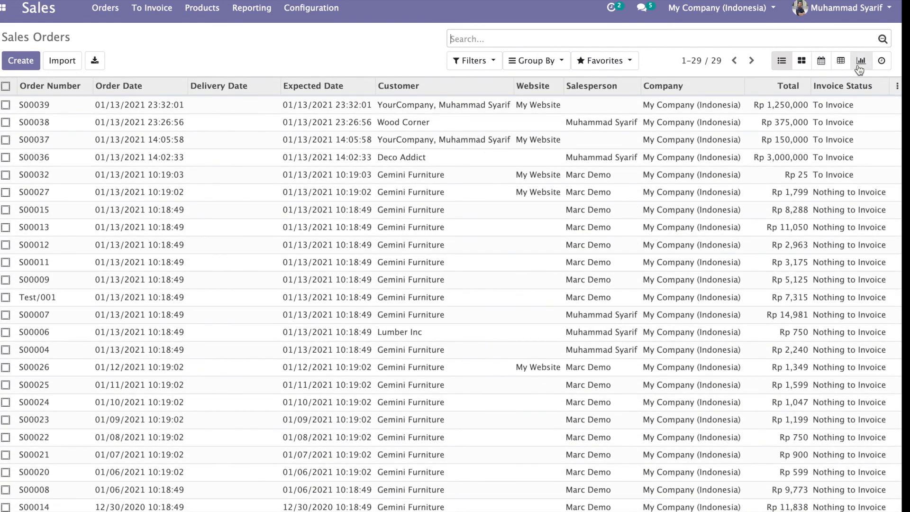
{"action": "left_click", "coordinate": [860, 61]}
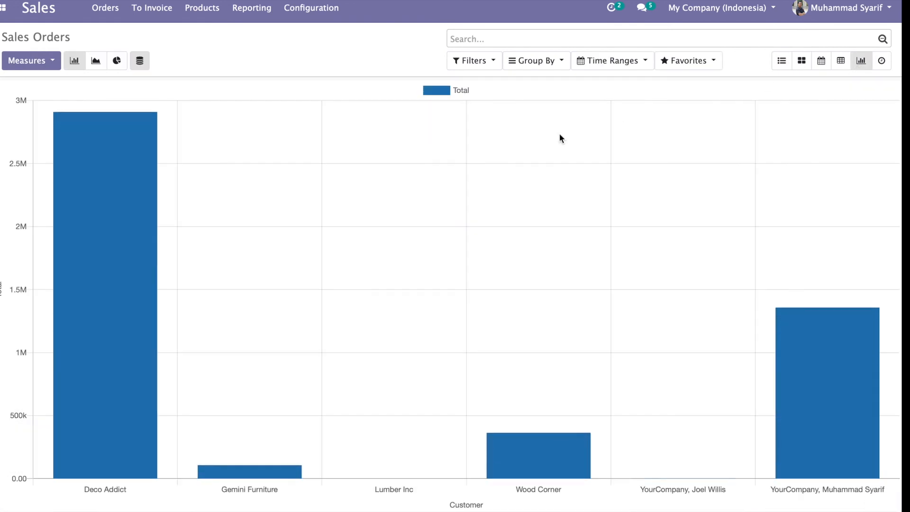
{"action": "left_click", "coordinate": [539, 60]}
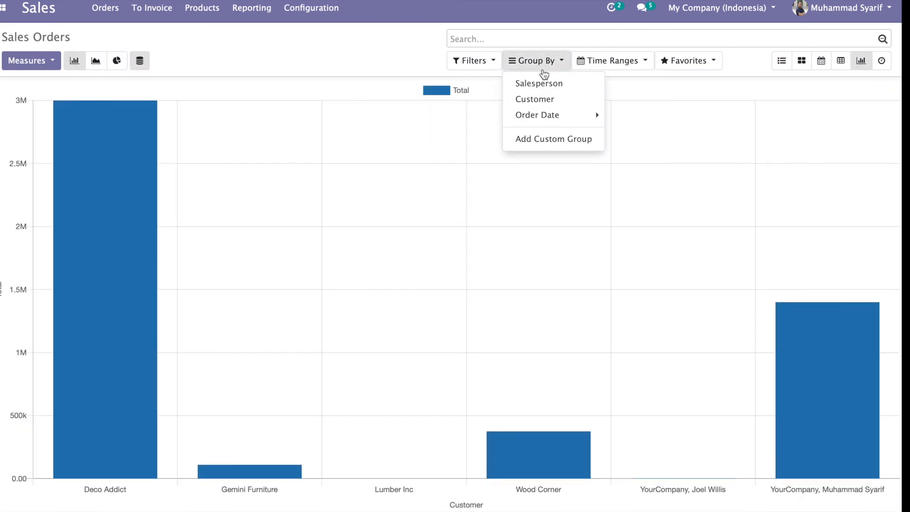
{"action": "left_click", "coordinate": [540, 86]}
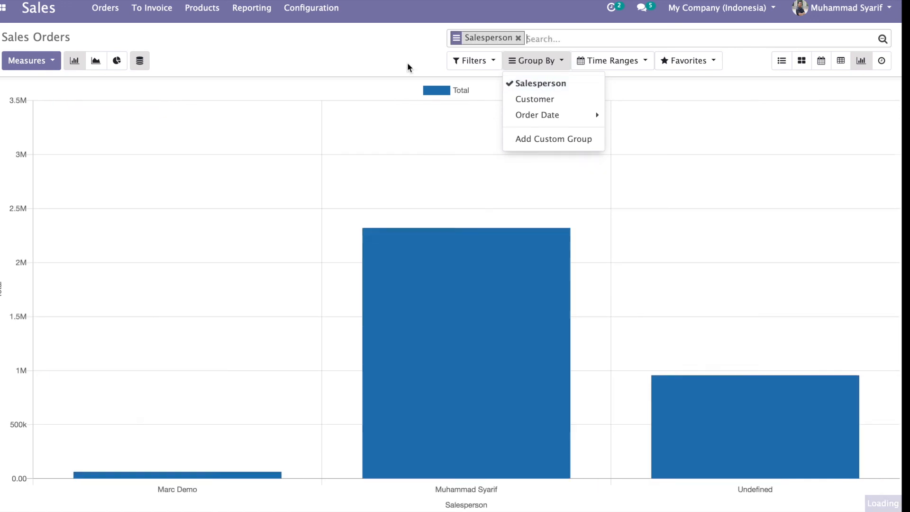
{"action": "left_click", "coordinate": [378, 57]}
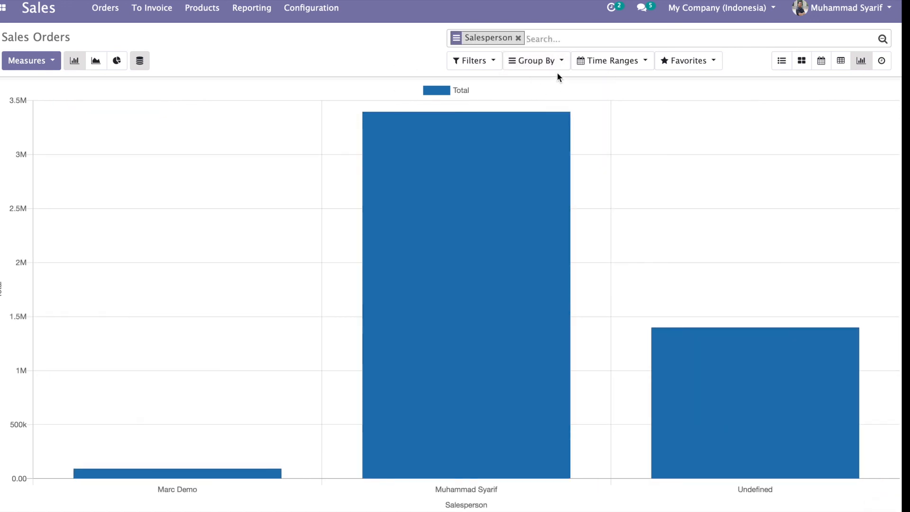
Step: Try line and pie charts, return to bar, and limit the chart to Last 30 Days
{"action": "left_click", "coordinate": [98, 62]}
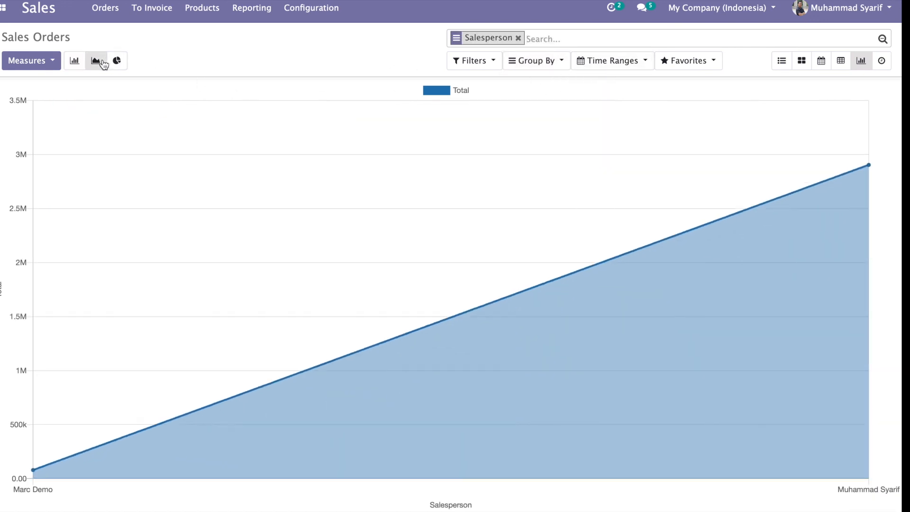
{"action": "left_click", "coordinate": [116, 61]}
{"action": "left_click", "coordinate": [73, 61]}
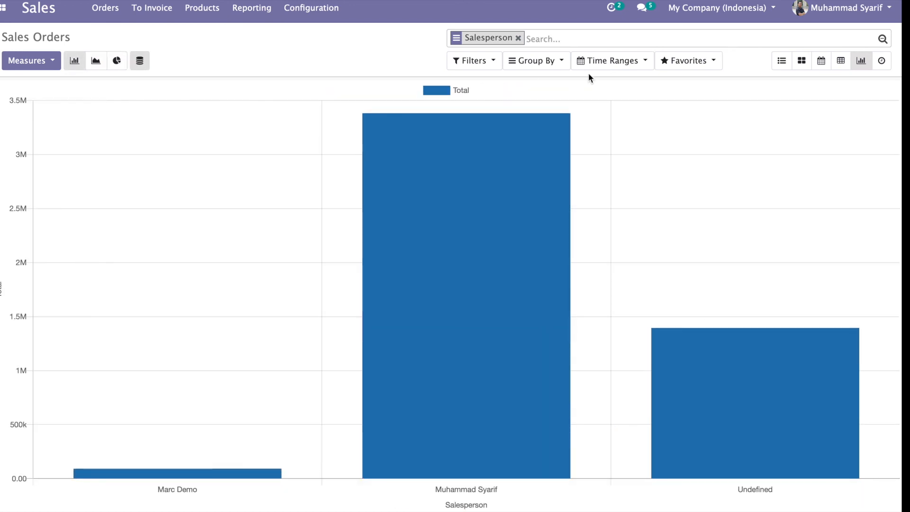
{"action": "left_click", "coordinate": [598, 61]}
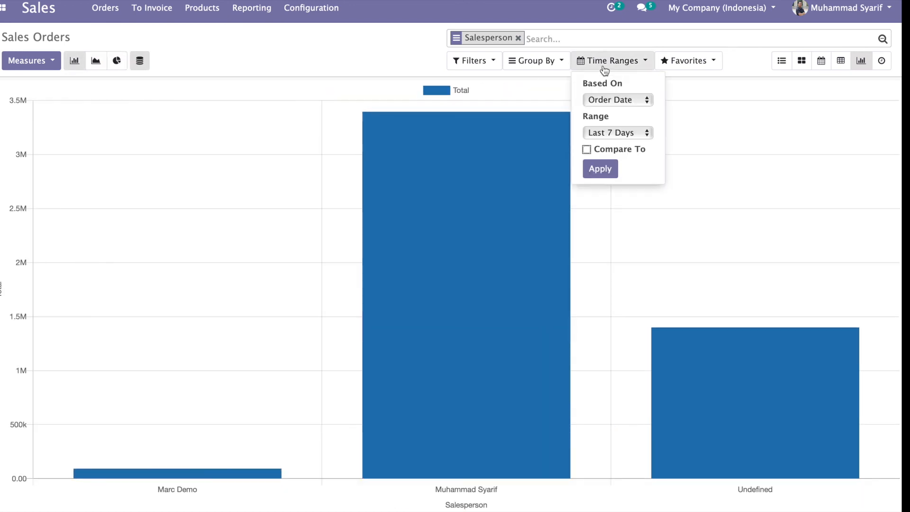
{"action": "left_click", "coordinate": [603, 132]}
{"action": "left_click", "coordinate": [604, 147]}
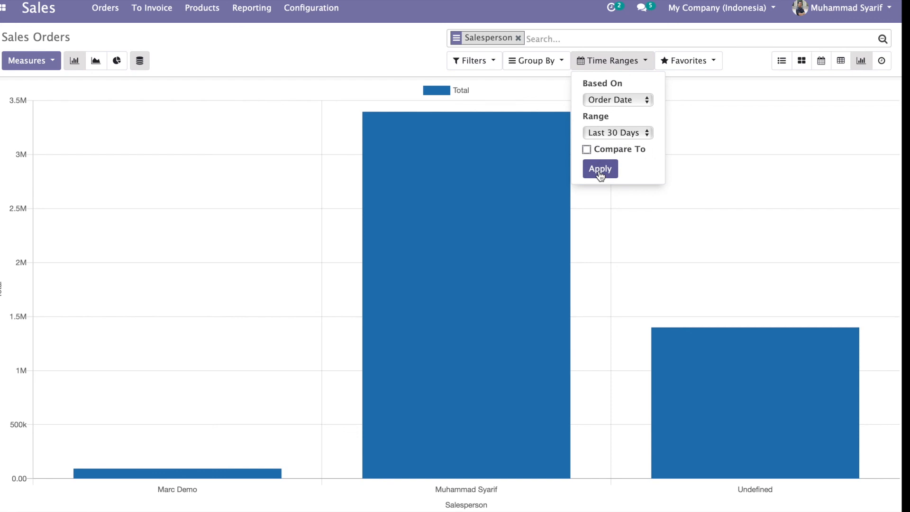
{"action": "left_click", "coordinate": [599, 169]}
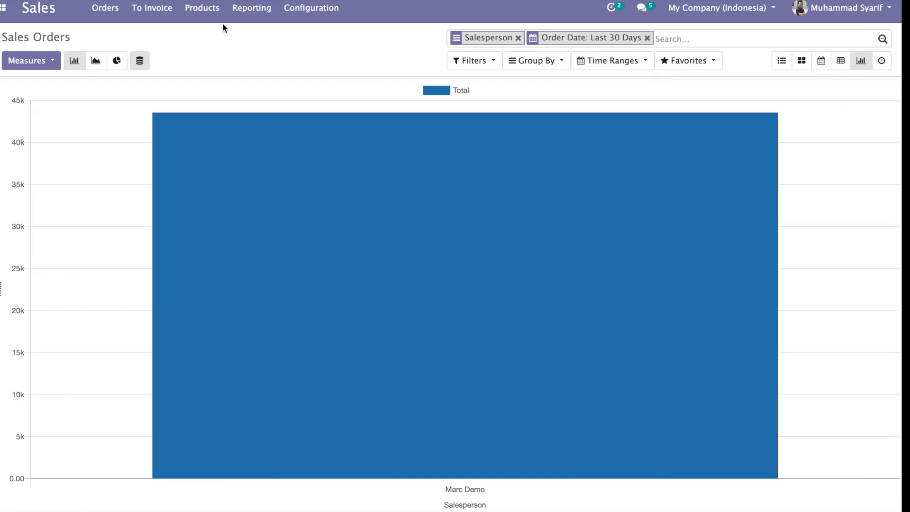
{"action": "left_click", "coordinate": [7, 13]}
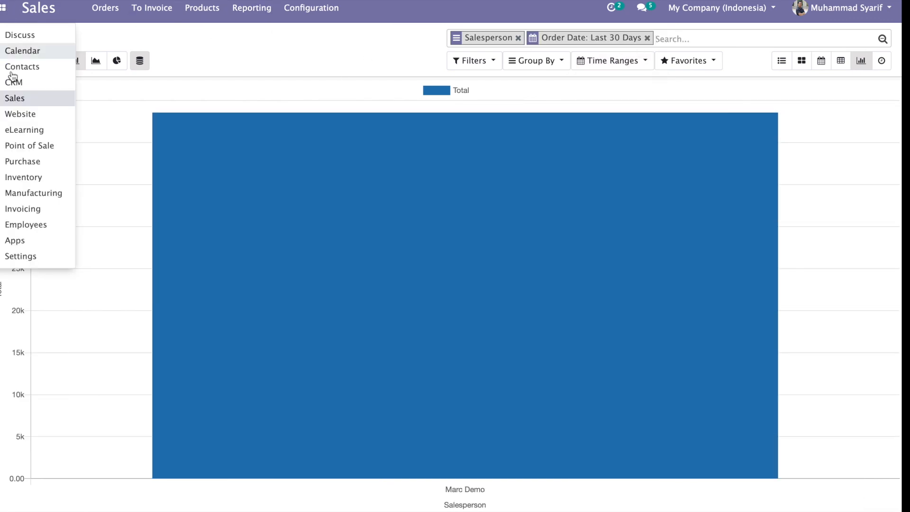
{"action": "left_click", "coordinate": [29, 165]}
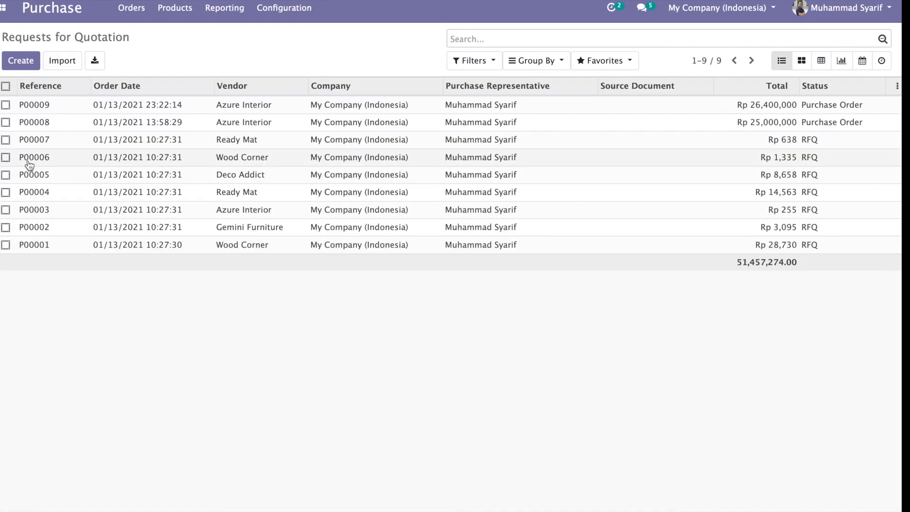
Step: Chart purchase order totals by Vendor, trying pie and line before settling on bar
{"action": "left_click", "coordinate": [138, 12]}
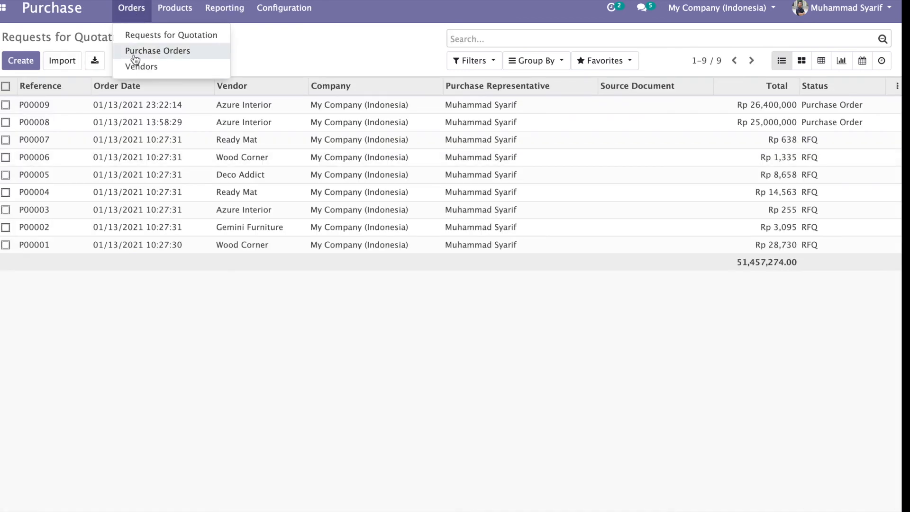
{"action": "left_click", "coordinate": [132, 52]}
{"action": "left_click", "coordinate": [841, 60]}
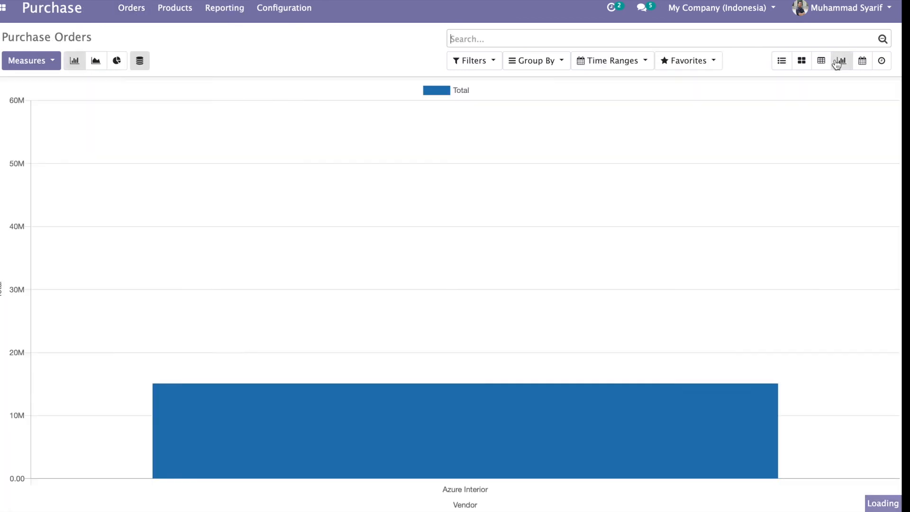
{"action": "left_click", "coordinate": [116, 61]}
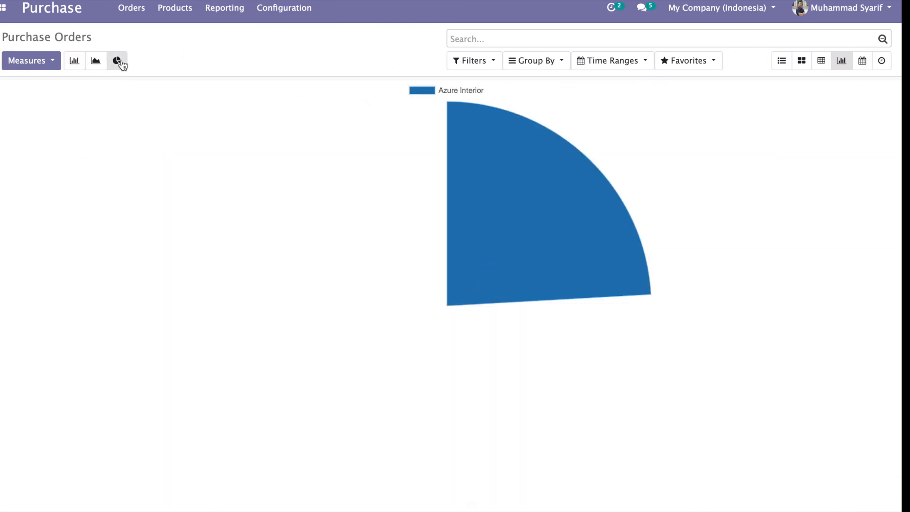
{"action": "left_click", "coordinate": [97, 61]}
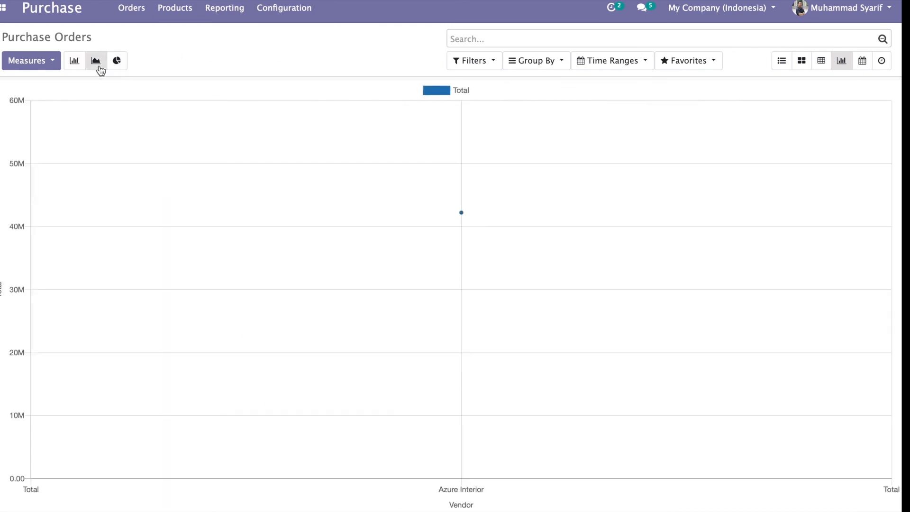
{"action": "left_click", "coordinate": [533, 62]}
{"action": "left_click", "coordinate": [536, 85]}
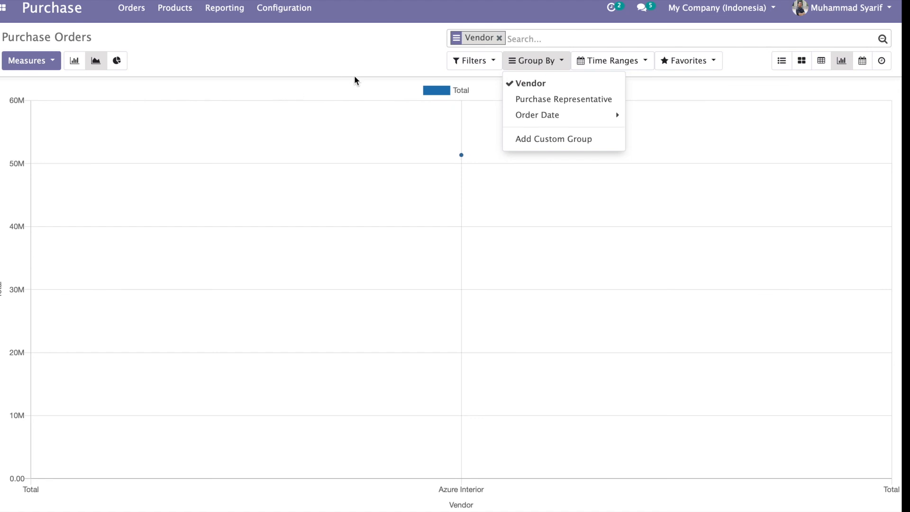
{"action": "left_click", "coordinate": [76, 61]}
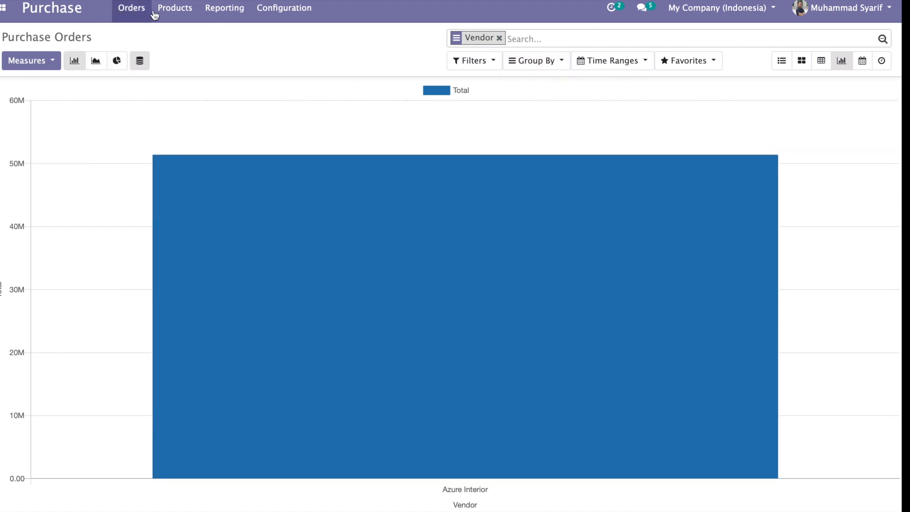
{"action": "left_click", "coordinate": [5, 9]}
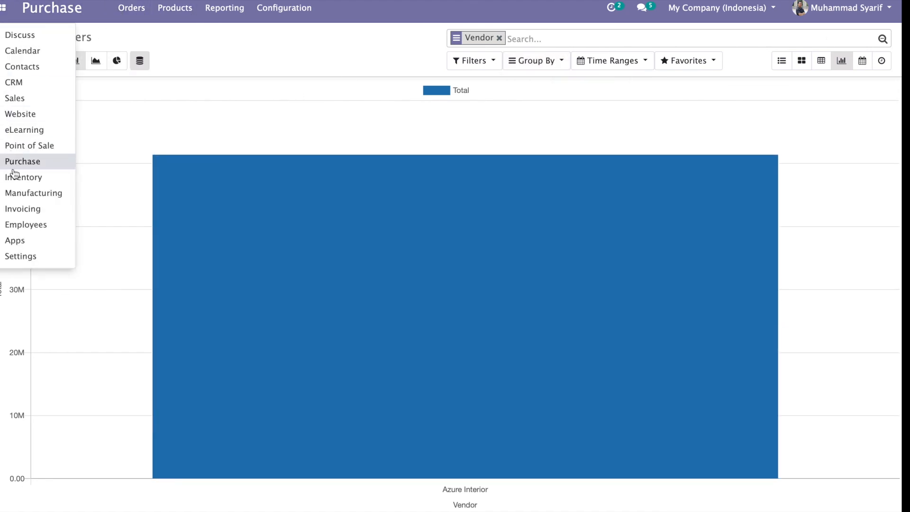
{"action": "left_click", "coordinate": [24, 116]}
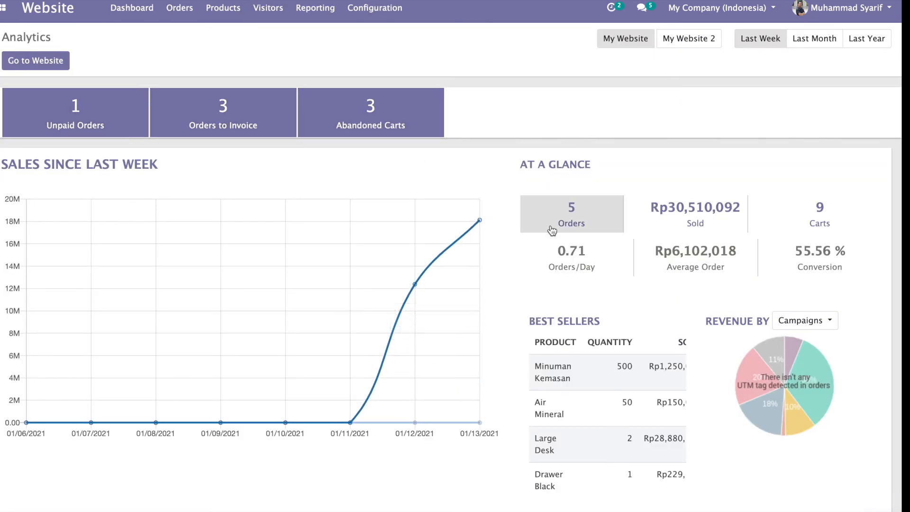
Step: Compare website sales for last month and last year, ending on last week's 9 carts and 55.56% conversion
{"action": "scroll", "coordinate": [559, 360], "scroll_direction": "down", "scroll_amount": 3}
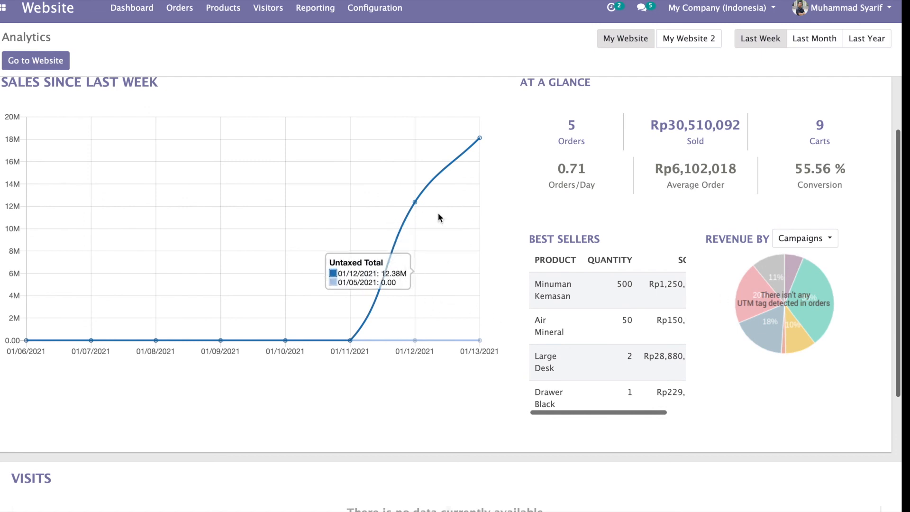
{"action": "scroll", "coordinate": [436, 188], "scroll_direction": "up", "scroll_amount": 3}
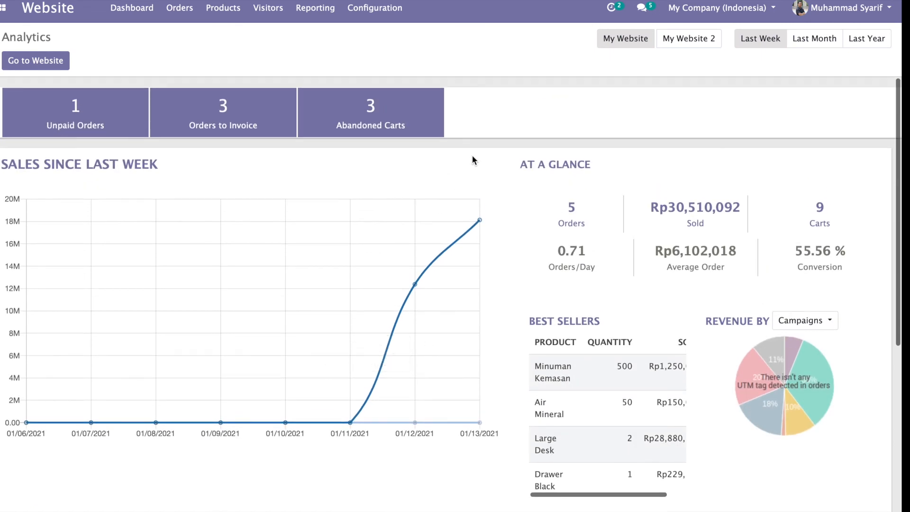
{"action": "left_click", "coordinate": [827, 46]}
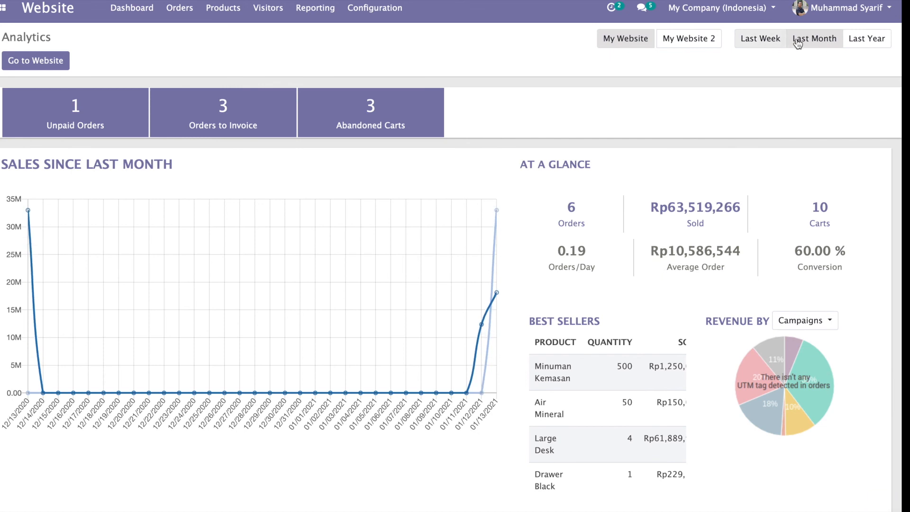
{"action": "left_click", "coordinate": [867, 42]}
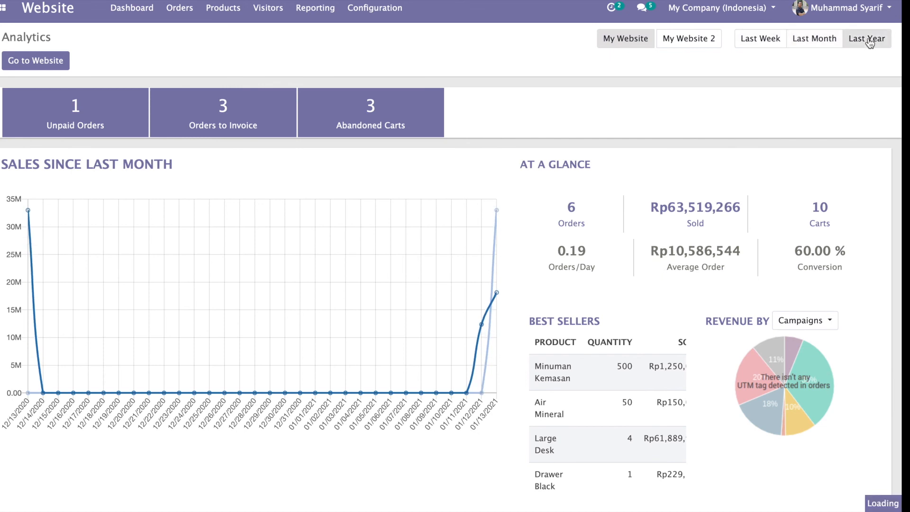
{"action": "left_click", "coordinate": [825, 44]}
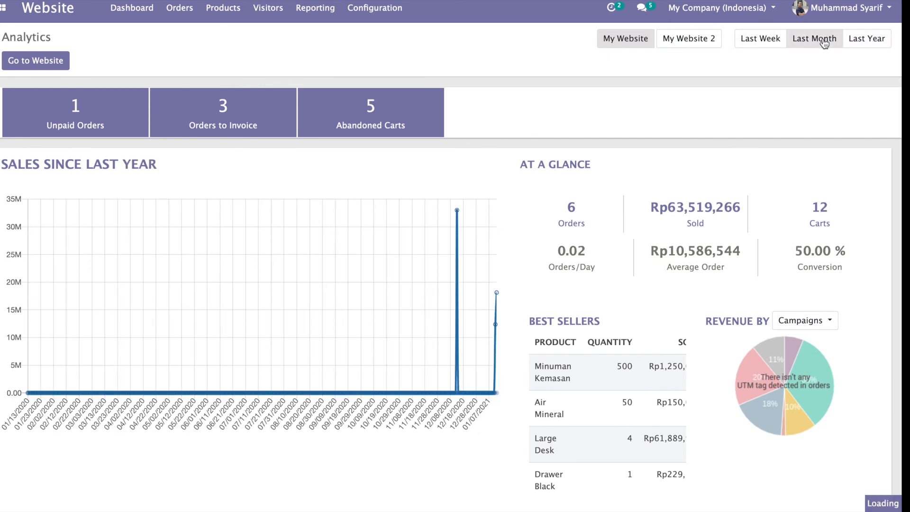
{"action": "left_click", "coordinate": [765, 43]}
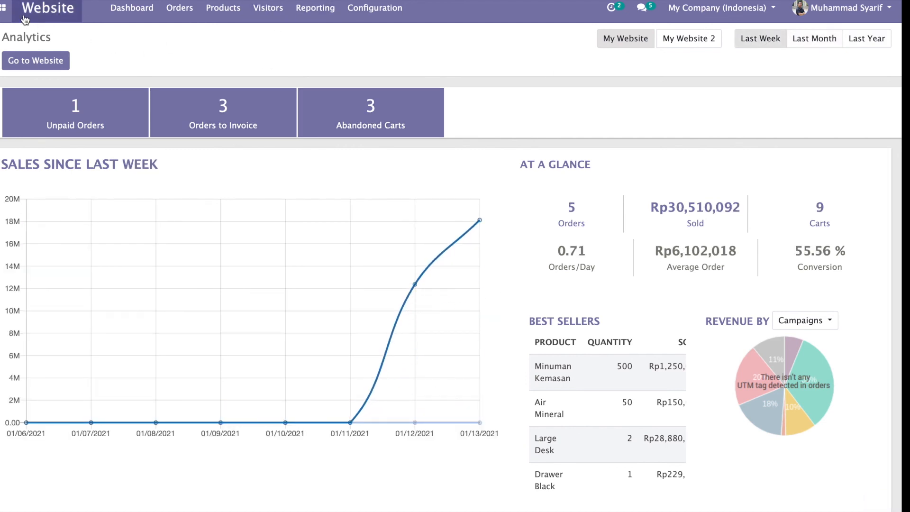
{"action": "left_click", "coordinate": [6, 10]}
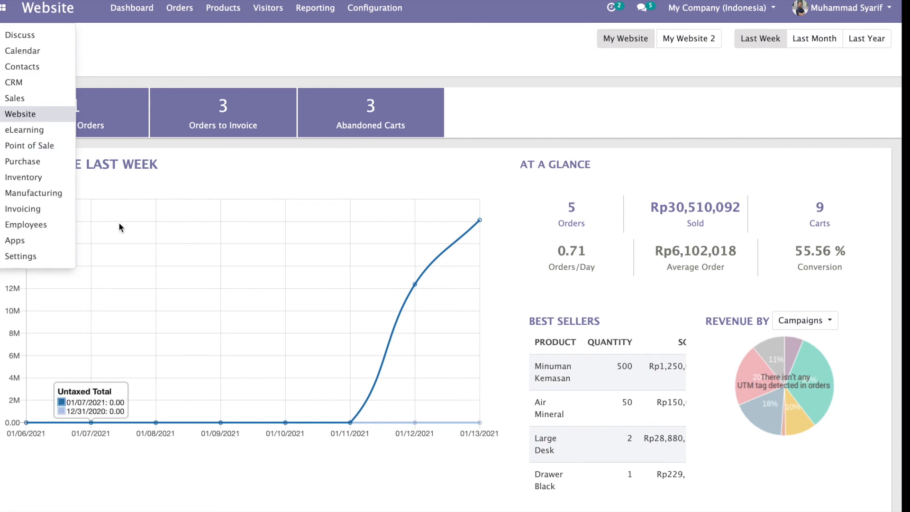